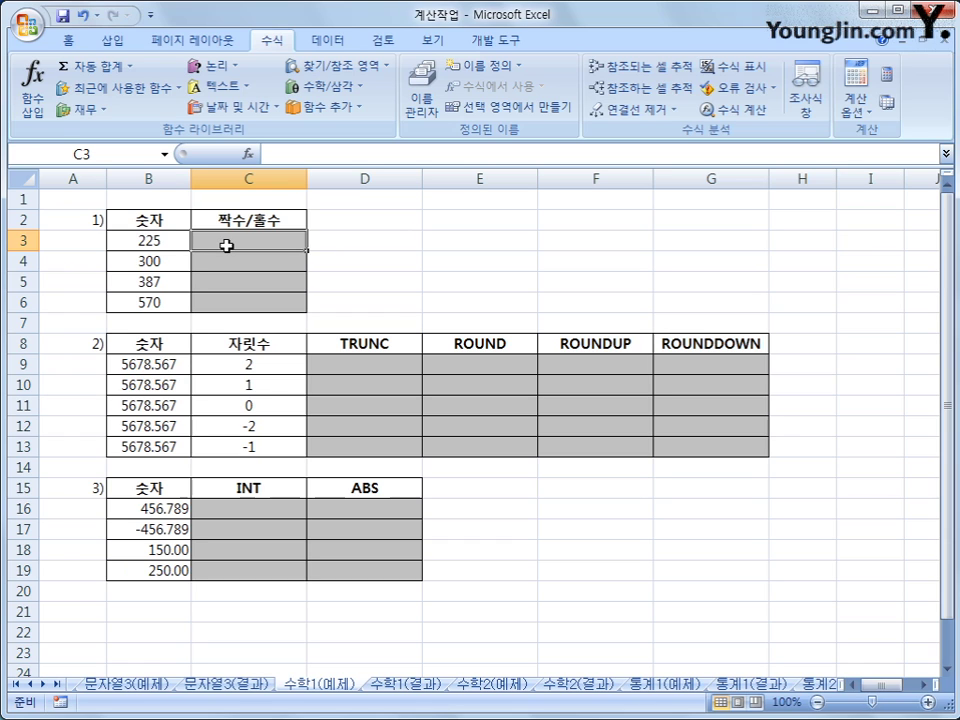
Insert the MOD function in C3 with number B3 and divisor 2, and fill the formula down to C6
click(342, 104)
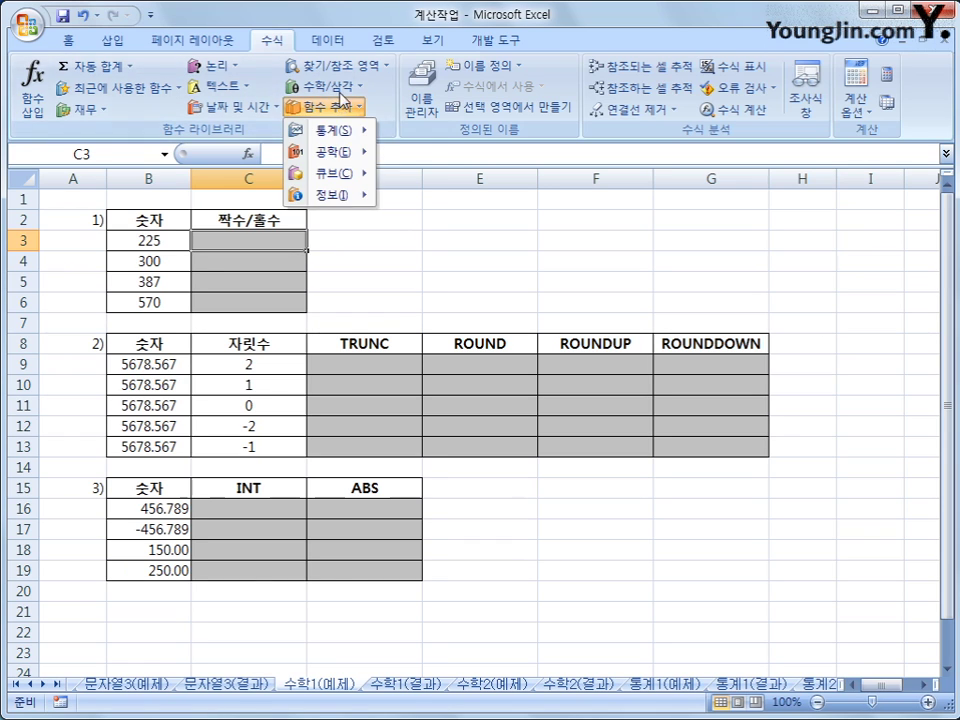
click(328, 86)
drag(418, 257, 420, 315)
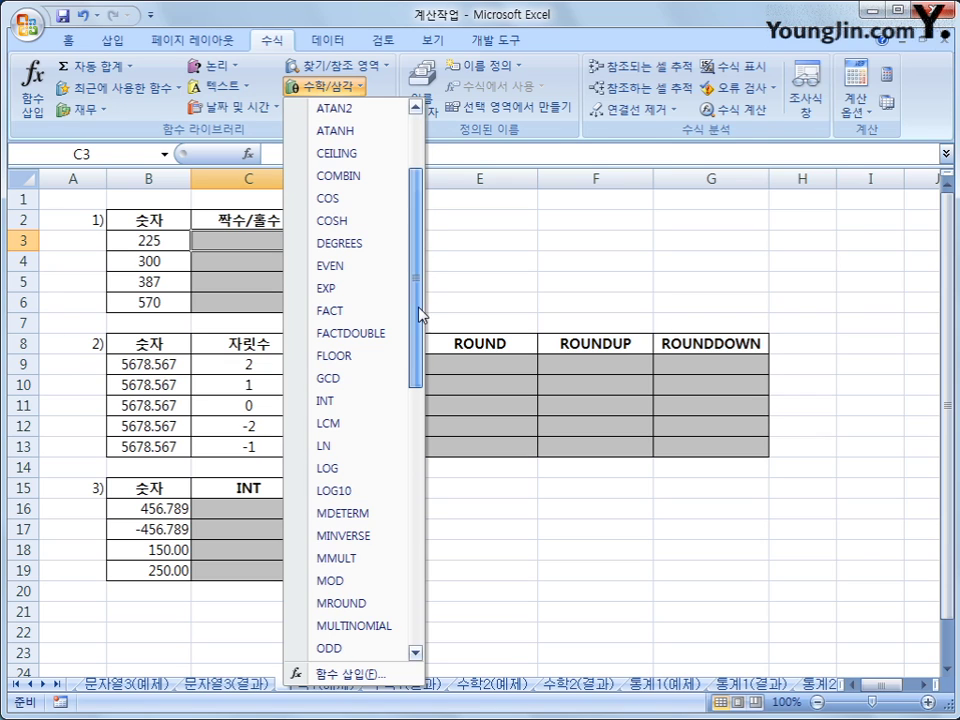
click(325, 583)
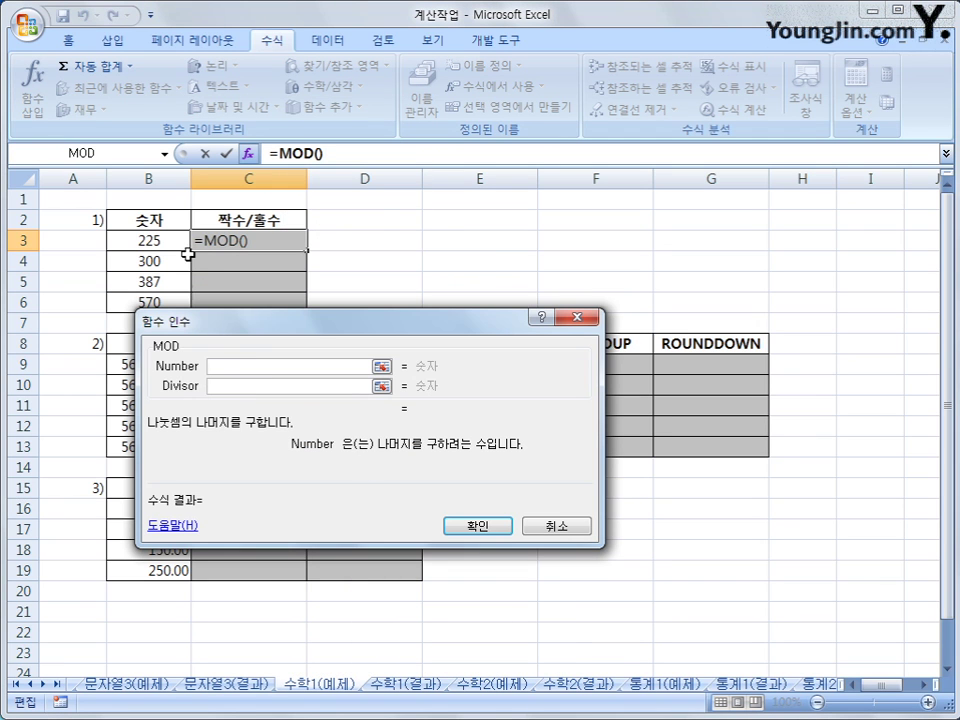
click(182, 245)
click(238, 385)
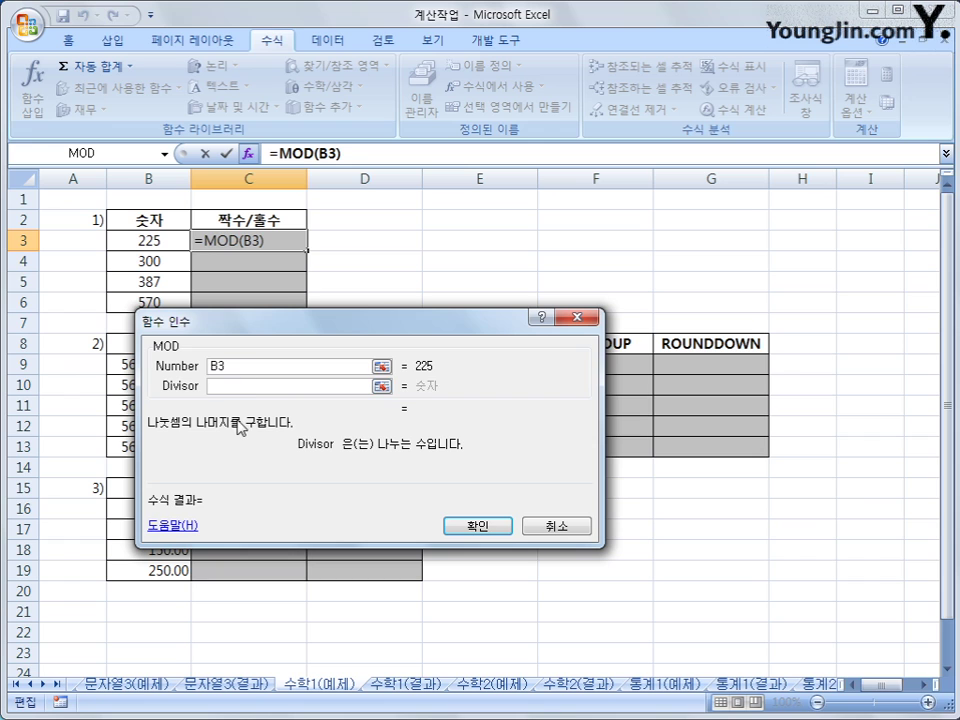
text(2)
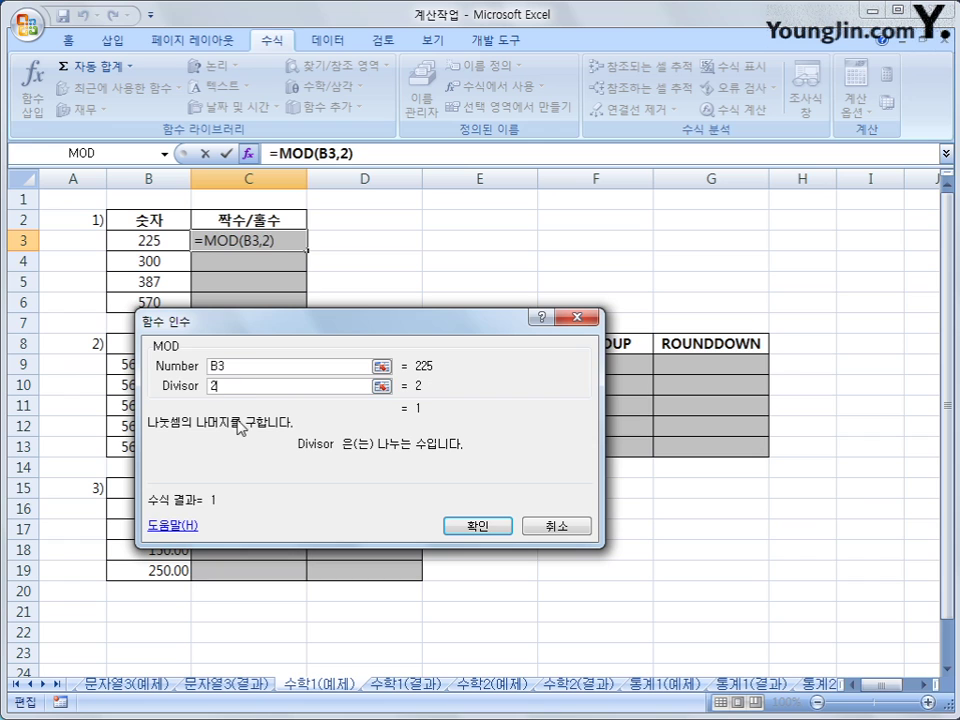
click(455, 527)
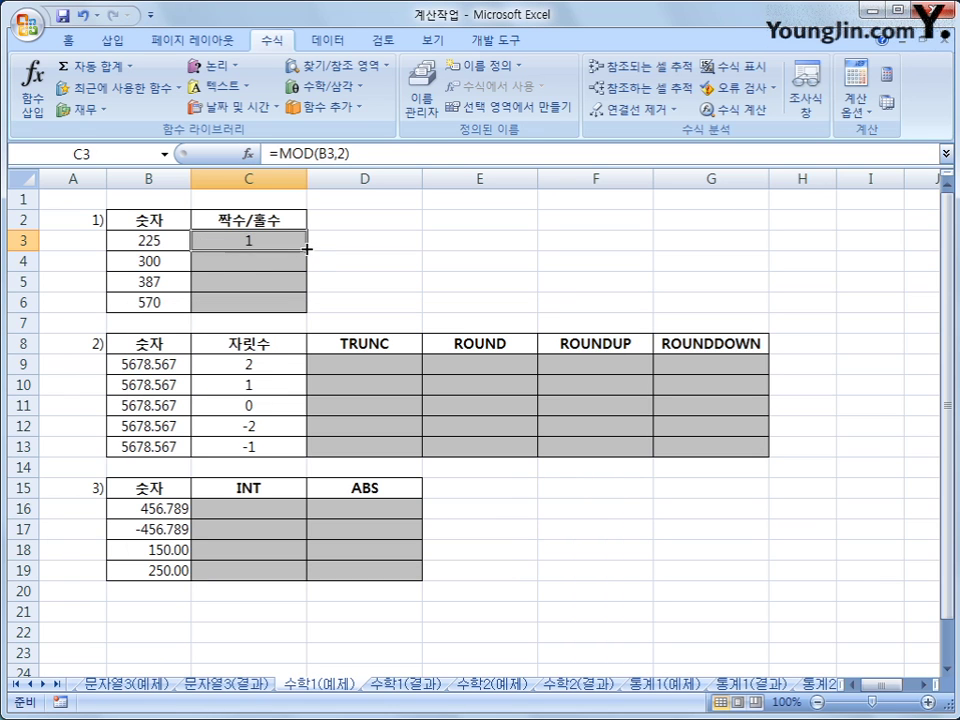
drag(306, 250, 309, 313)
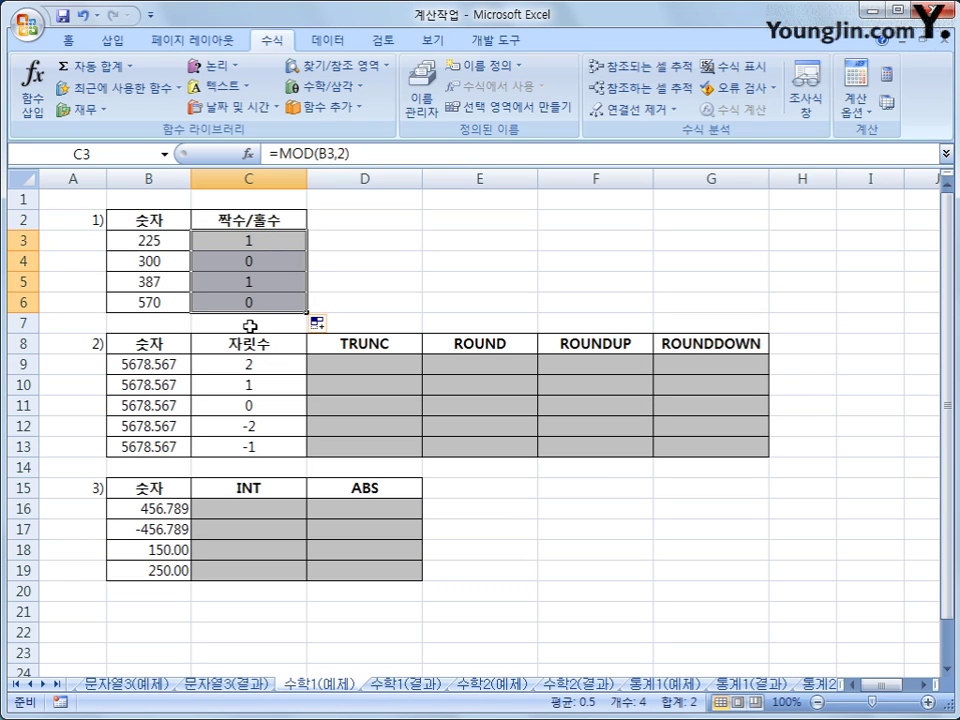
Cut MOD(B3,2) out of the formula in C3, keeping only the equals sign
click(243, 239)
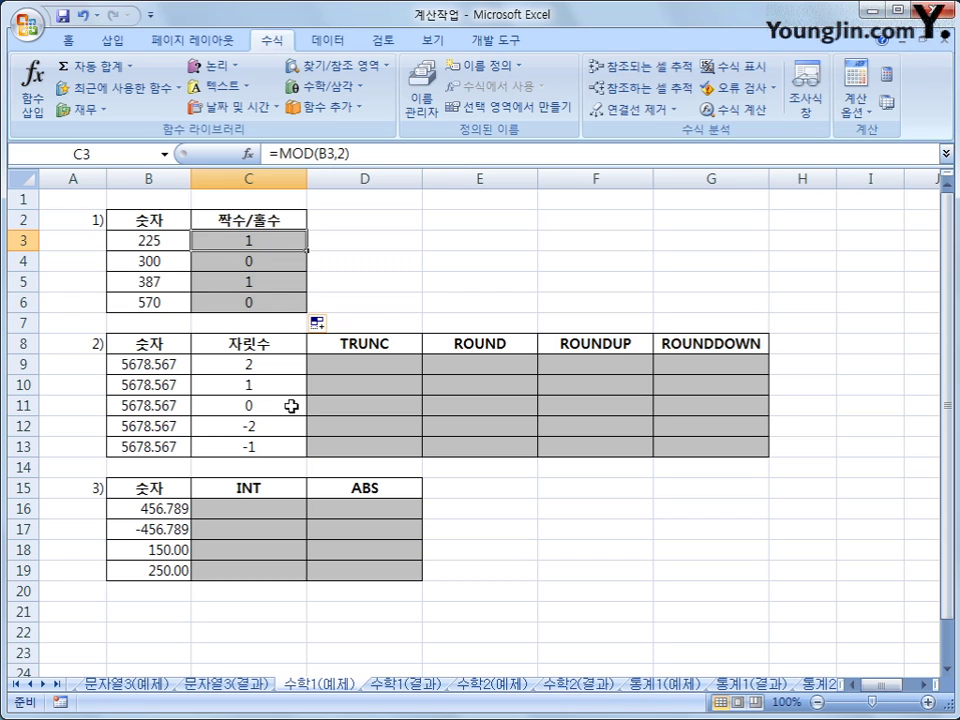
click(268, 259)
click(258, 244)
drag(276, 153, 411, 153)
key(ctrl+c)
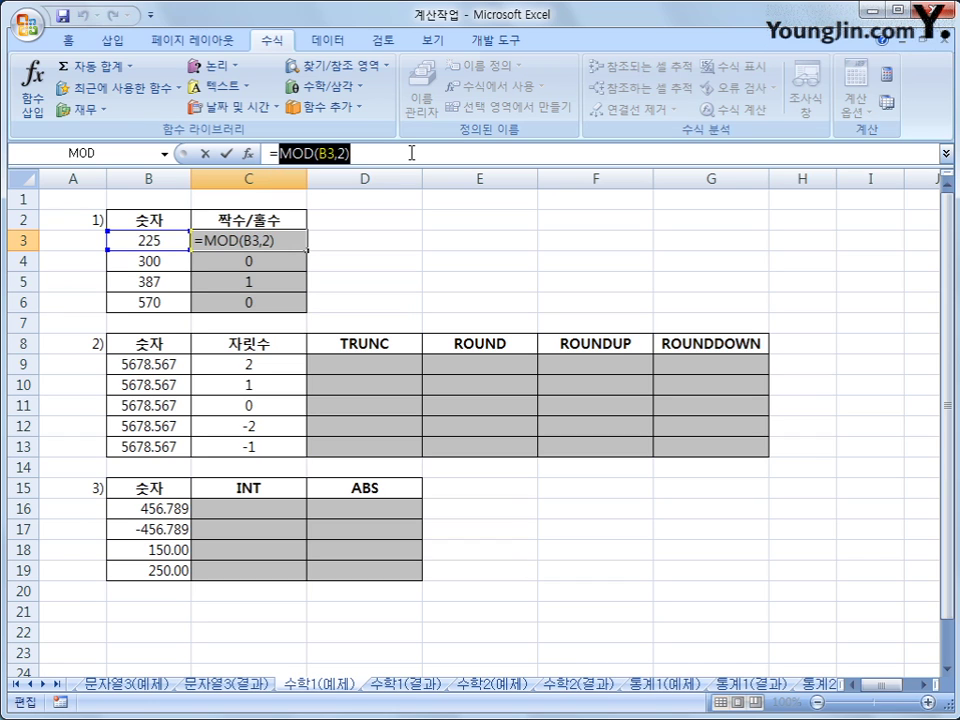
right_click(350, 156)
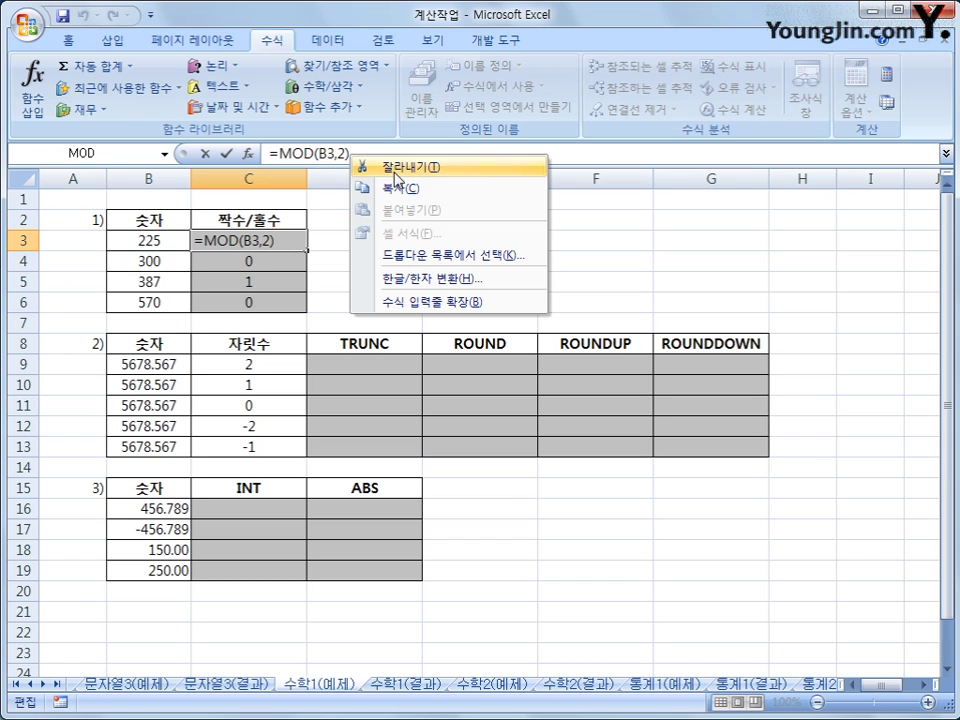
click(366, 166)
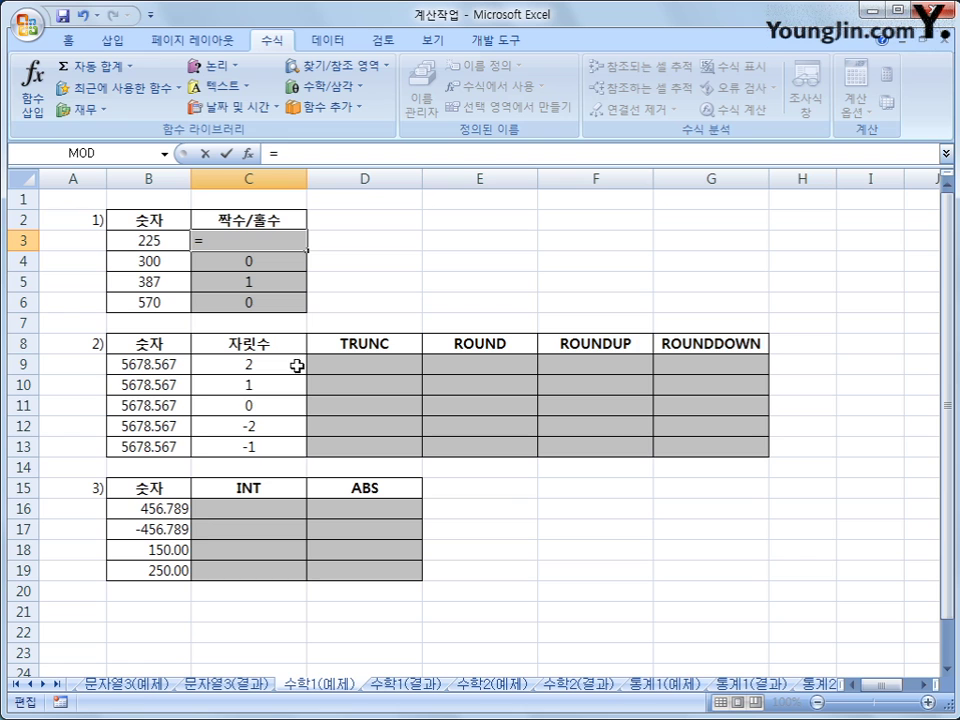
Insert an IF function in C3 and paste the cut MOD expression into its logical test, completing it as MOD(B3,2)=0
click(213, 66)
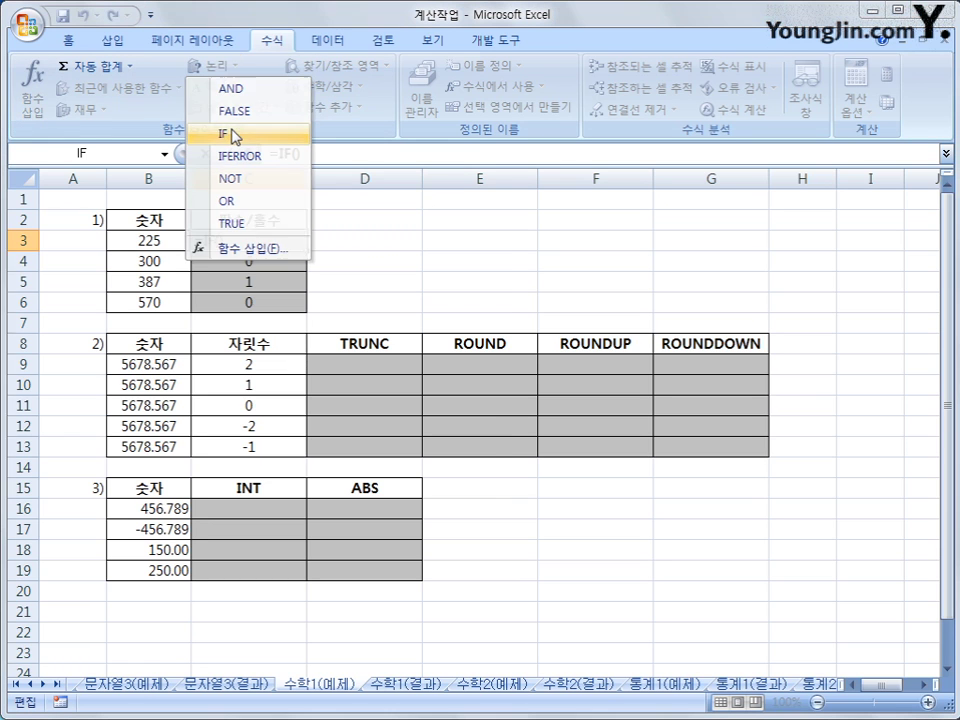
click(234, 135)
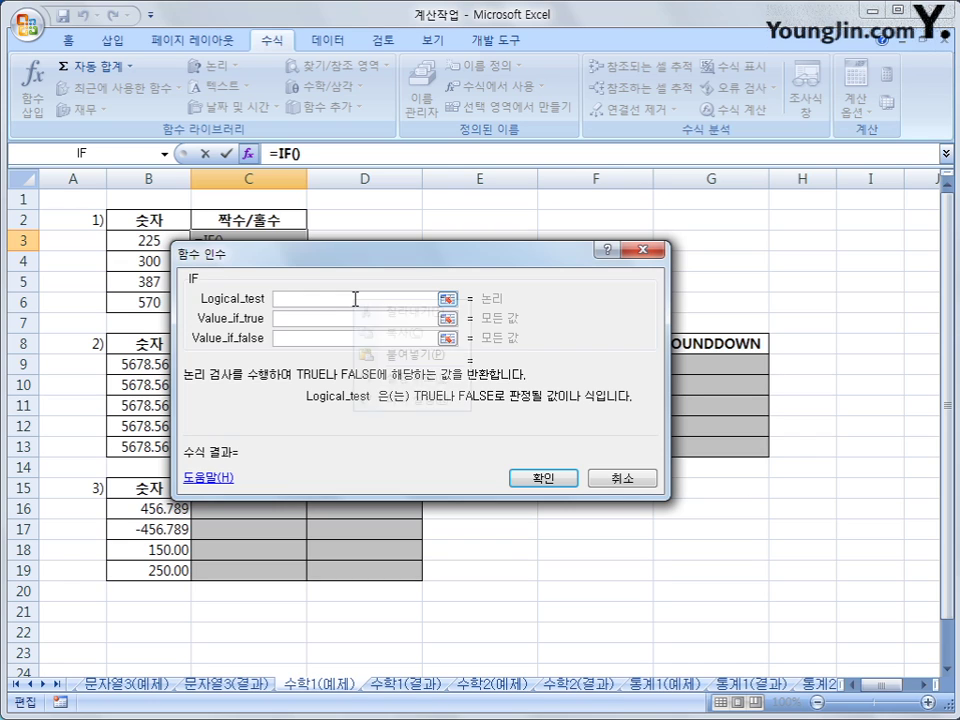
right_click(355, 298)
click(396, 355)
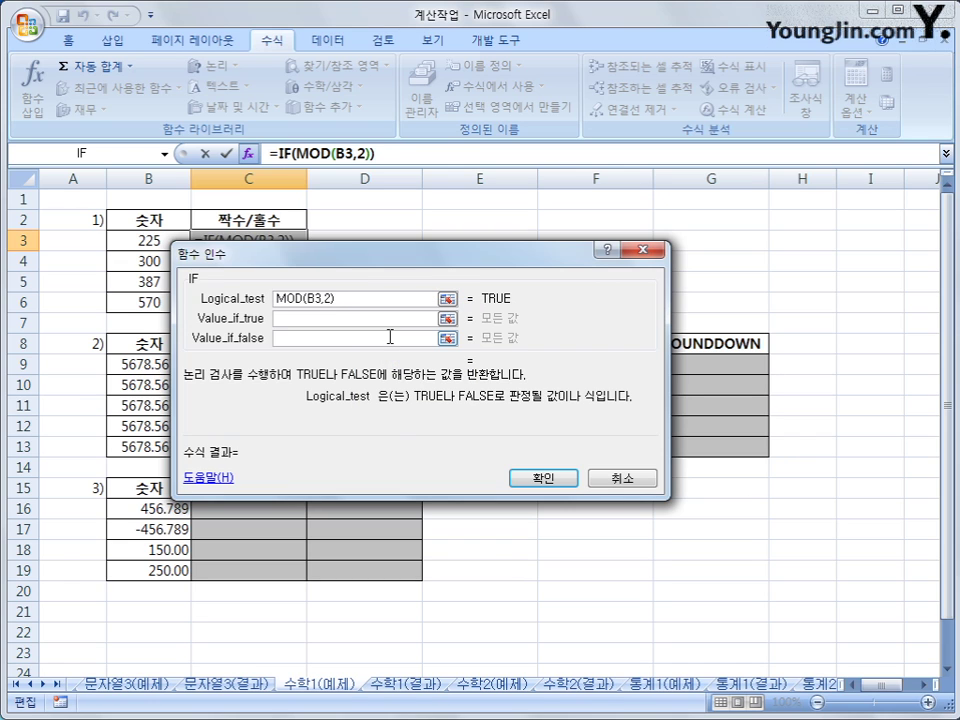
text(=0)
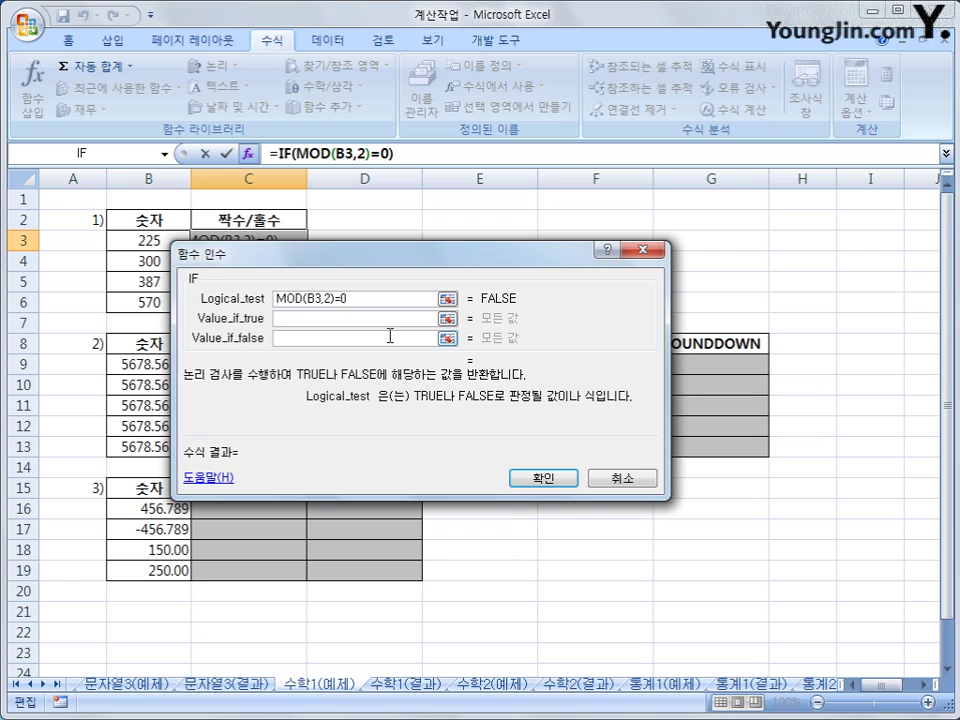
Set the IF results to "짝수" if true and "홀수" if false, and fill the C3 formula down to C6
key(Tab)
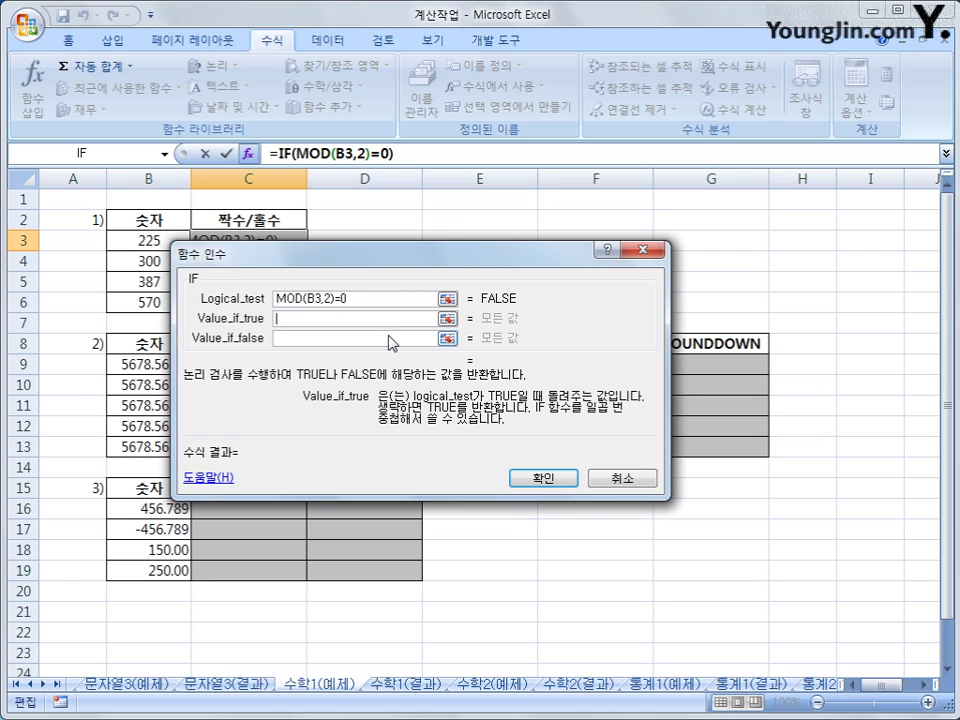
text(짝수)
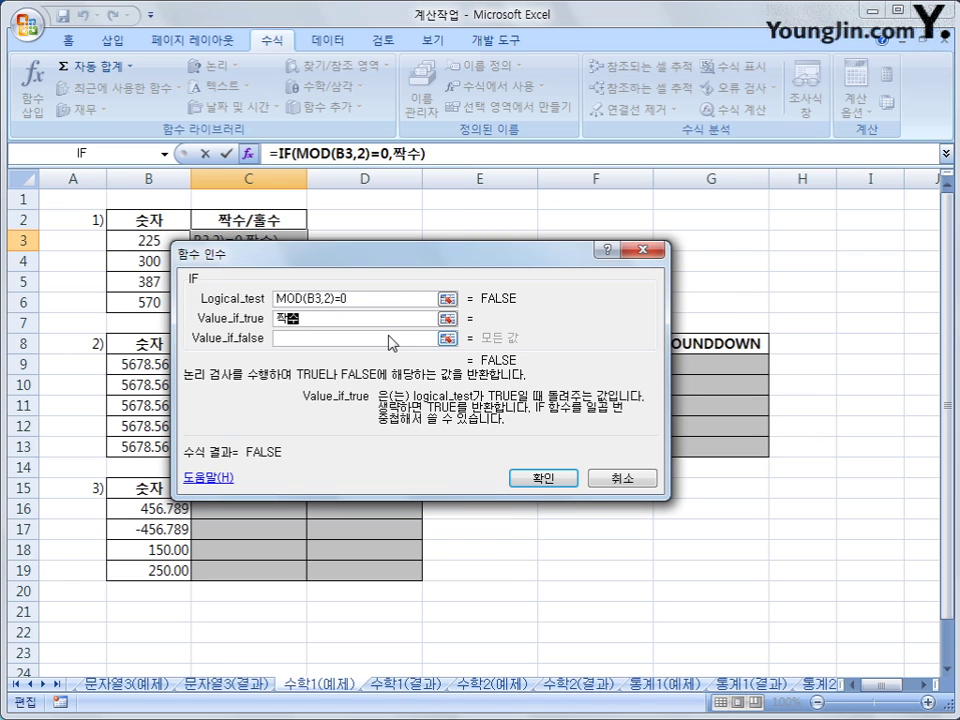
key(Tab)
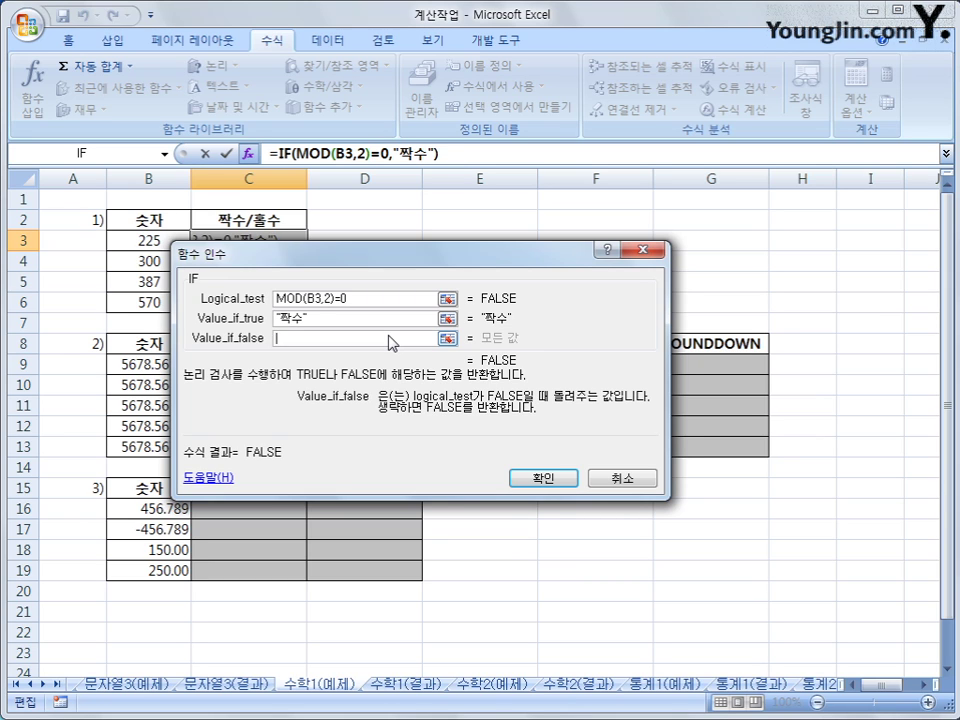
text(ㅎ)
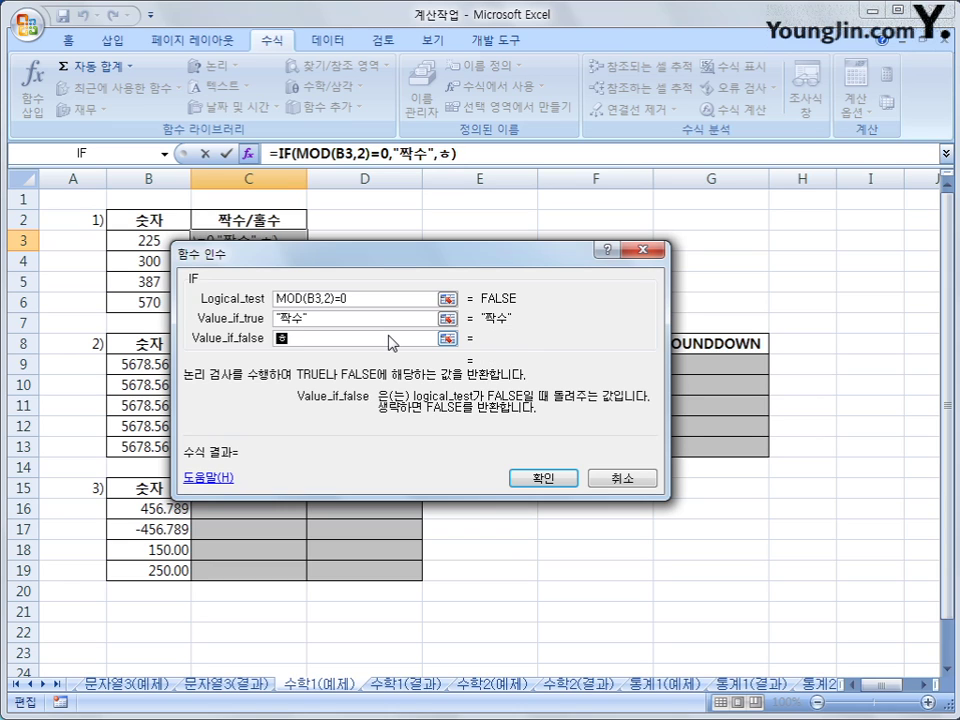
text(홀수)
key(Tab)
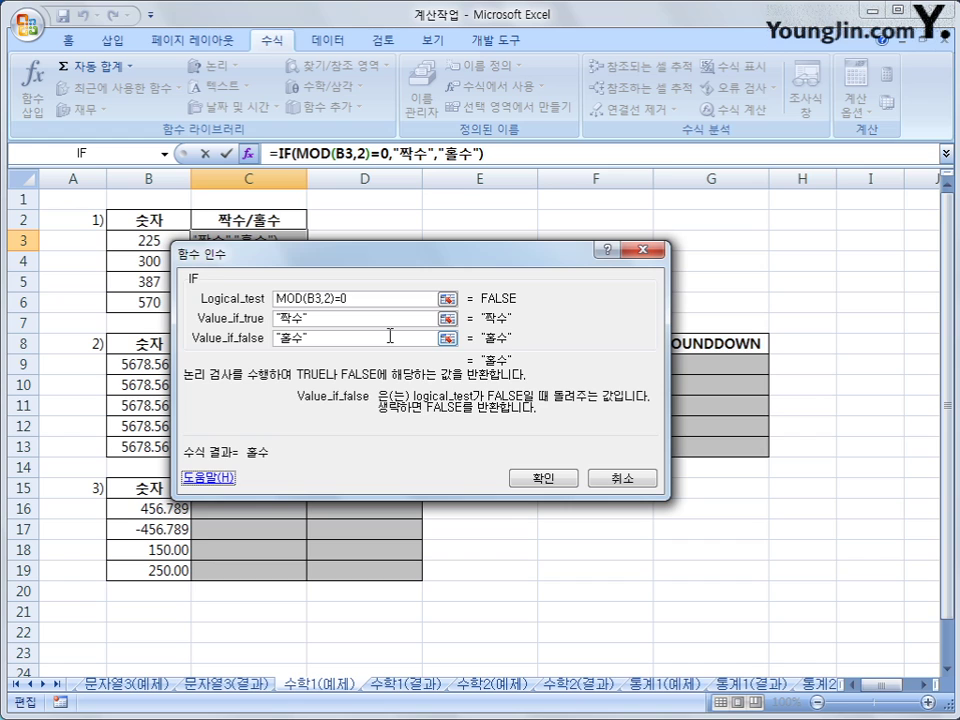
click(558, 478)
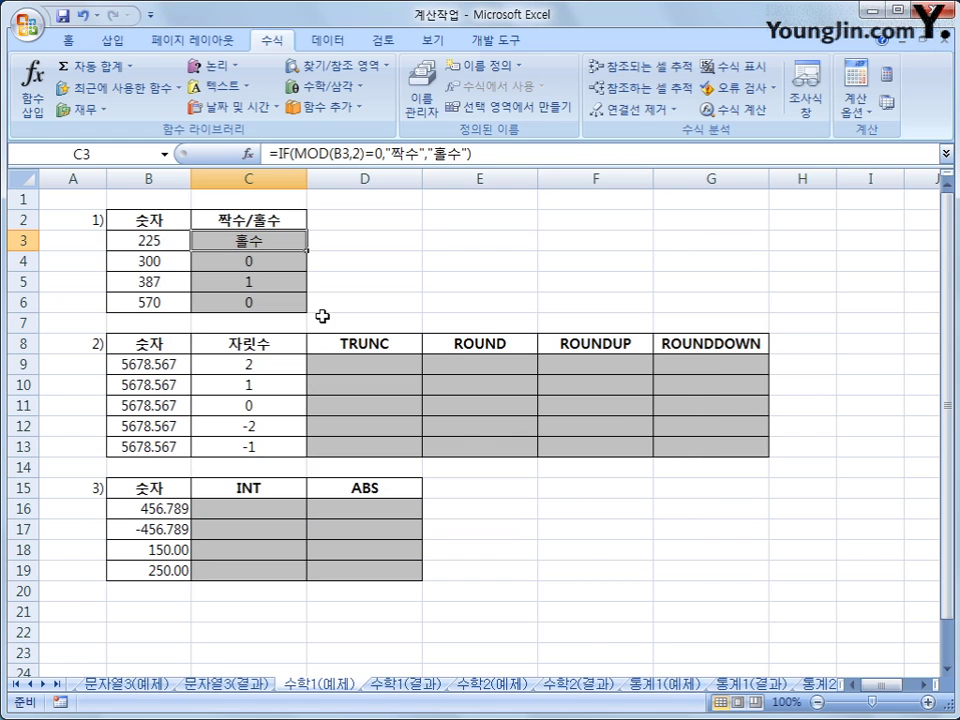
drag(307, 250, 310, 312)
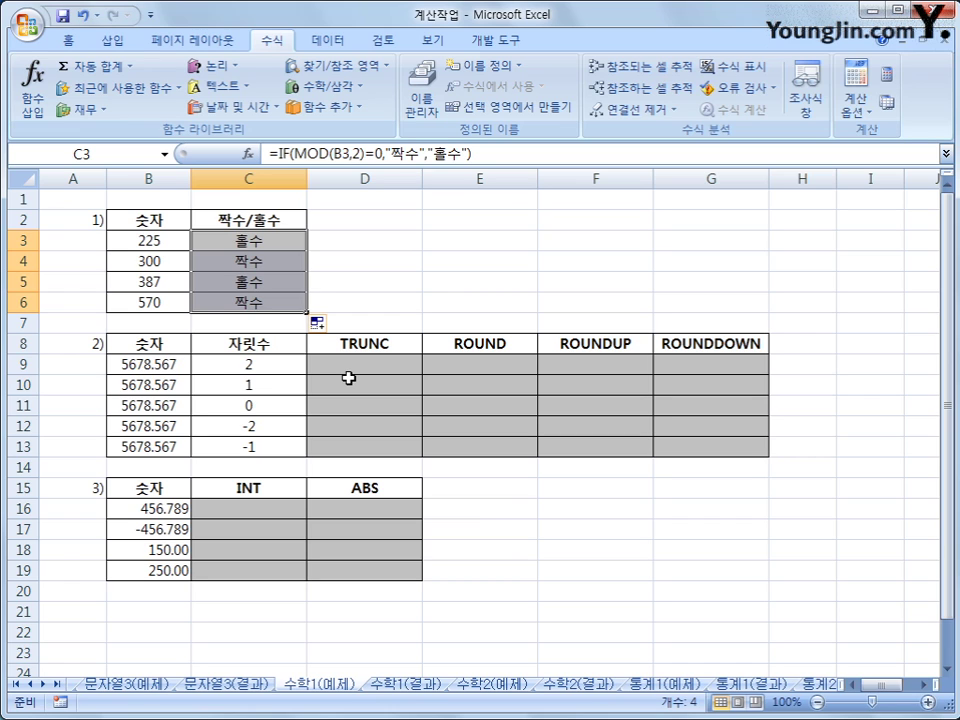
Examine the numbers in B9:B13 and the digit settings in the 자릿수 column of the second table
drag(178, 364, 165, 446)
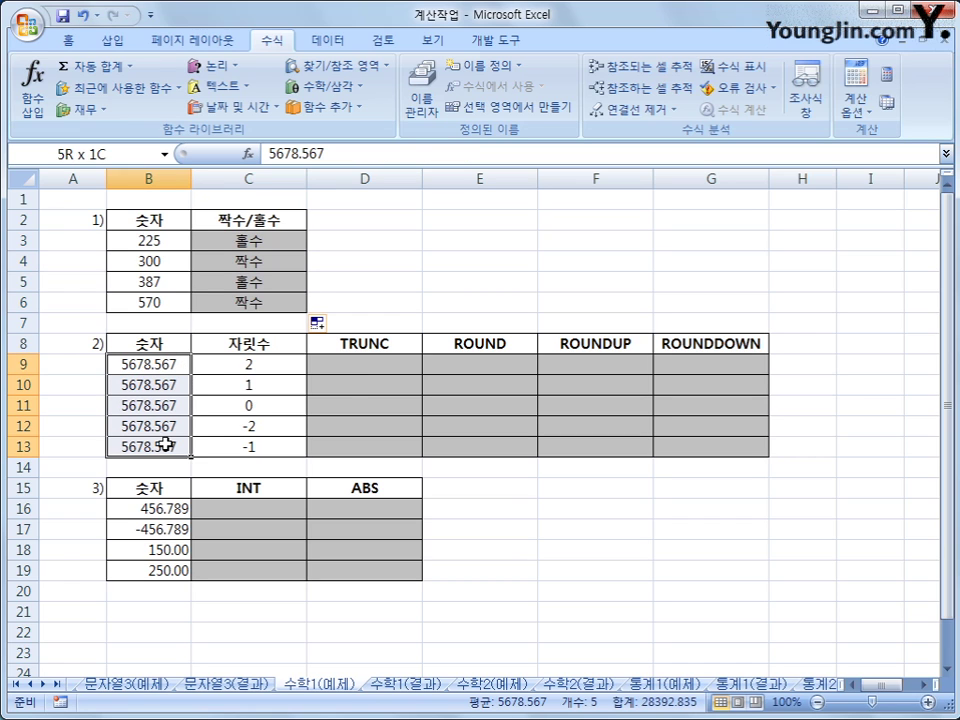
drag(250, 364, 230, 446)
click(266, 355)
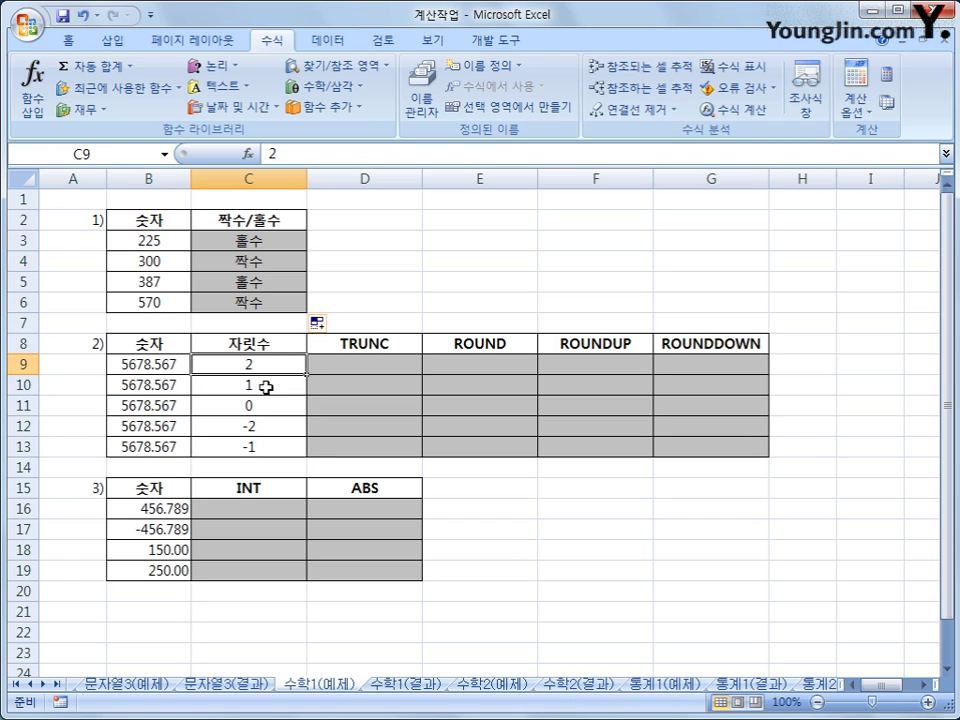
click(266, 386)
click(266, 403)
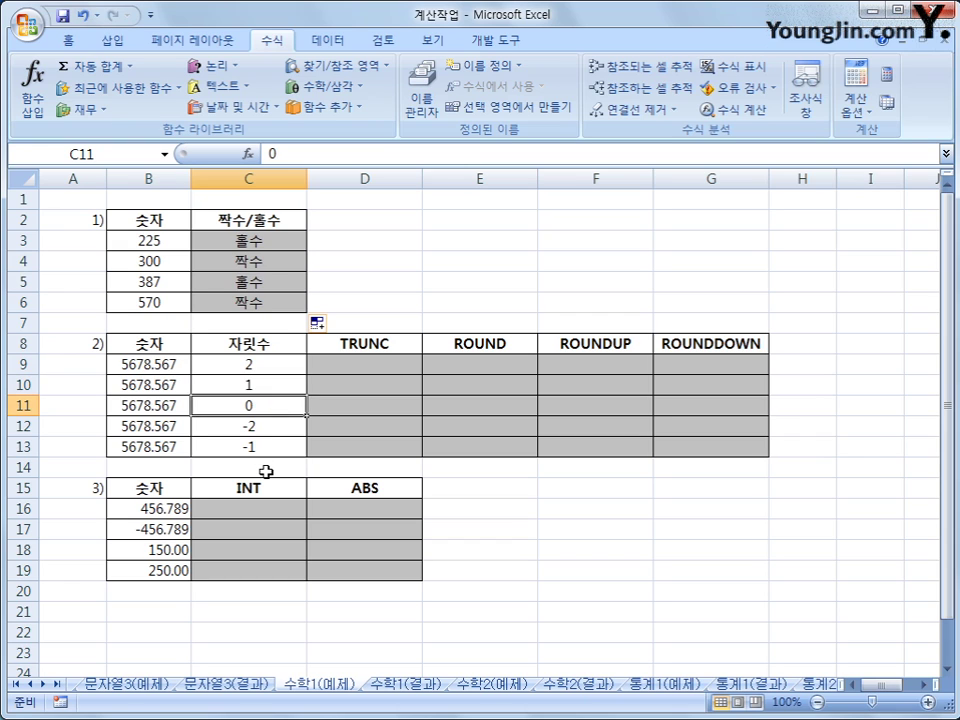
click(253, 426)
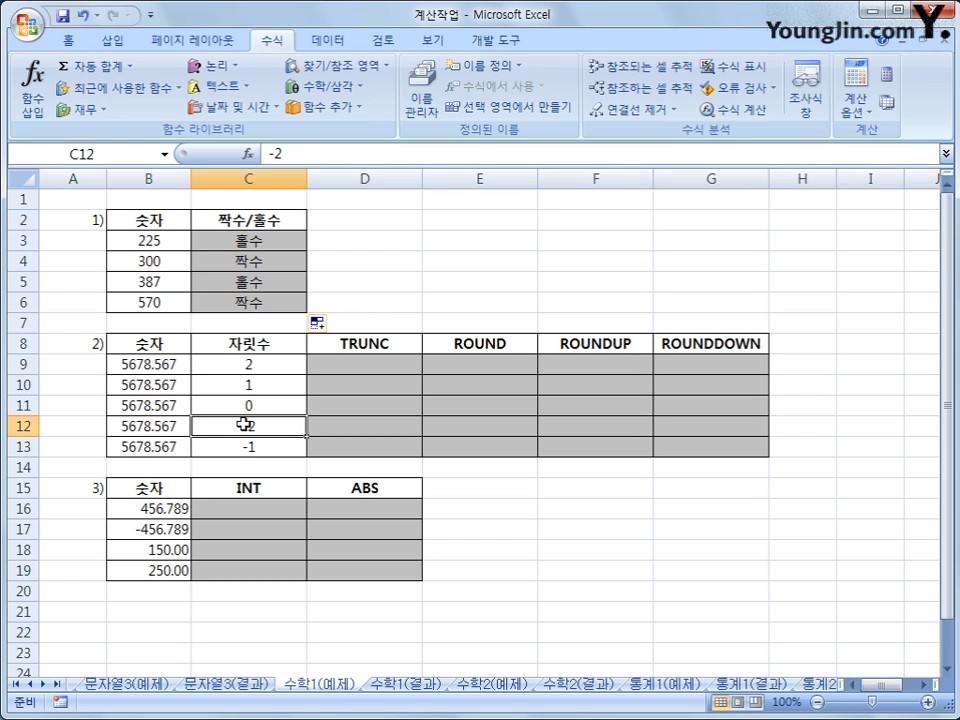
Insert the TRUNC function in D9 with number B9 and digits C9, and fill the formula down to D13
click(339, 362)
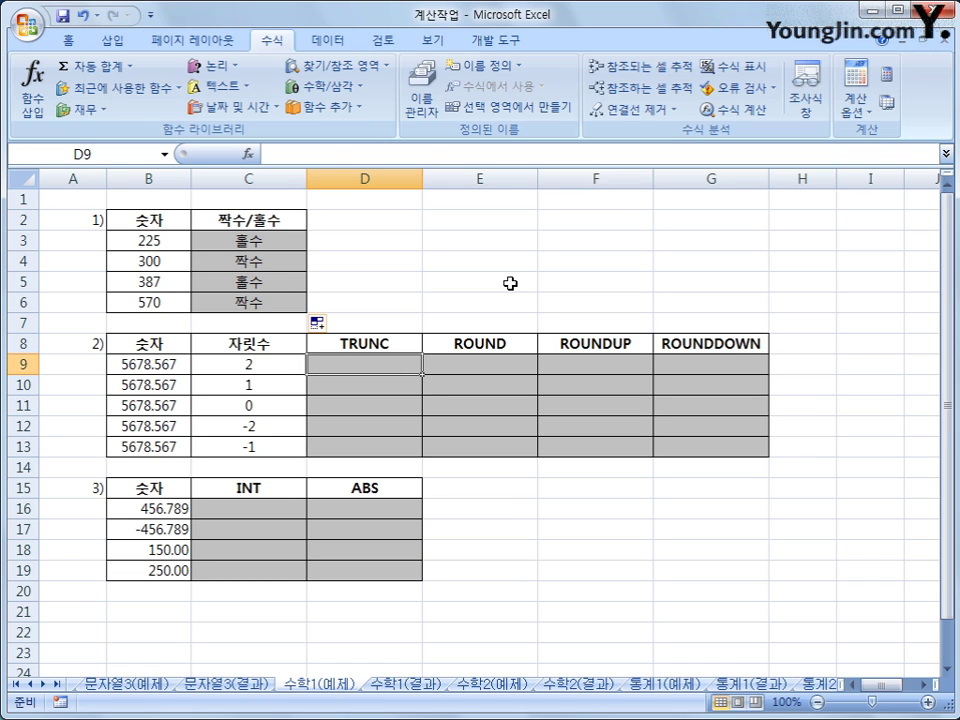
click(330, 87)
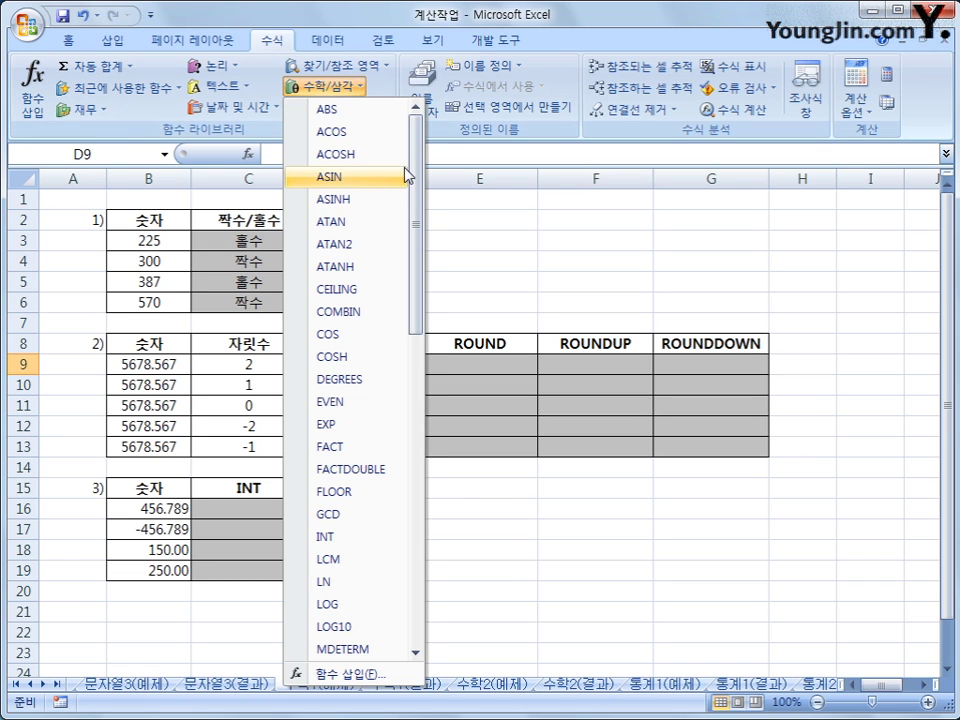
drag(418, 197, 443, 513)
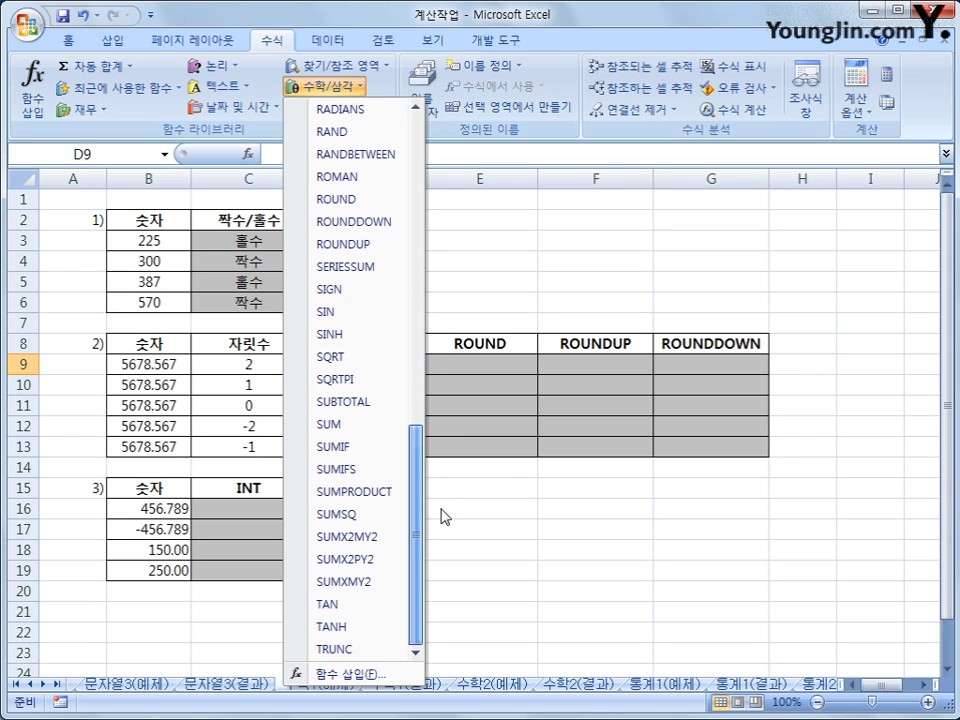
click(378, 649)
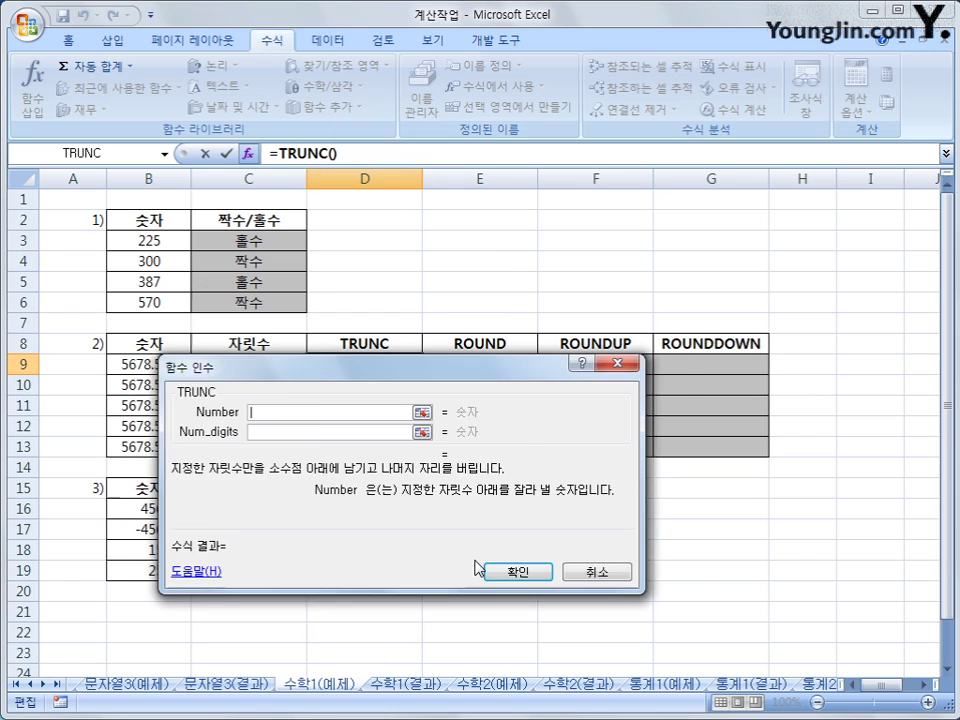
click(153, 362)
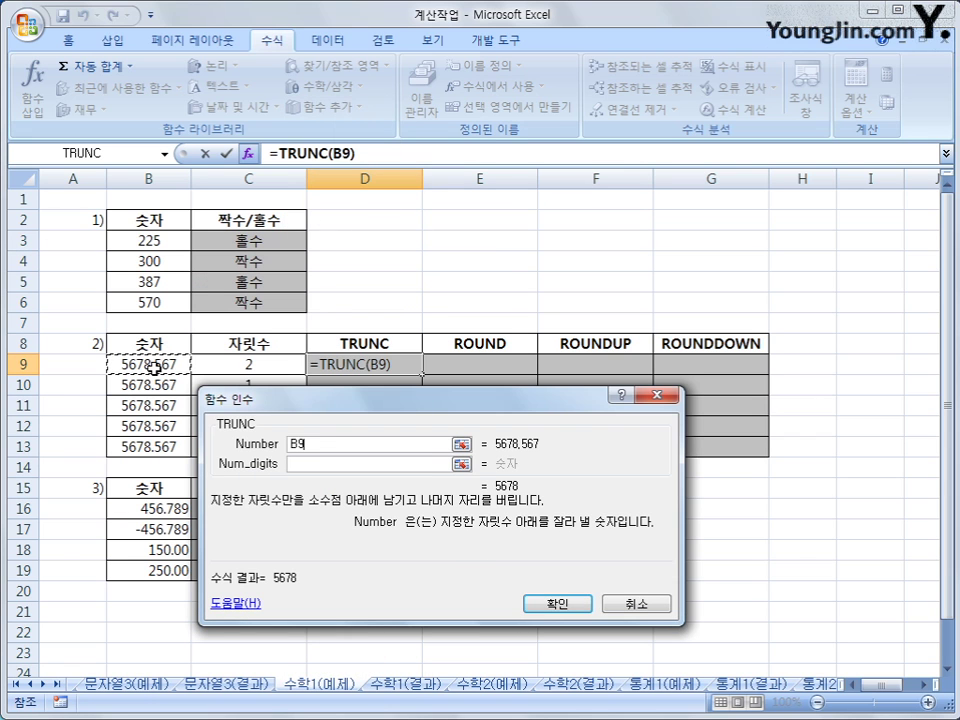
click(306, 465)
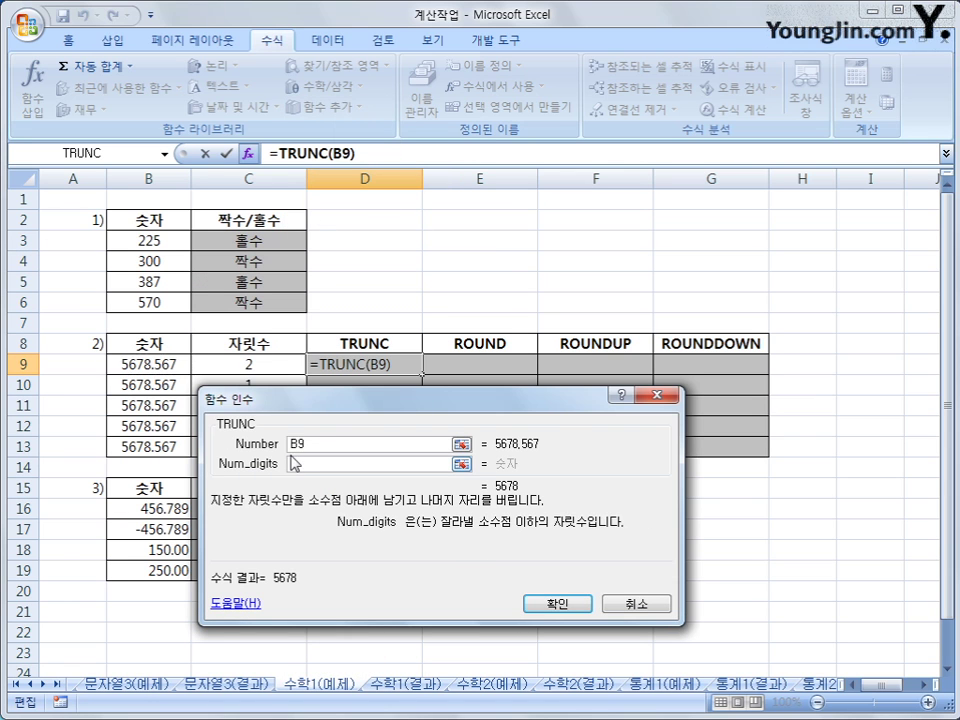
click(241, 363)
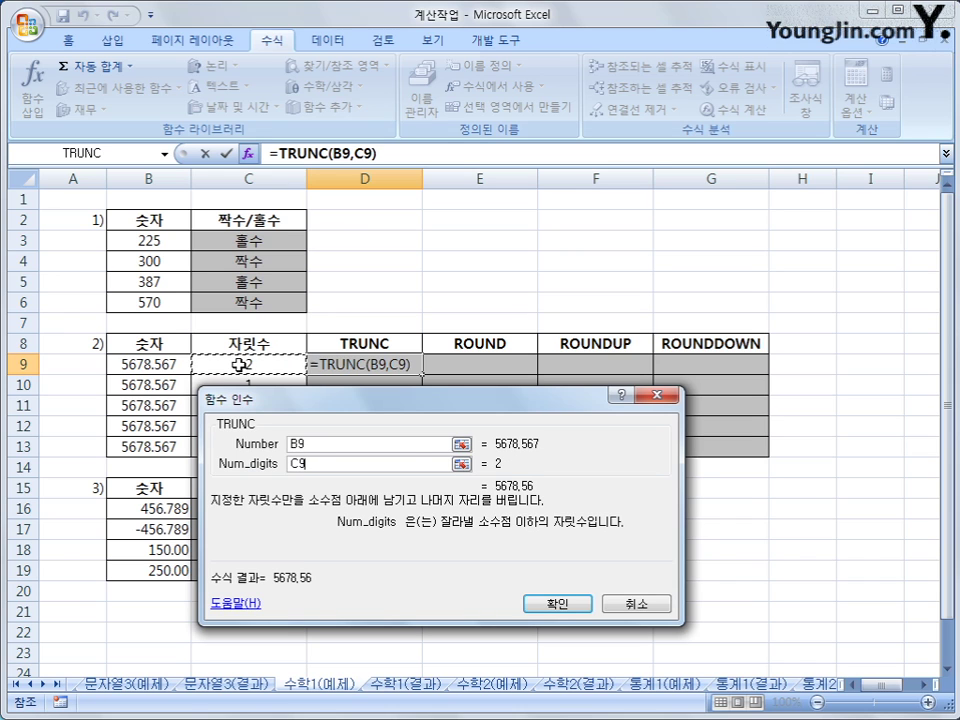
click(548, 602)
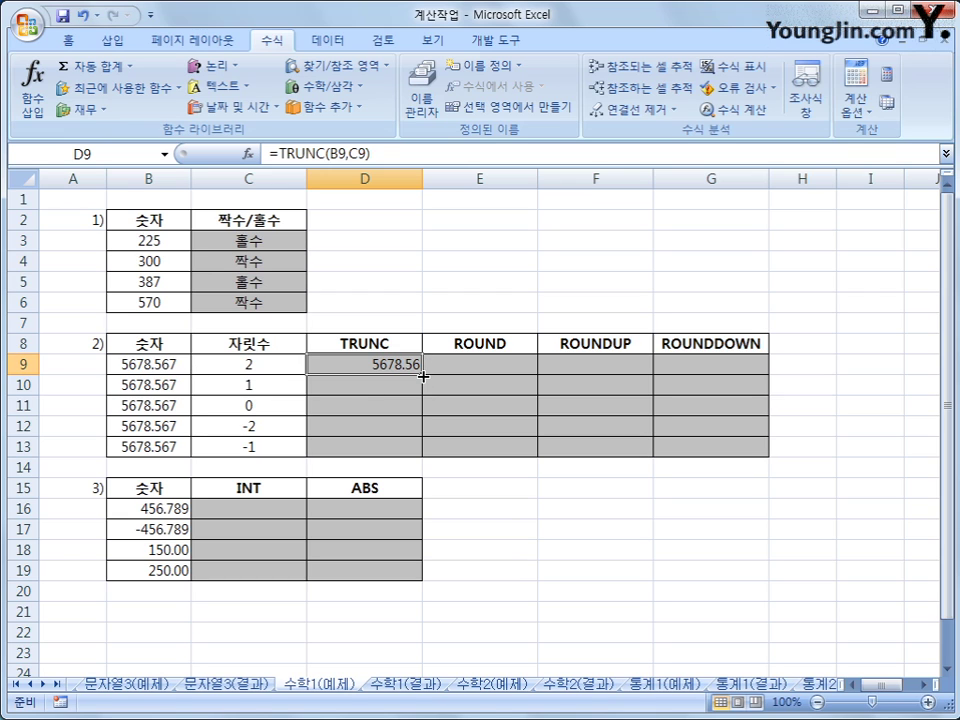
drag(422, 372, 428, 456)
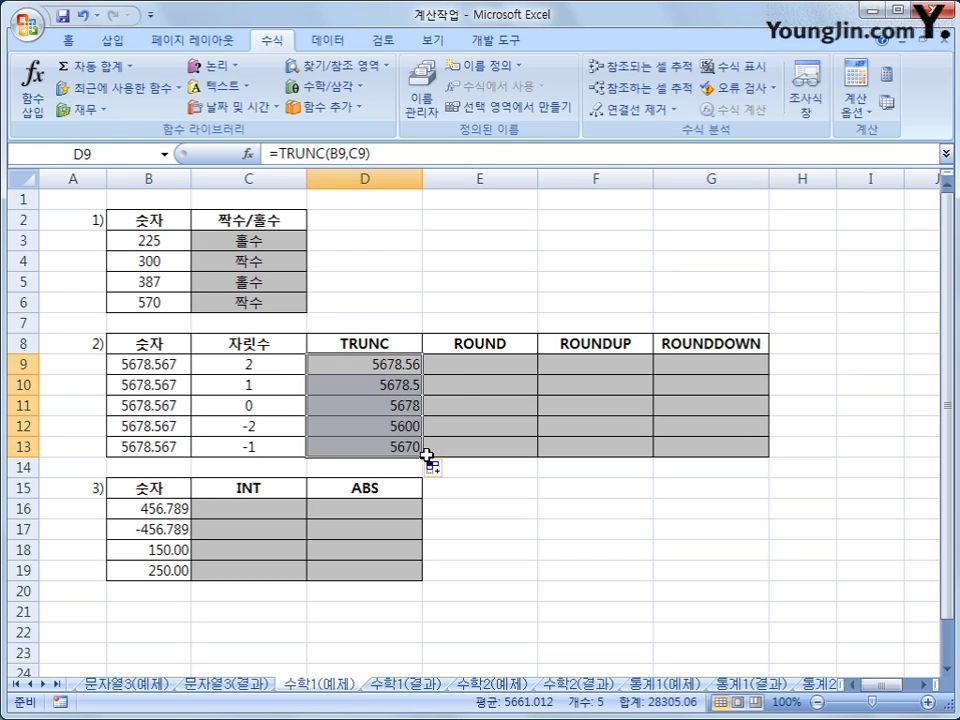
Insert the ROUND function in E9 with number B9 and digits C9, and fill the formula down to E13
click(467, 365)
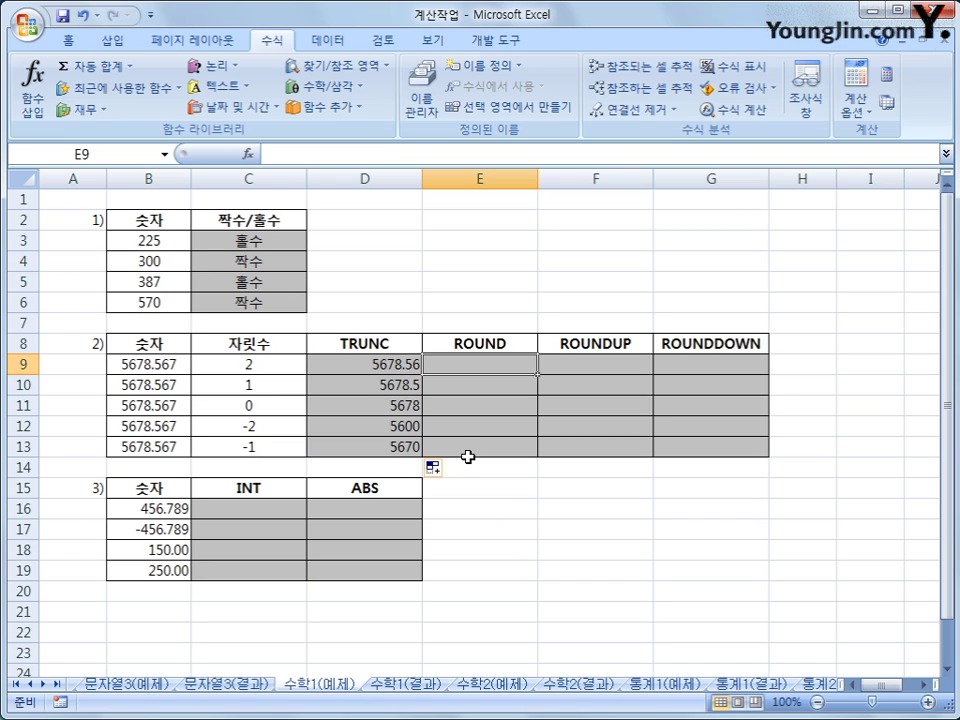
click(330, 87)
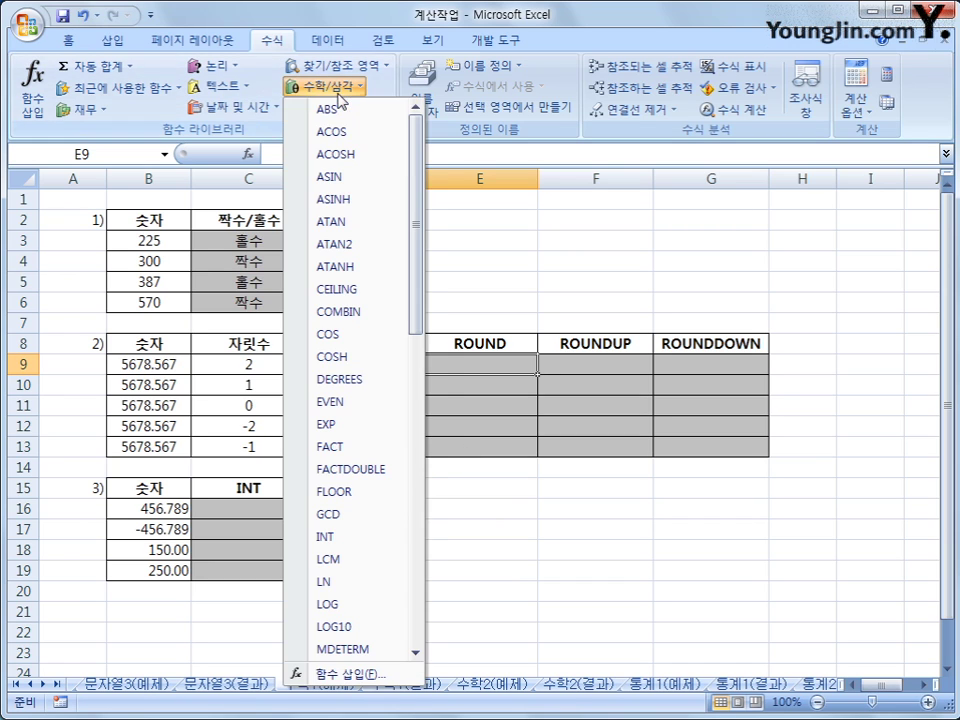
scroll(415, 285, down, 7)
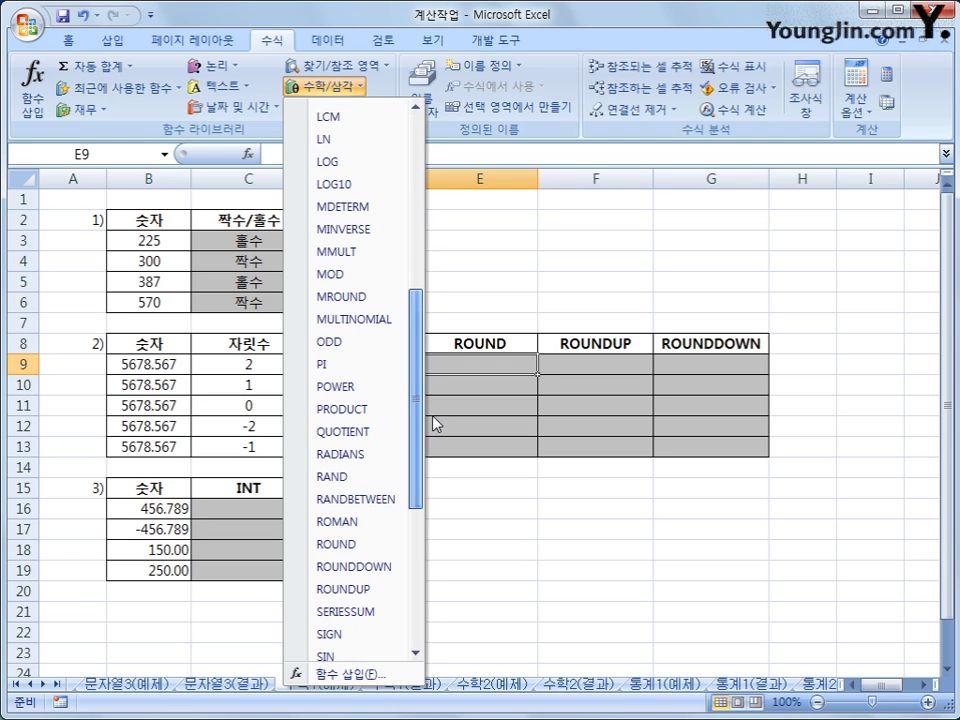
click(369, 546)
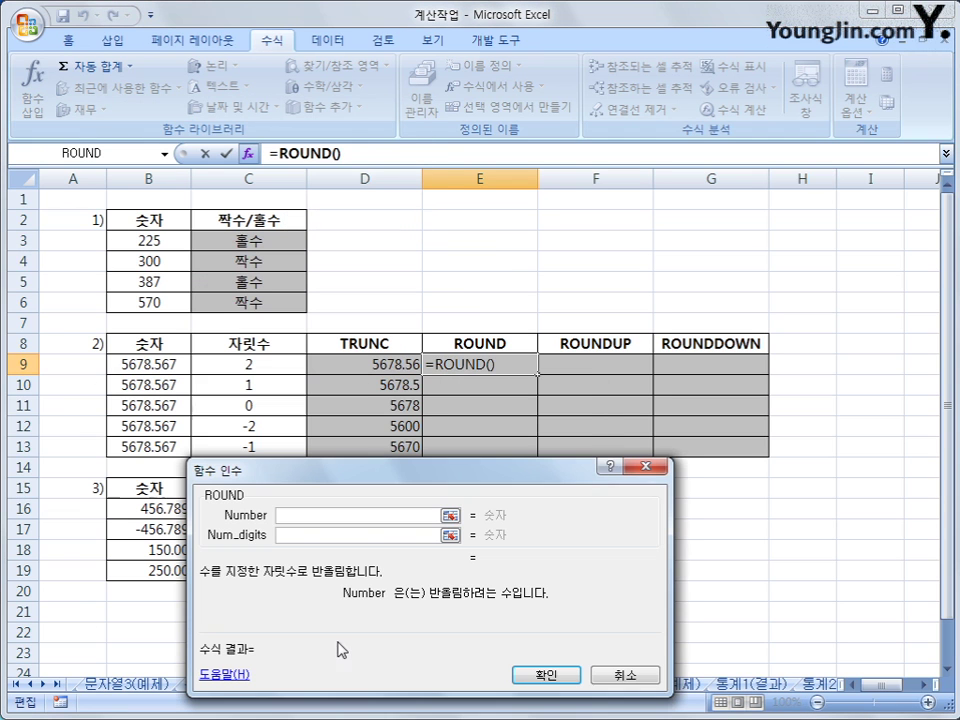
click(182, 363)
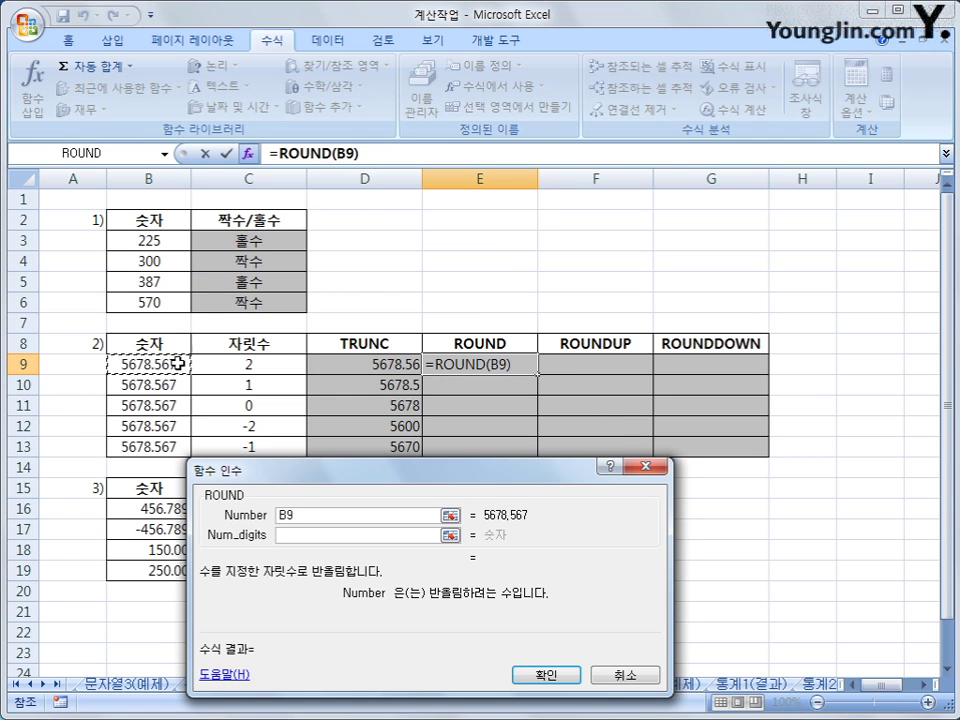
click(283, 535)
click(272, 364)
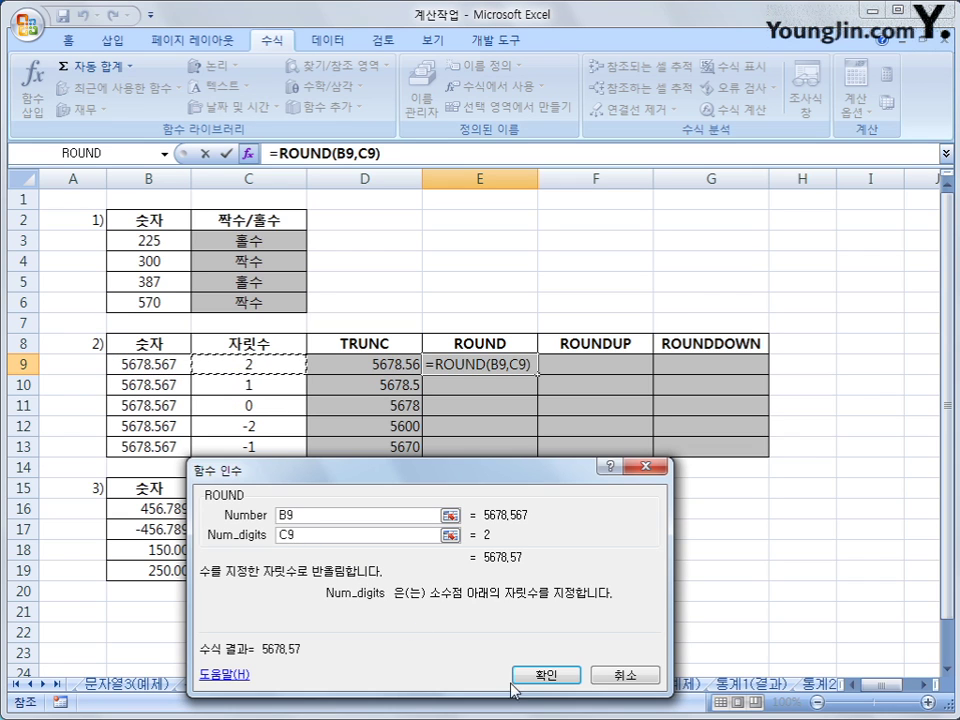
click(545, 675)
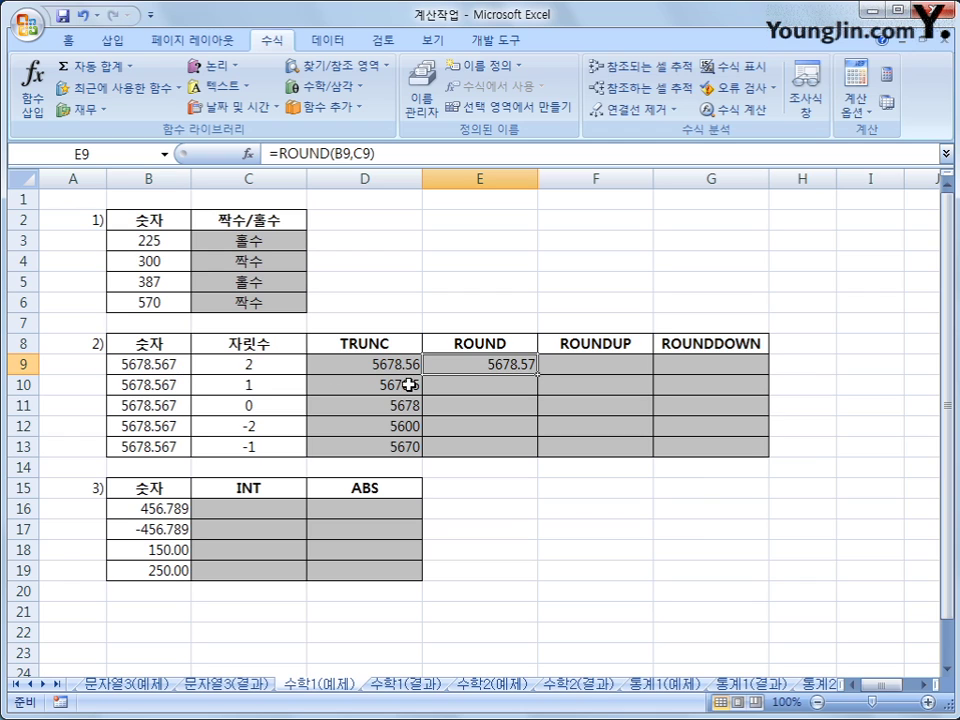
drag(537, 375, 538, 455)
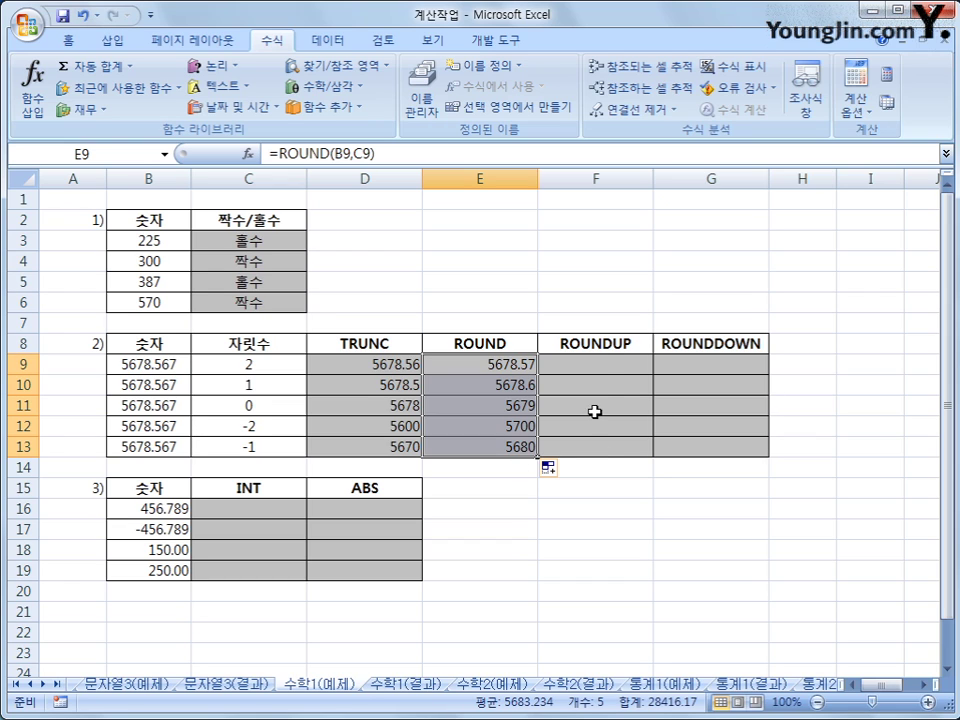
Insert the ROUNDUP function in F9 with number B9 and digits C9, and fill the formula down to F13
click(607, 371)
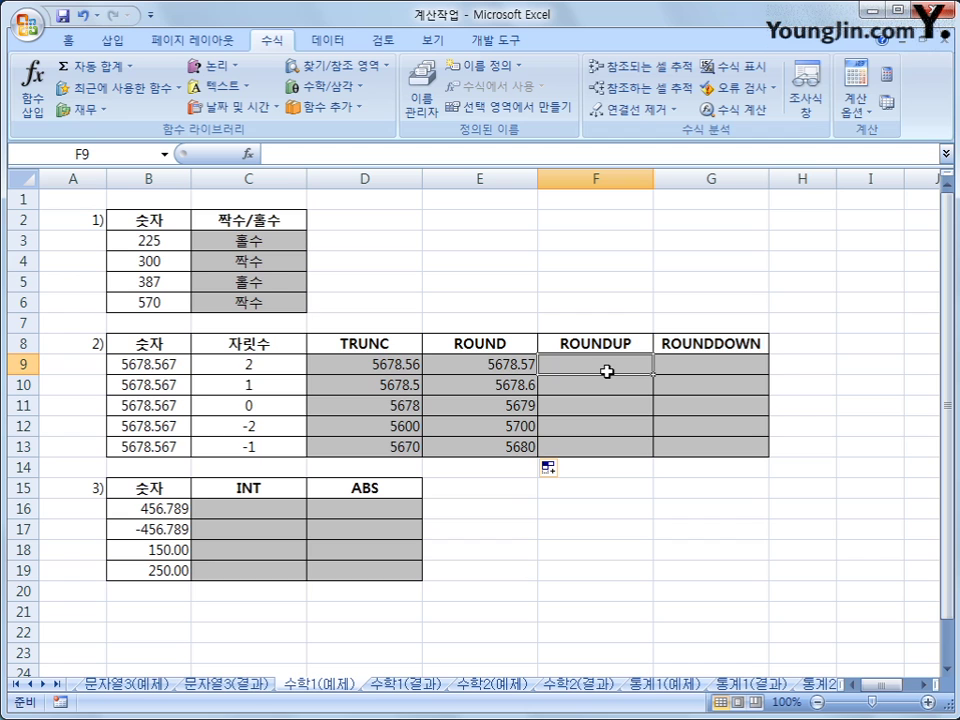
click(360, 88)
drag(416, 241, 432, 456)
click(391, 488)
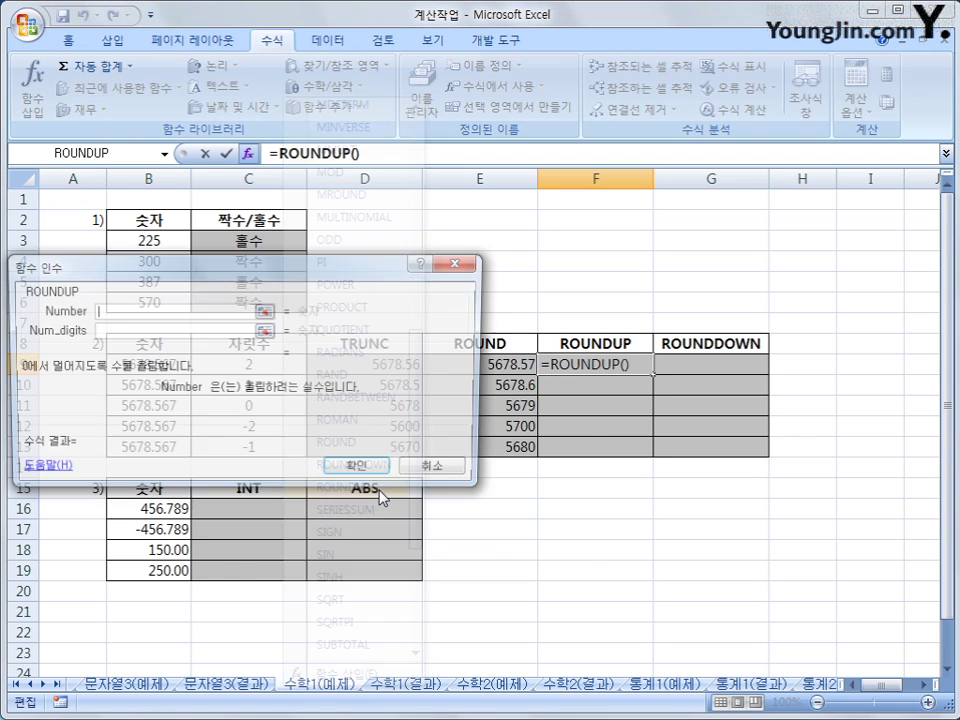
drag(262, 432, 355, 575)
click(145, 363)
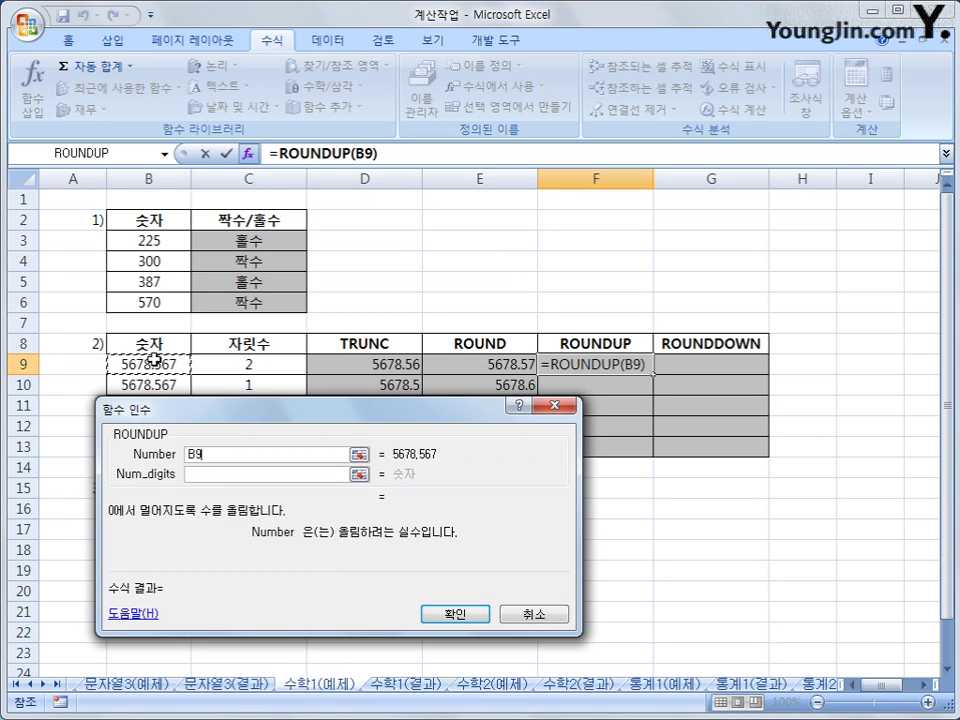
click(200, 472)
click(241, 364)
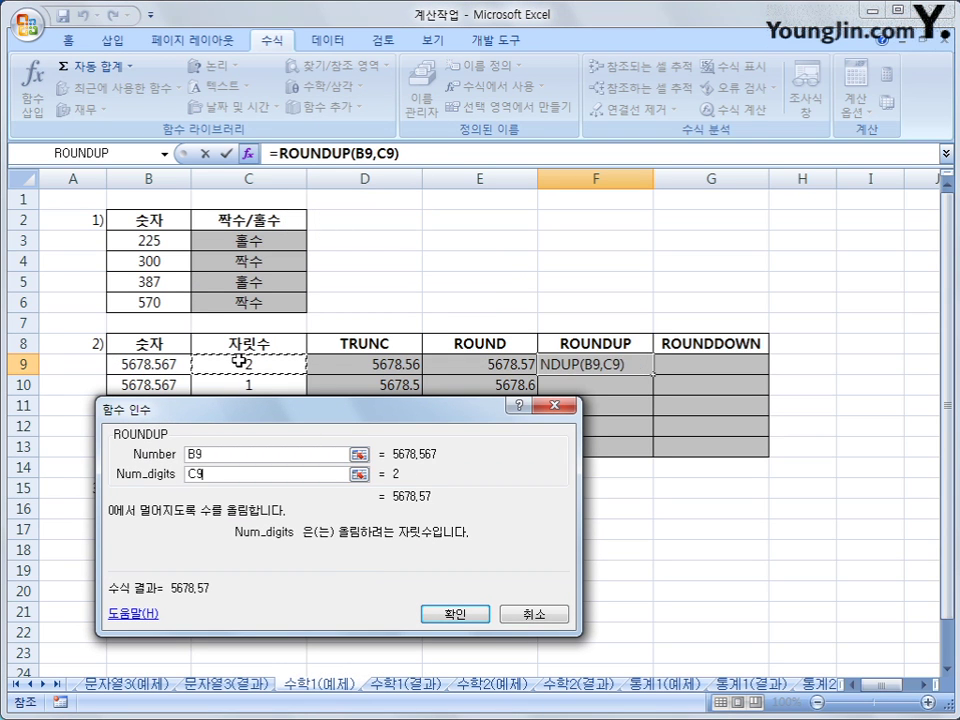
click(481, 617)
drag(654, 374, 654, 461)
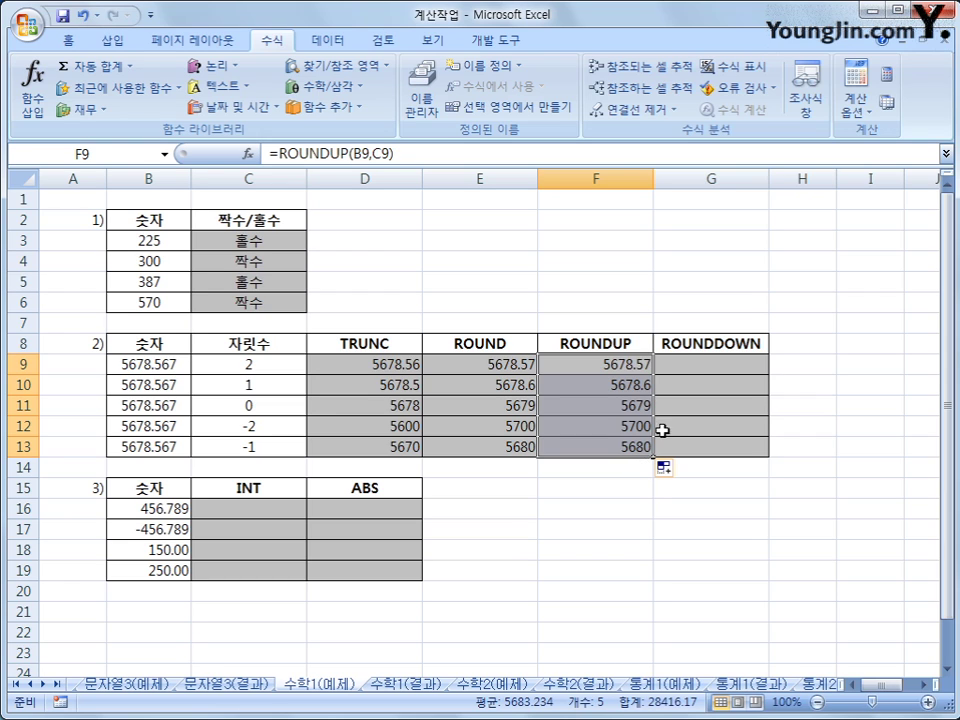
Insert the ROUNDDOWN function in G9 with number B9 and digits C9, and fill the formula down to G13
click(686, 366)
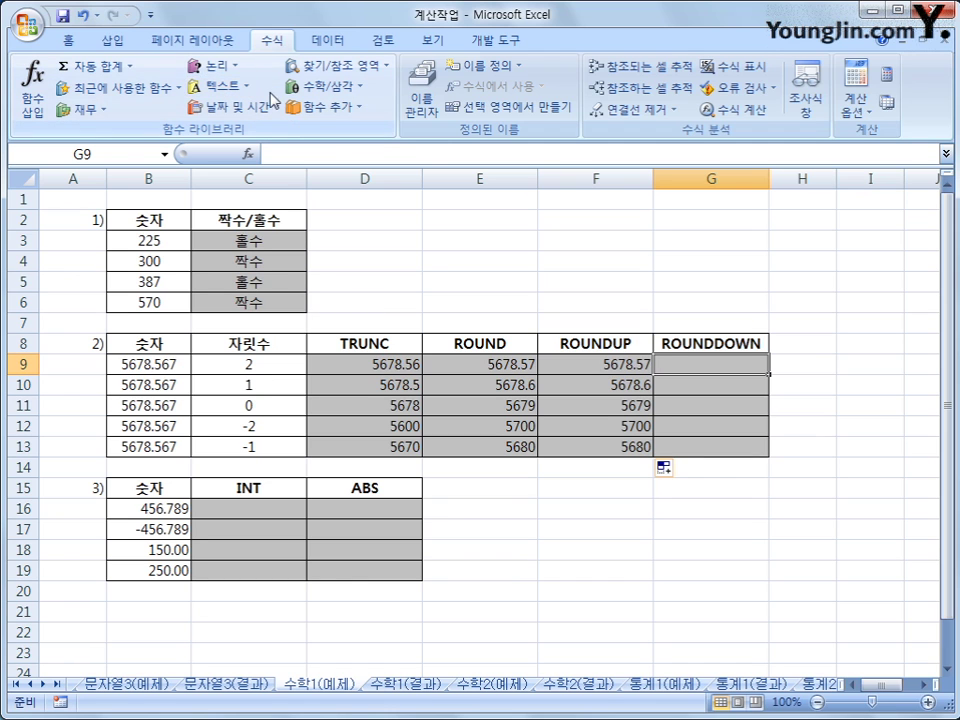
click(302, 98)
drag(411, 156, 422, 324)
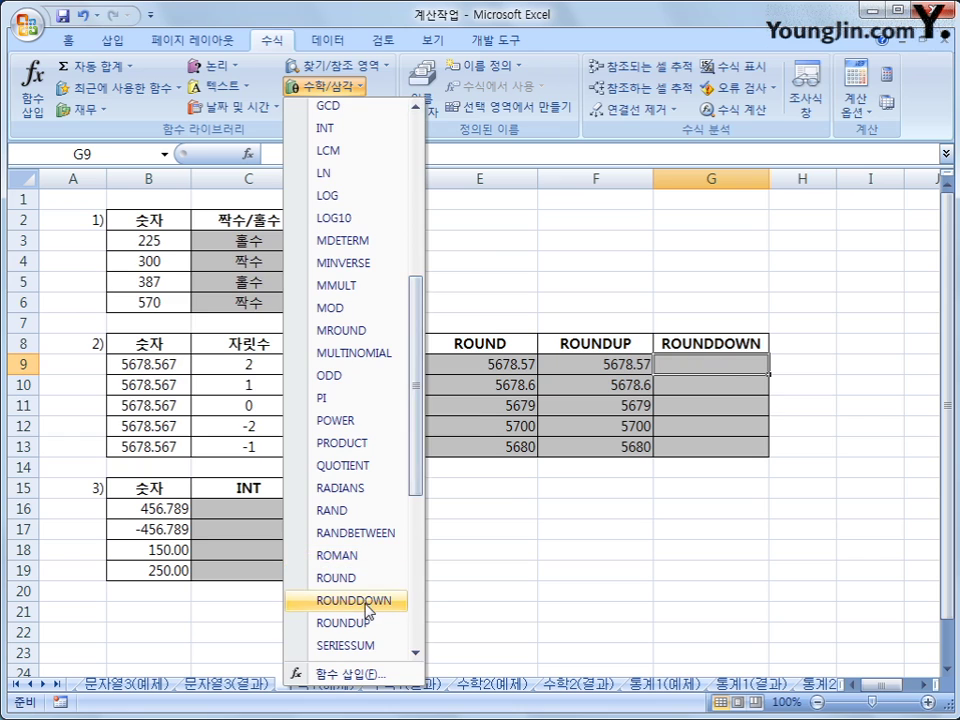
click(366, 605)
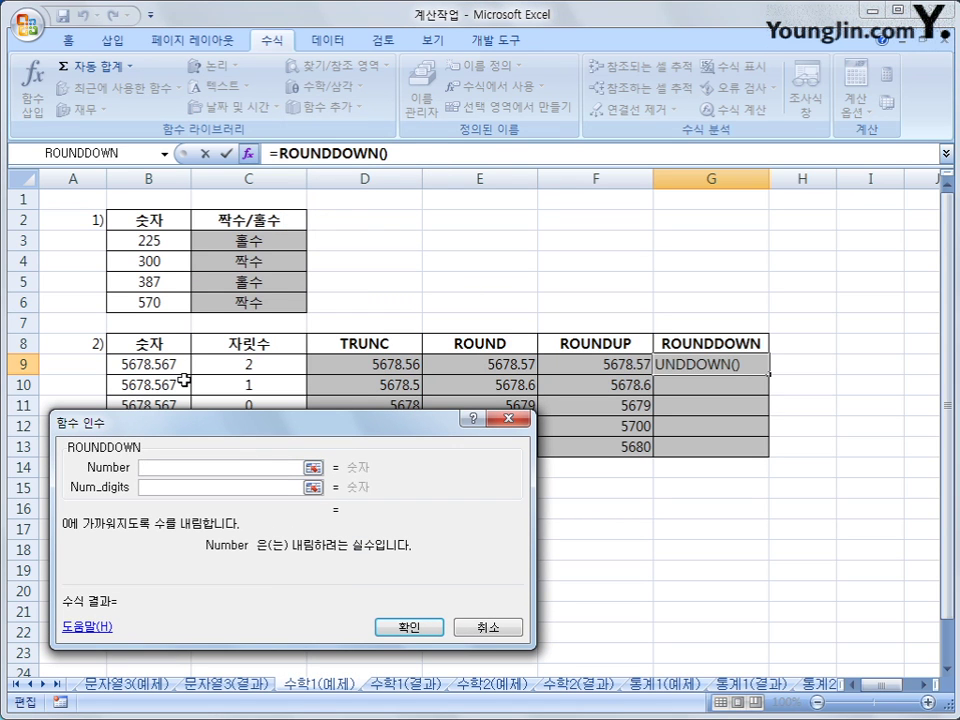
click(174, 373)
click(165, 487)
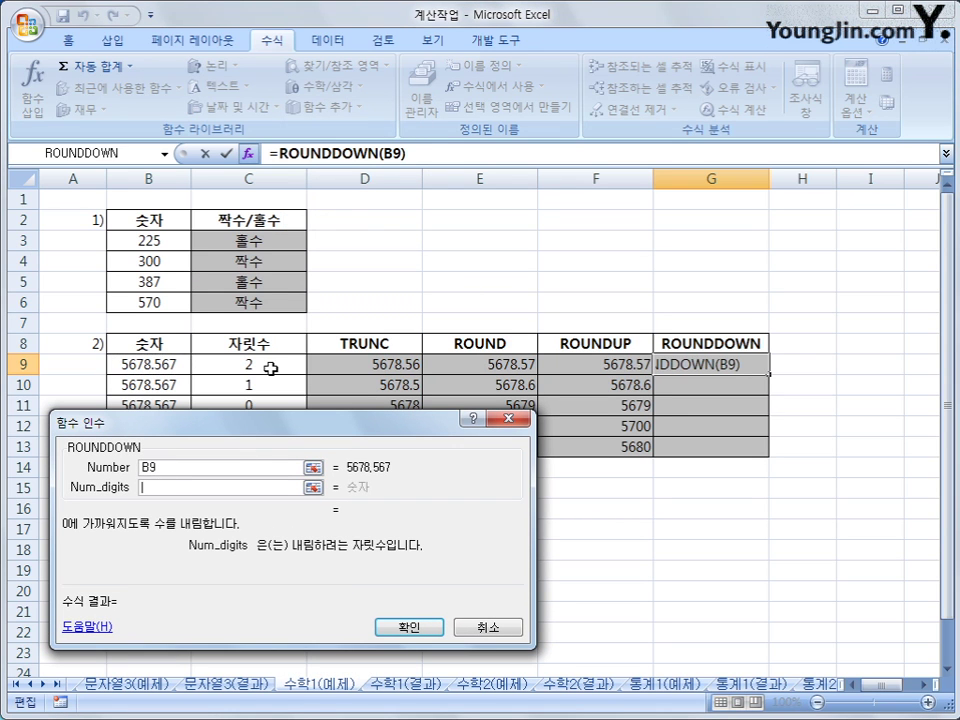
click(270, 365)
click(425, 627)
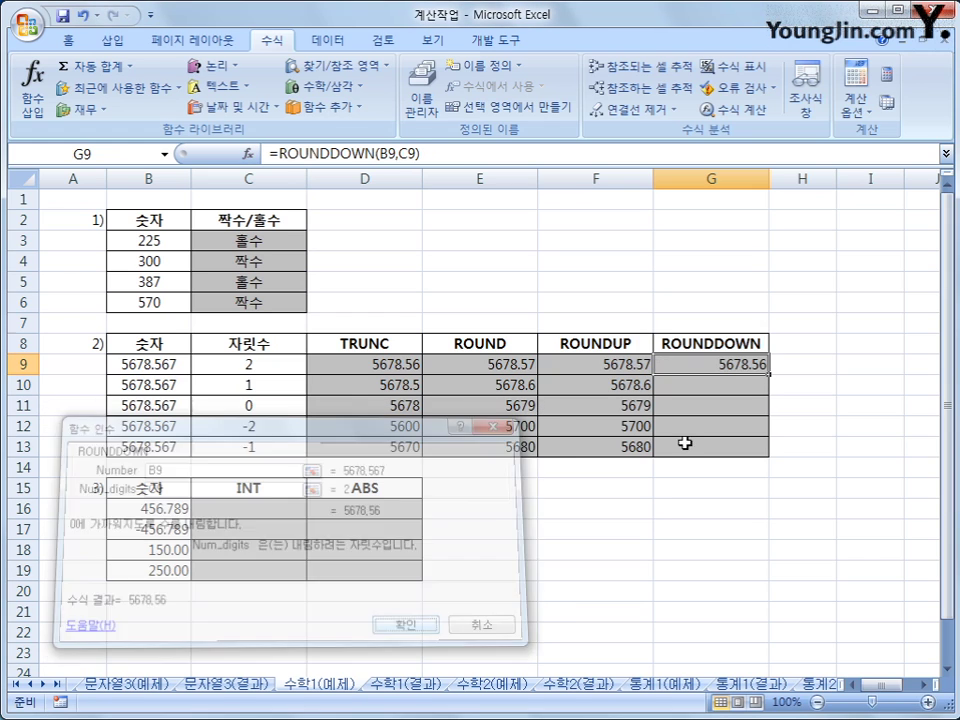
drag(767, 373, 765, 453)
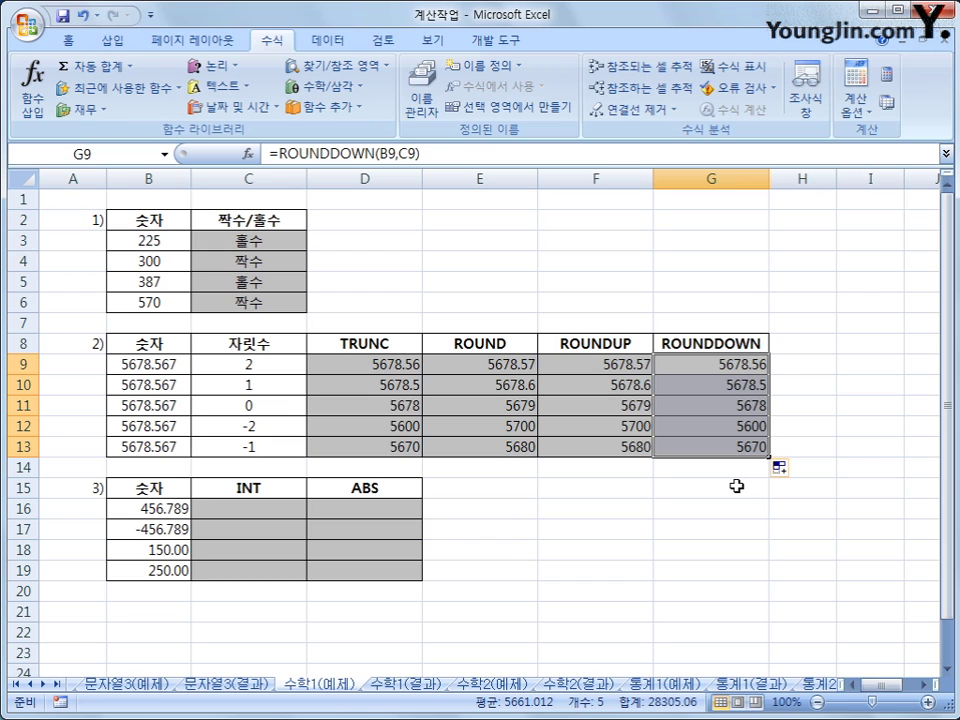
click(733, 363)
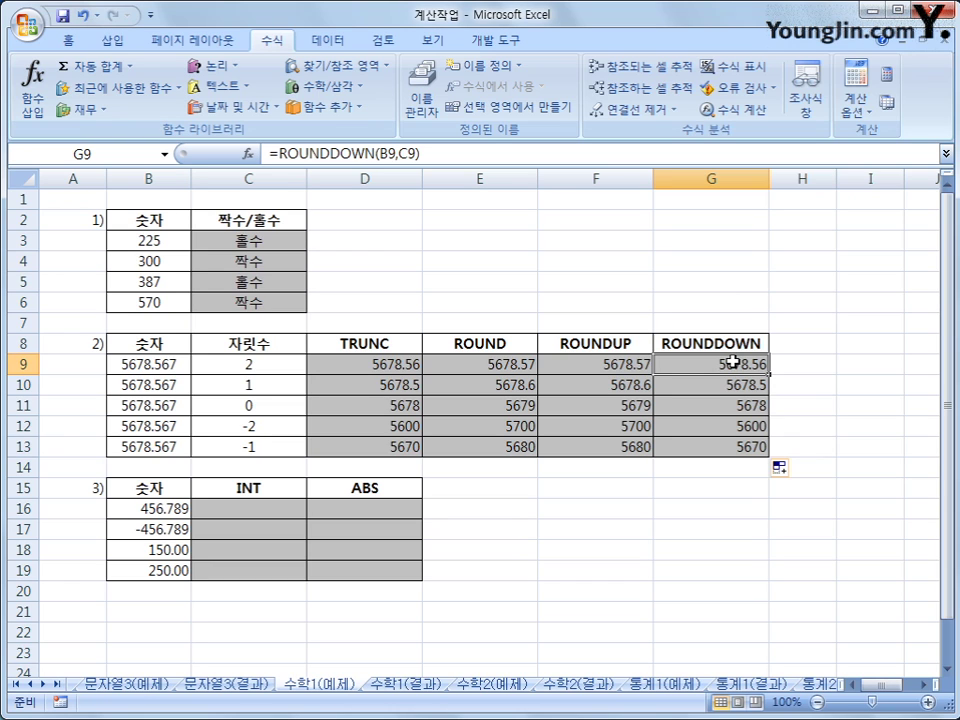
Insert the INT function in C16 with number B16, and fill the formula down to C19
click(257, 509)
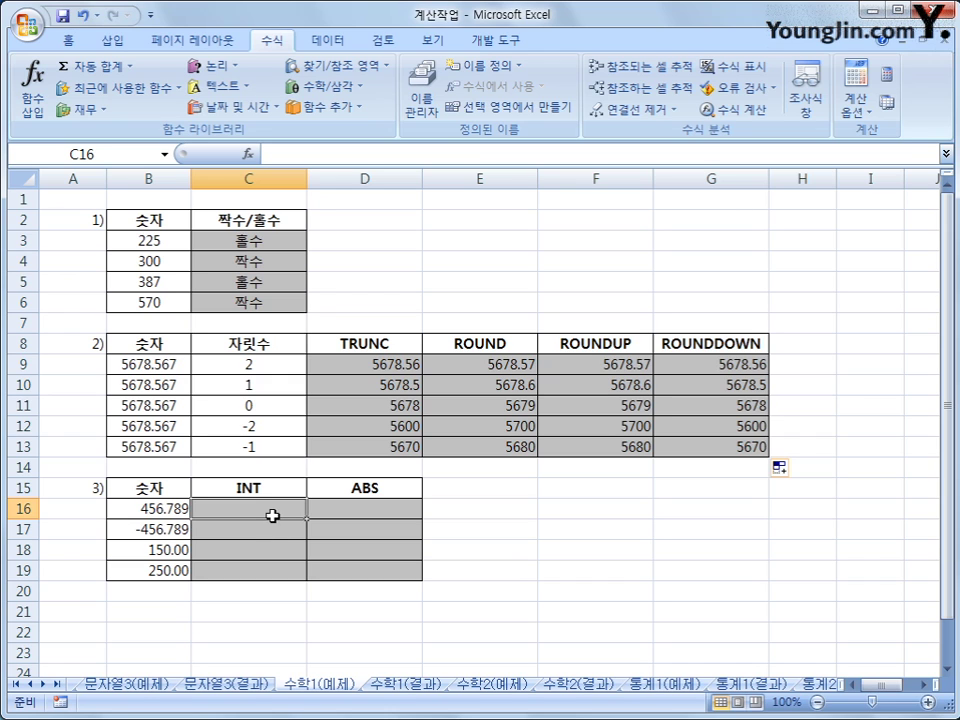
click(300, 88)
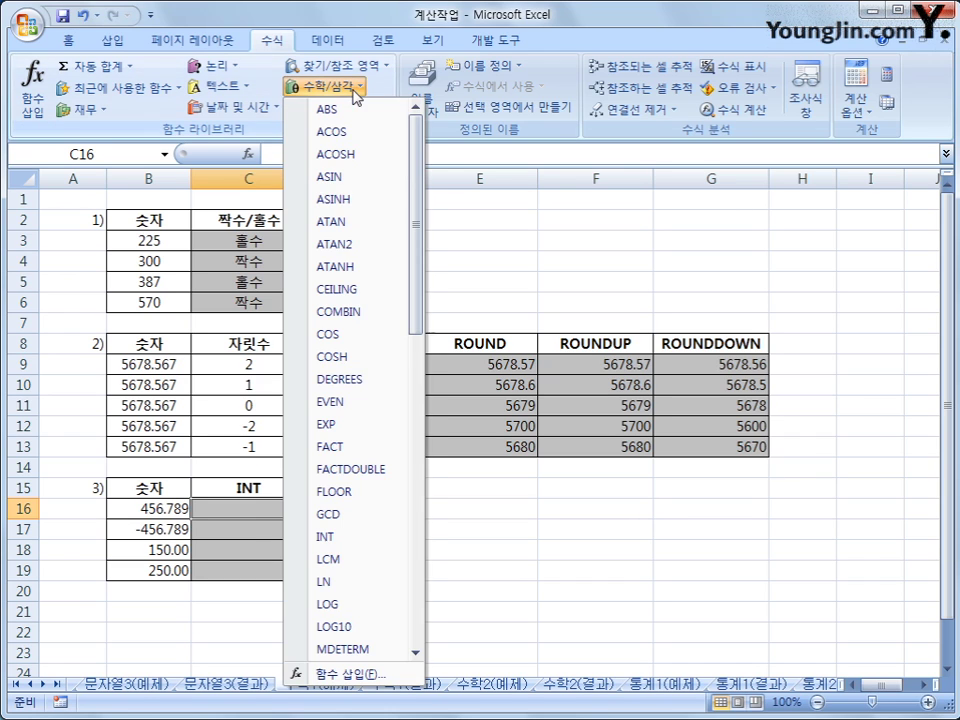
drag(420, 170, 422, 250)
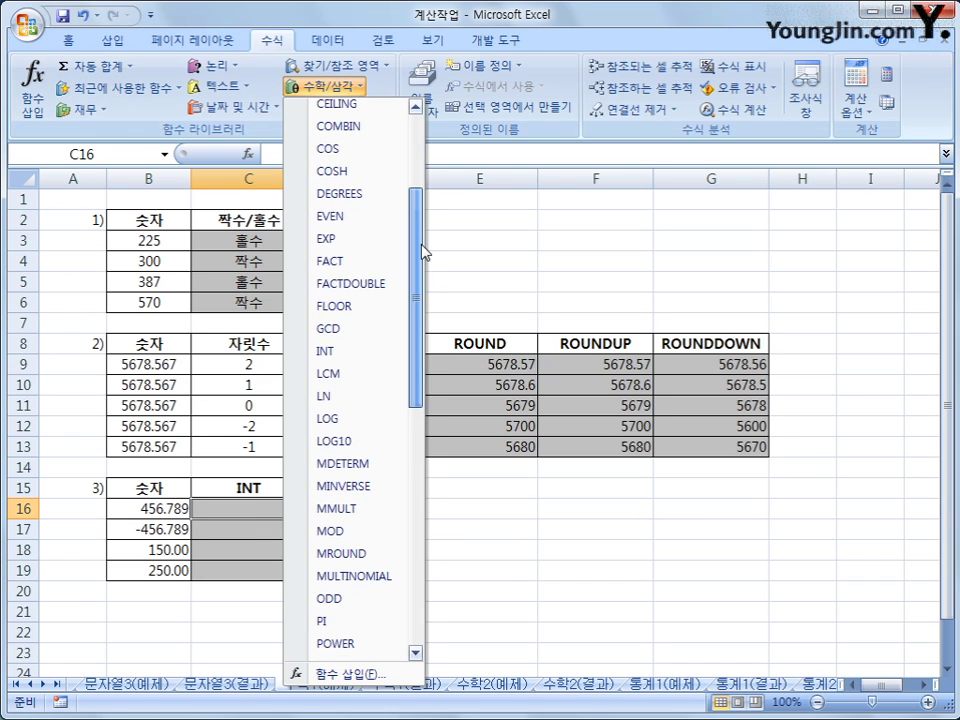
click(372, 358)
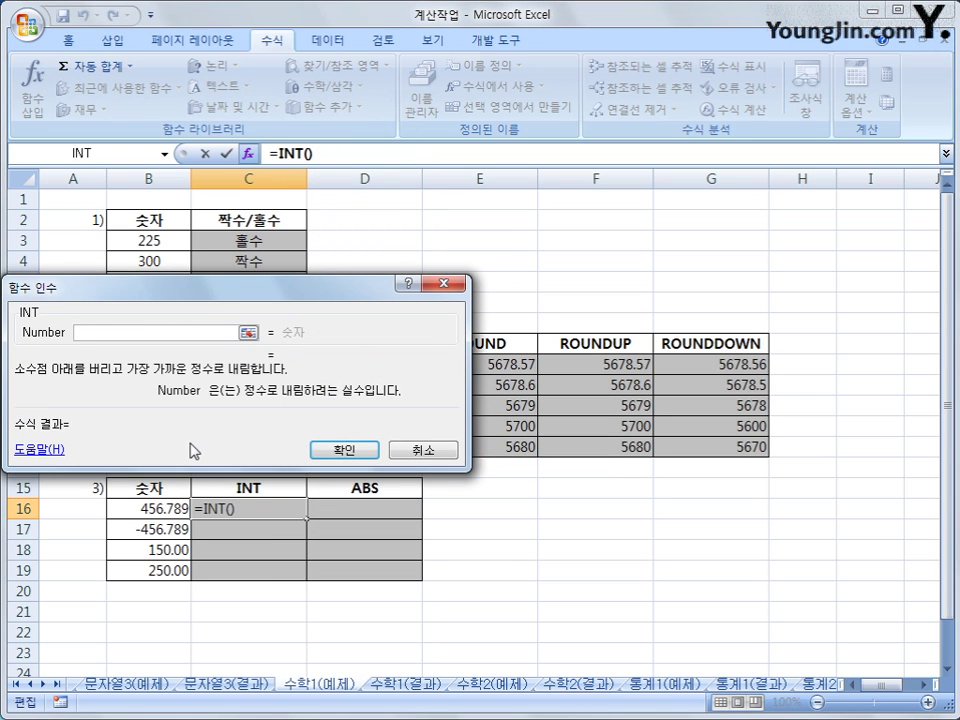
drag(191, 448, 247, 380)
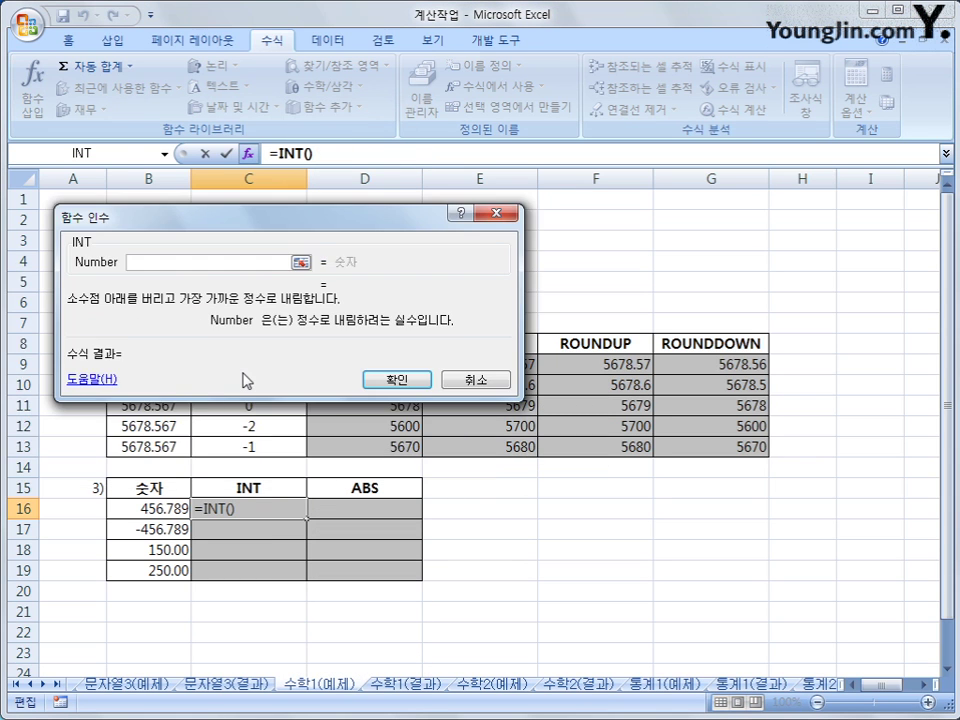
click(156, 510)
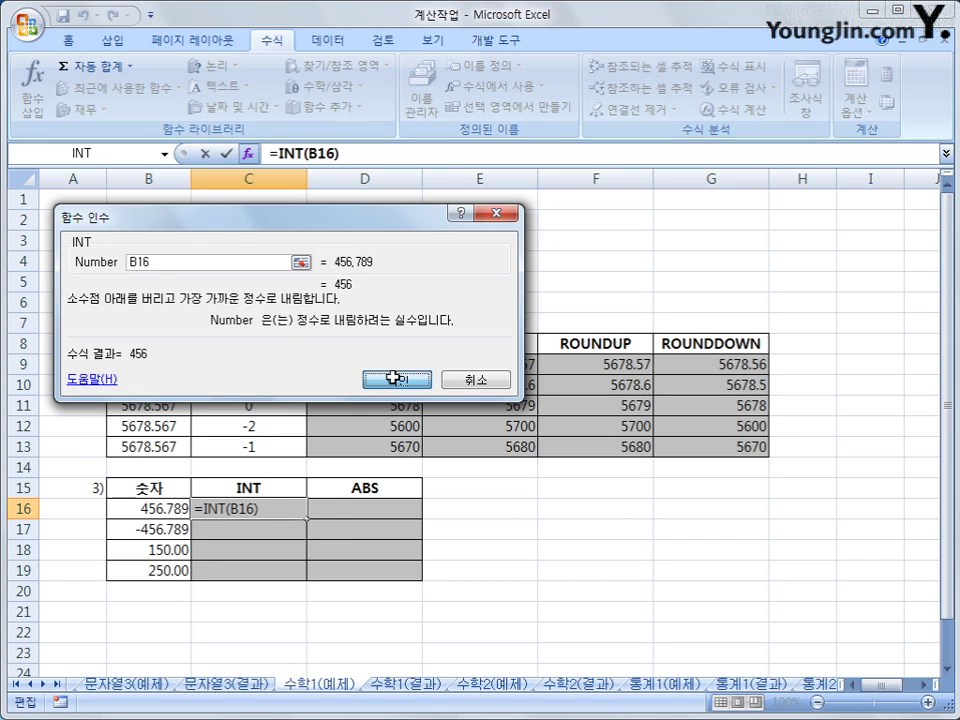
click(394, 378)
drag(310, 517, 312, 590)
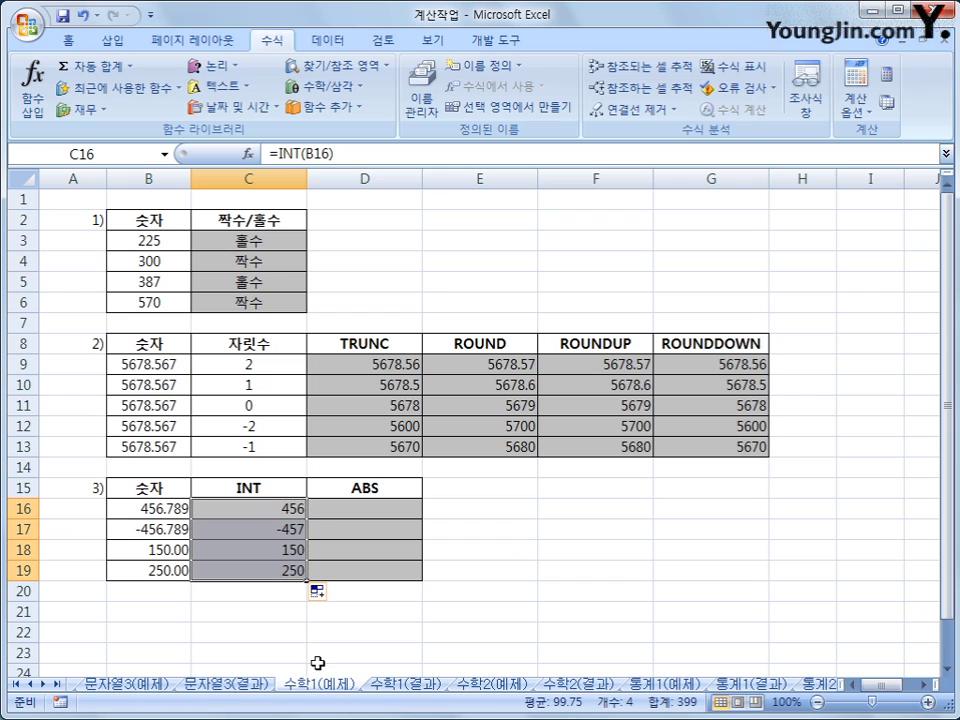
Insert the ABS function in D16 with number B16, and fill the formula down to D19
click(380, 503)
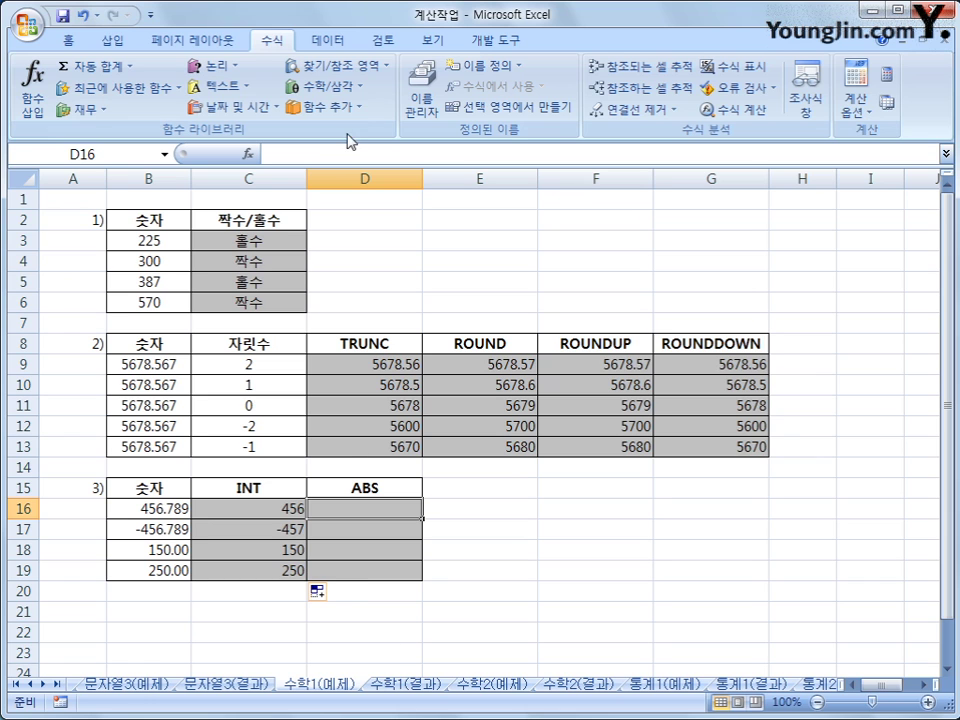
click(350, 88)
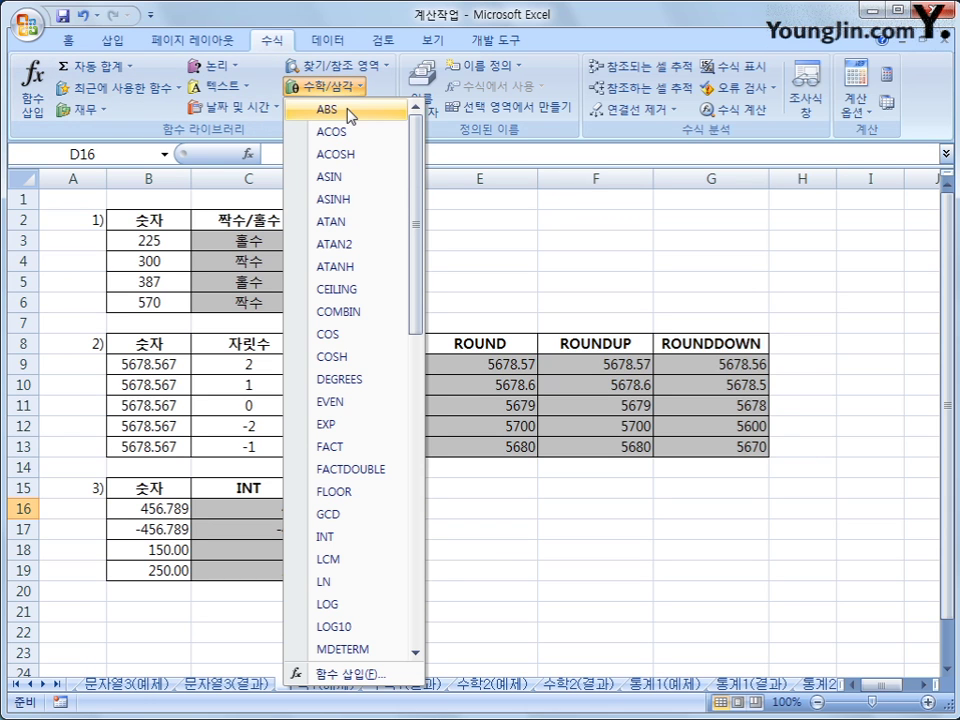
click(348, 110)
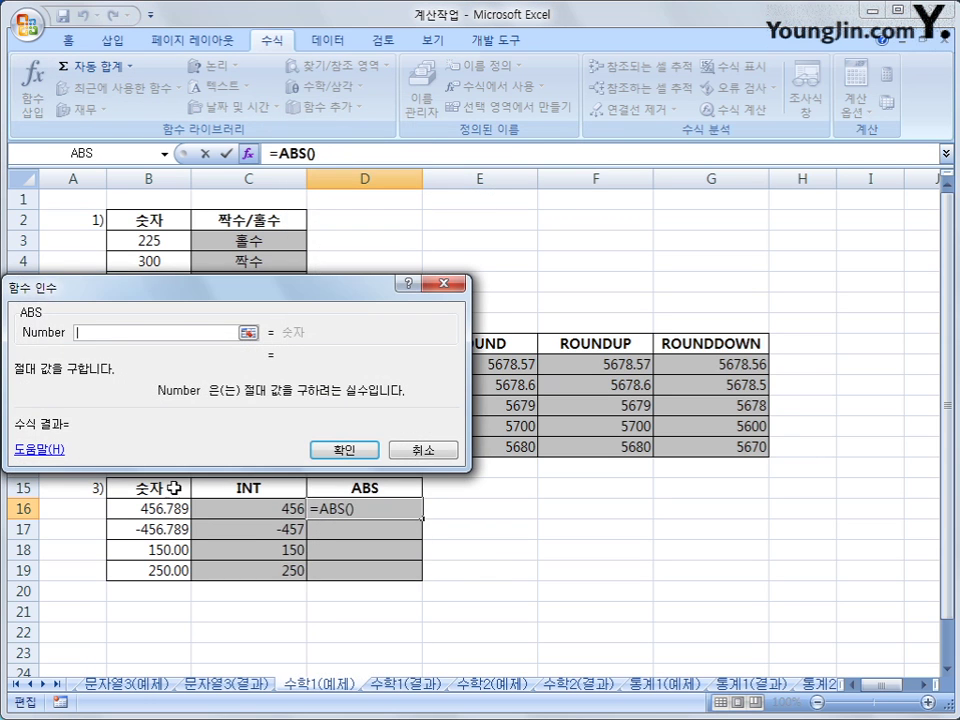
click(156, 512)
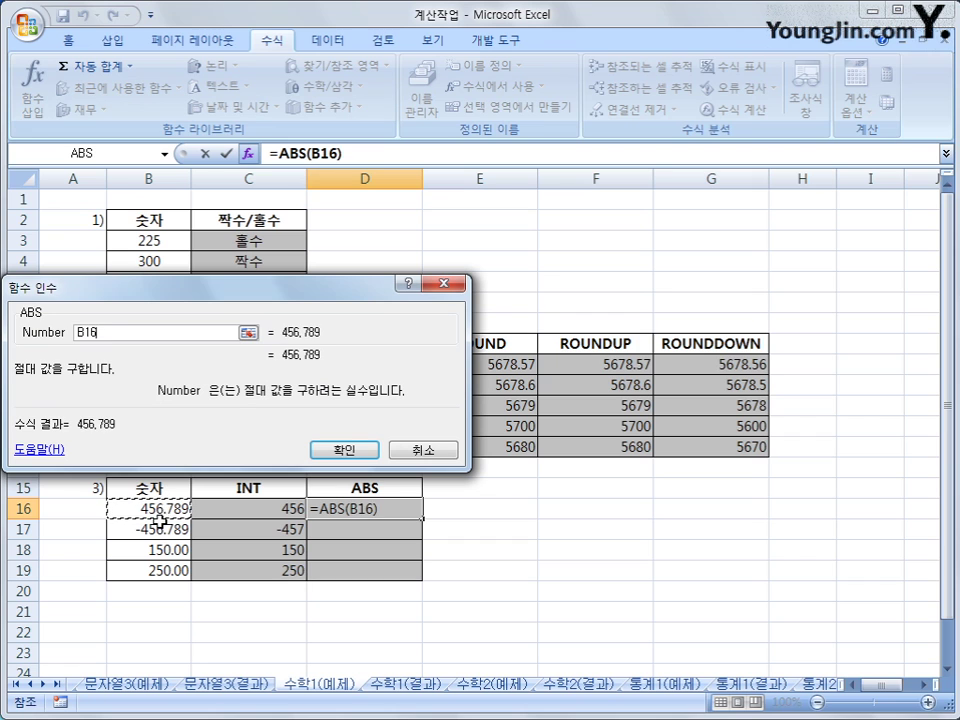
click(344, 450)
drag(422, 518, 427, 579)
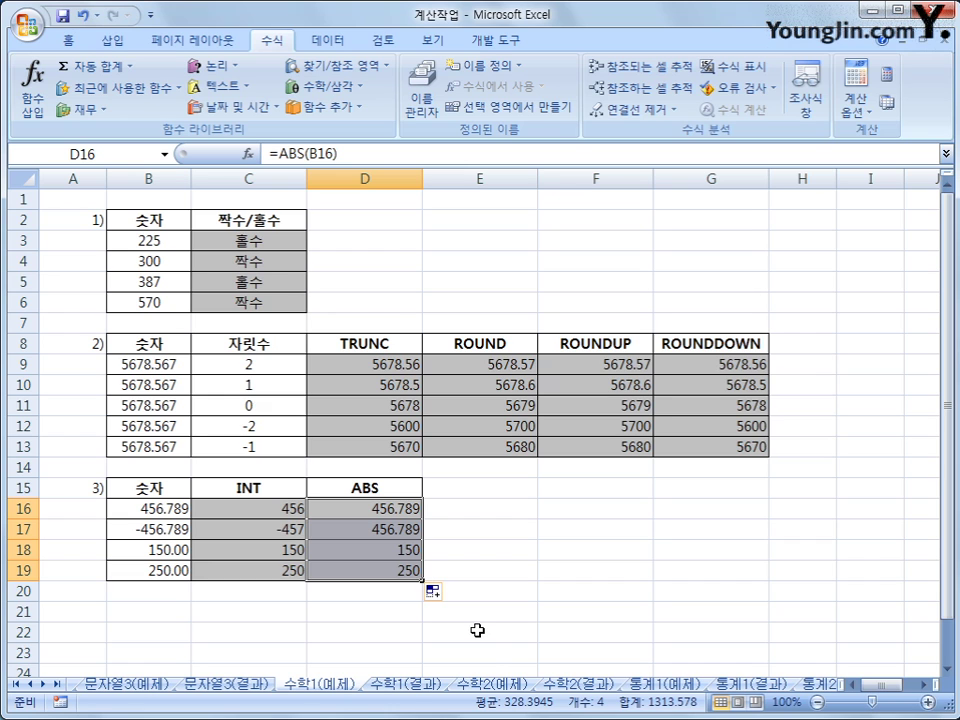
On the 수학2(예제) sheet, insert the SQRT function in D2 with number B2
click(490, 683)
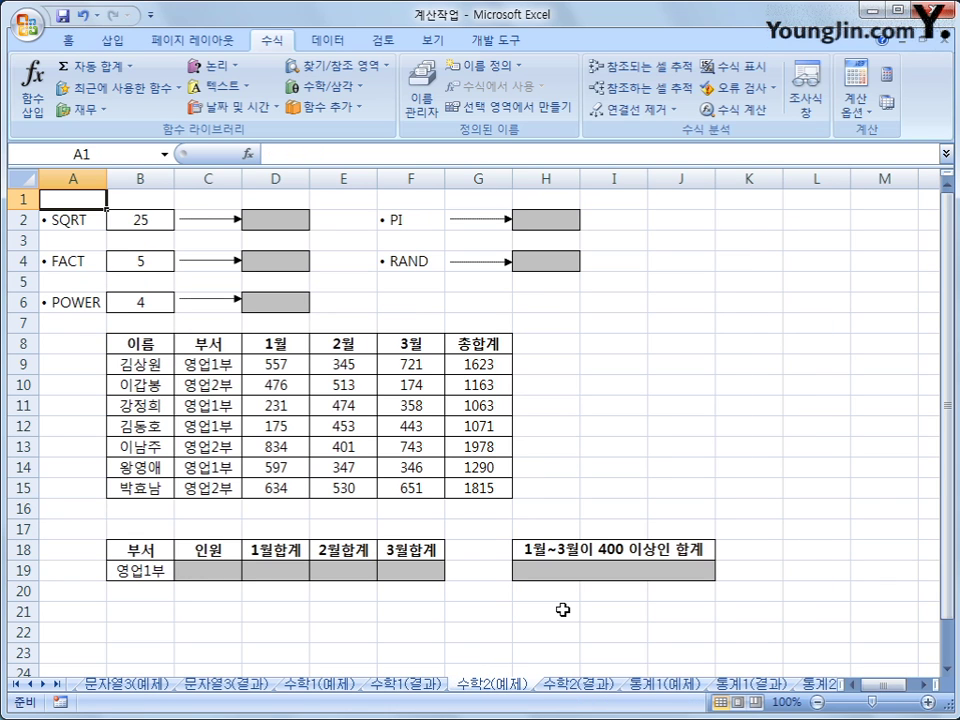
click(301, 220)
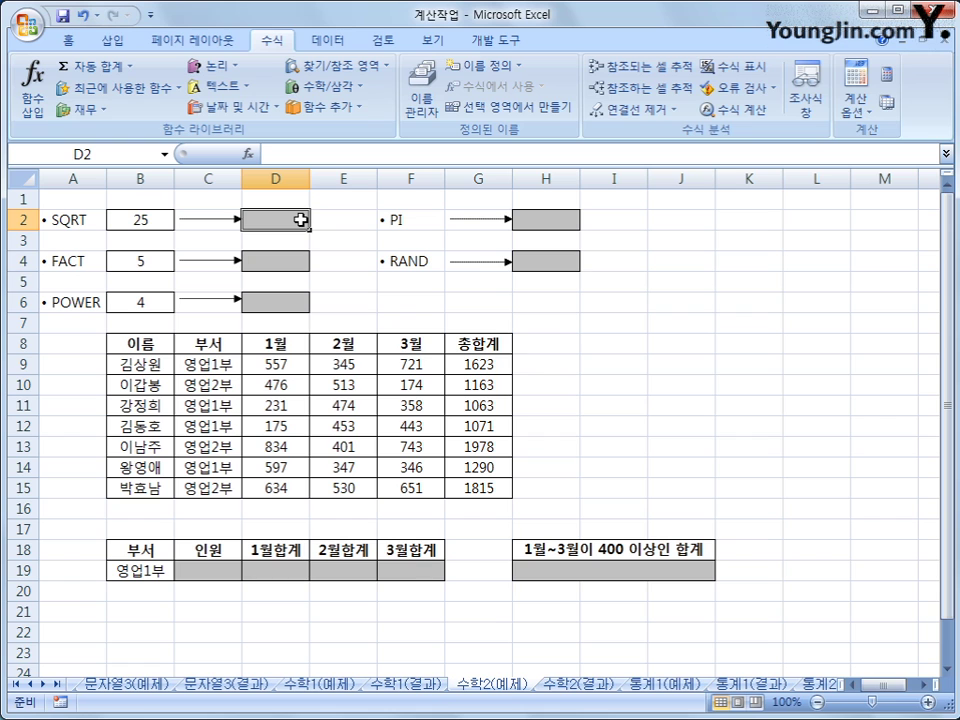
click(330, 86)
scroll(420, 277, down, 3)
scroll(420, 277, down, 6)
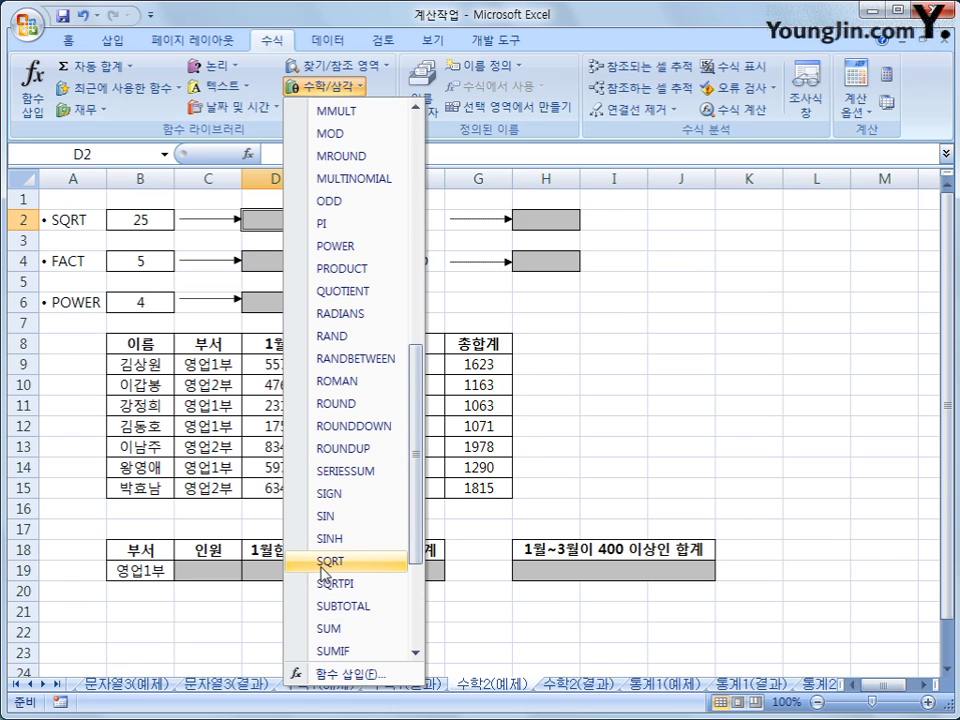
click(325, 562)
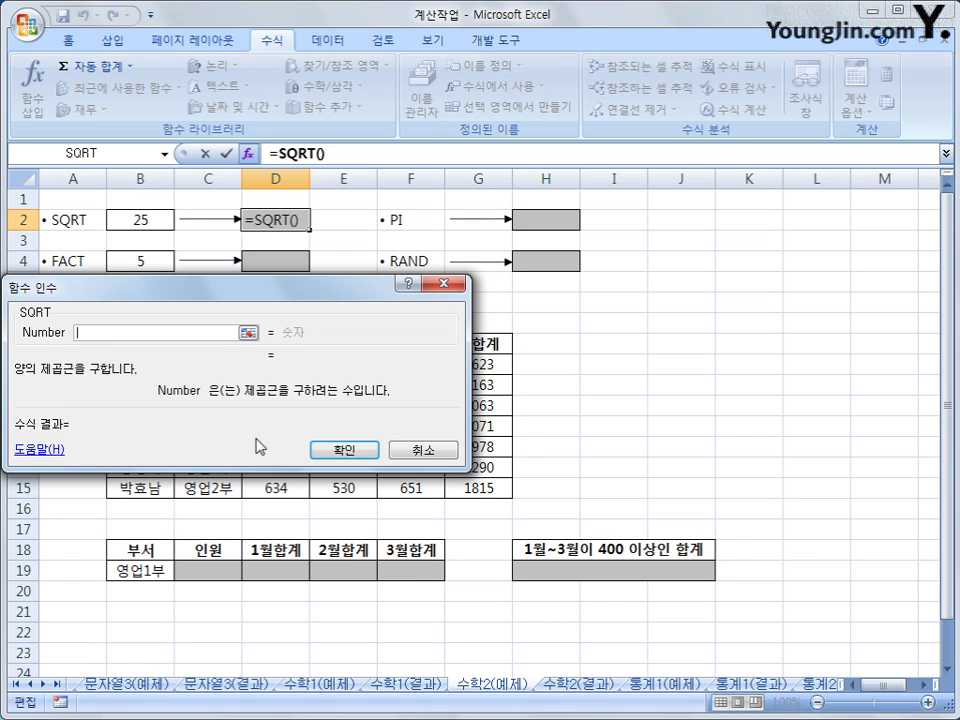
click(161, 221)
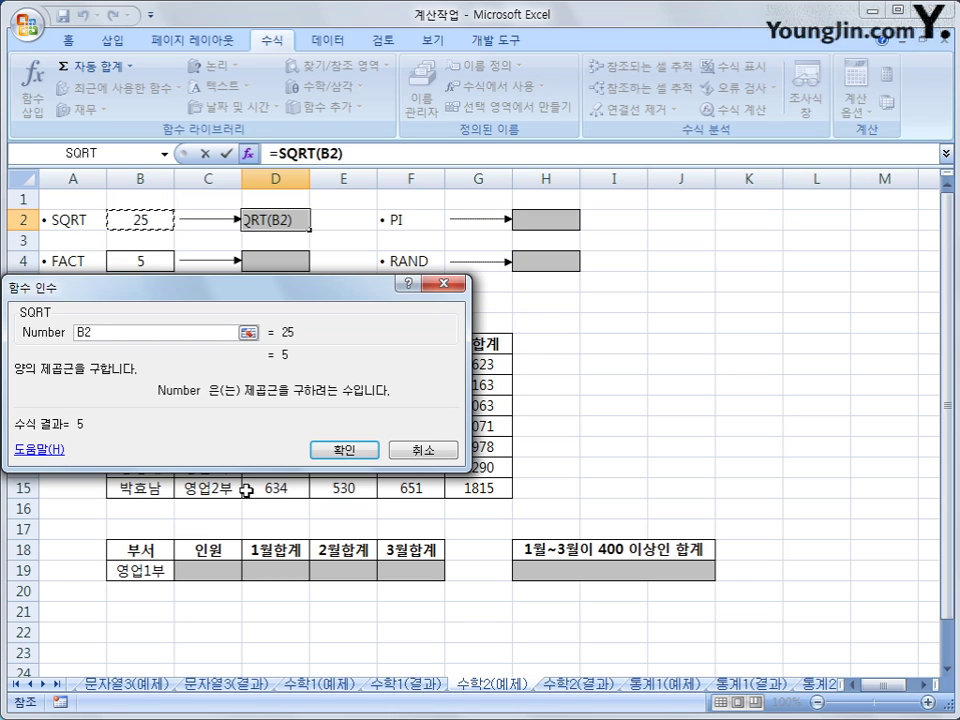
click(334, 452)
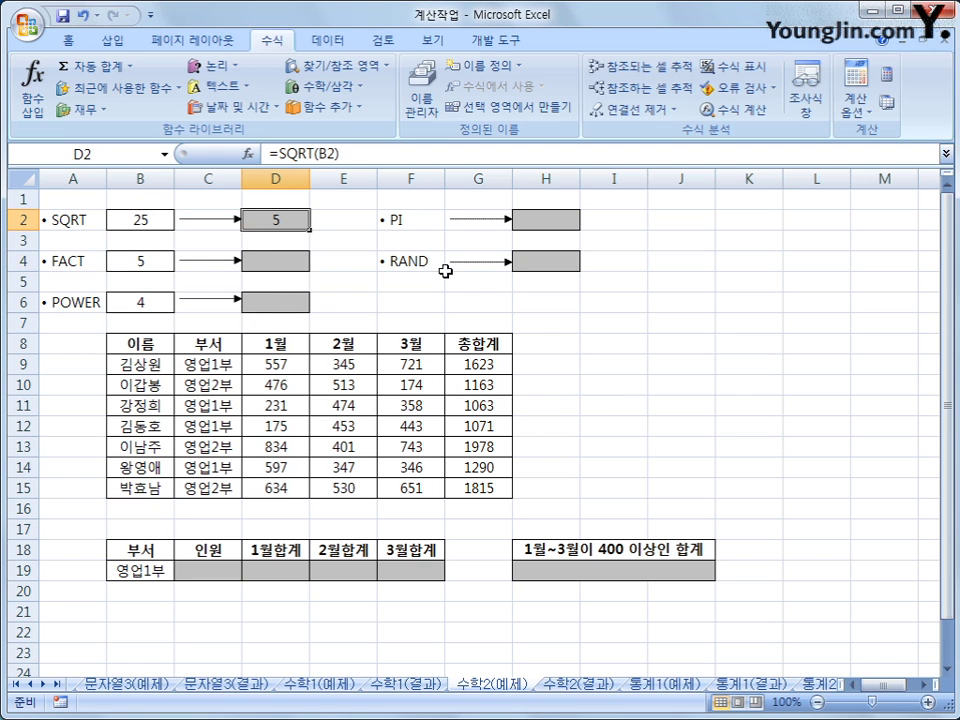
Insert the PI function in H2
click(562, 222)
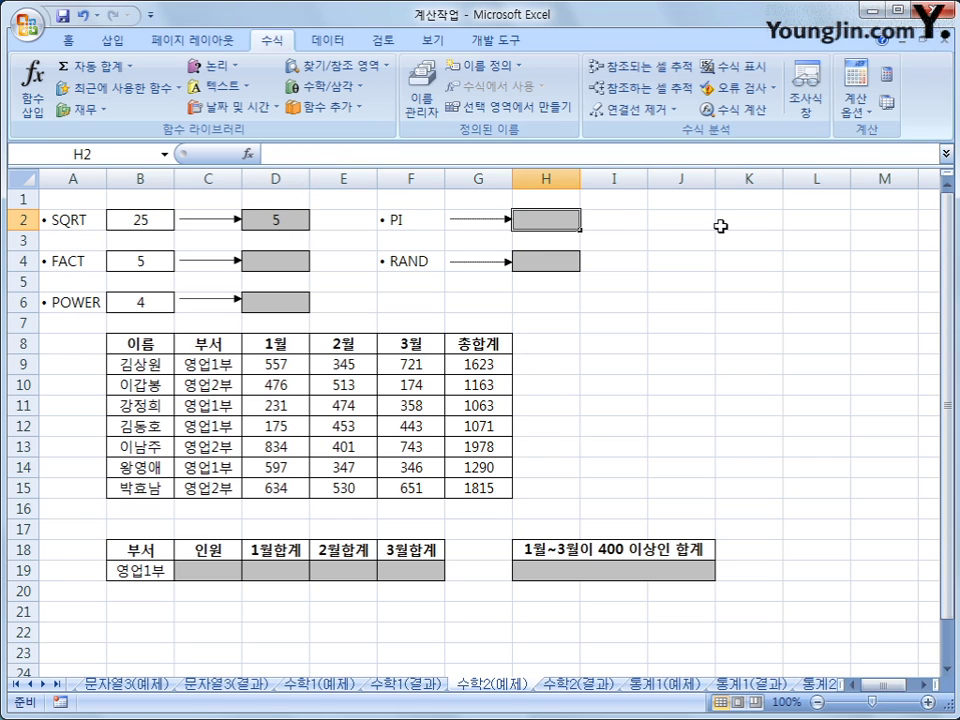
click(322, 86)
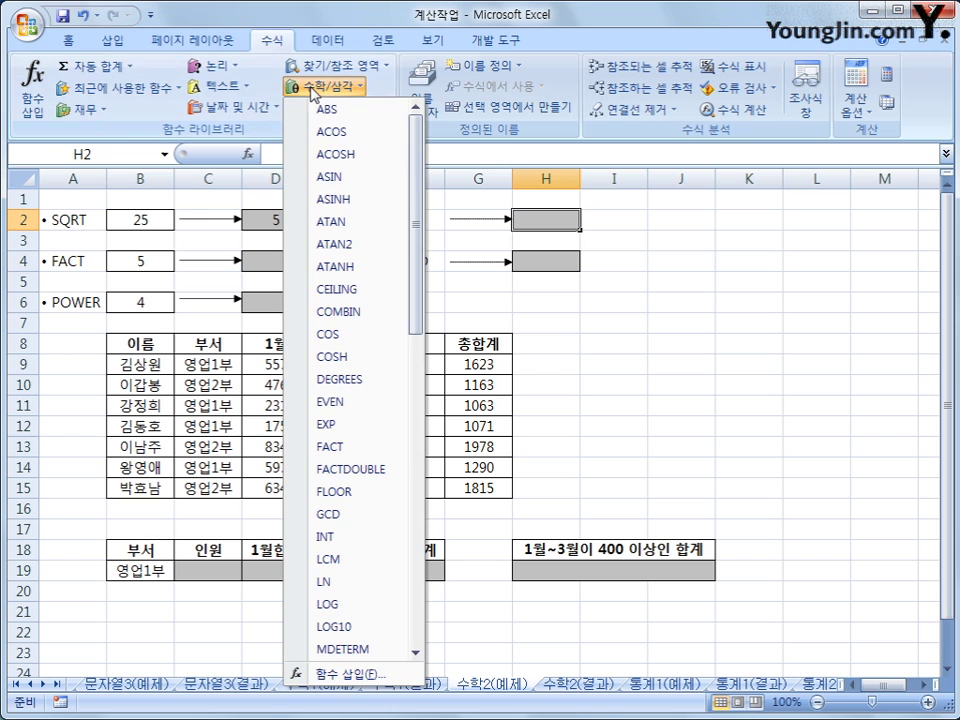
scroll(419, 260, down, 7)
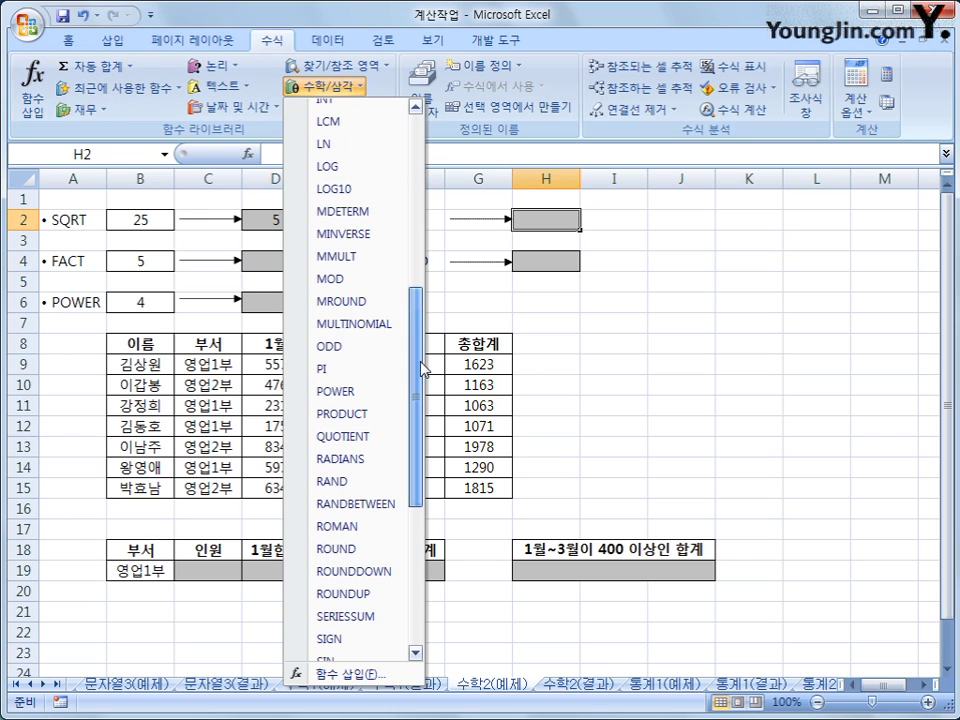
click(378, 370)
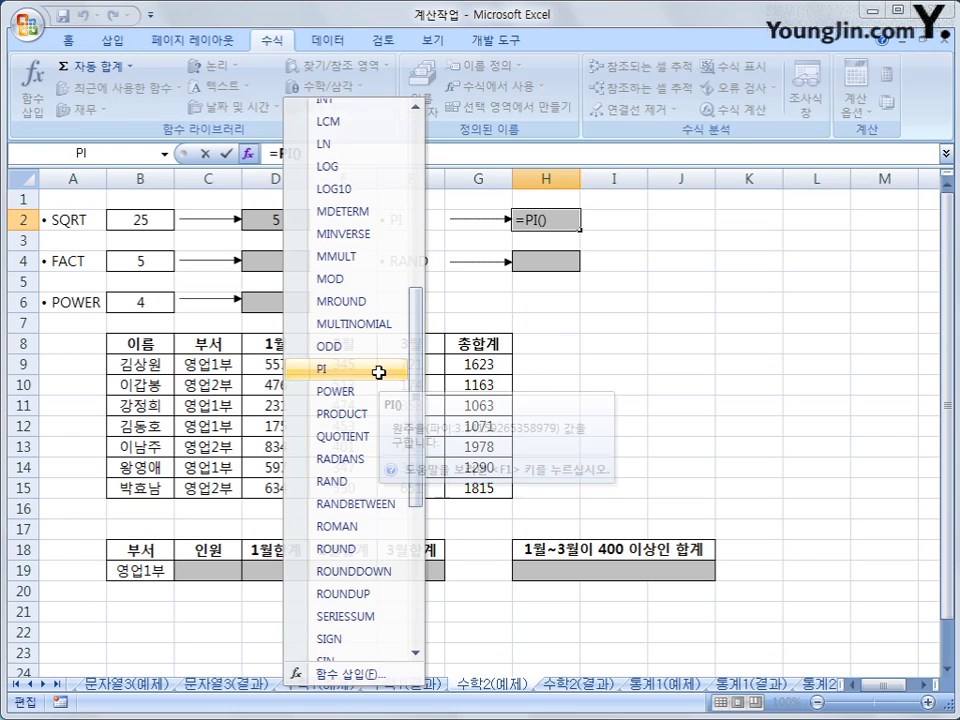
drag(146, 321, 370, 321)
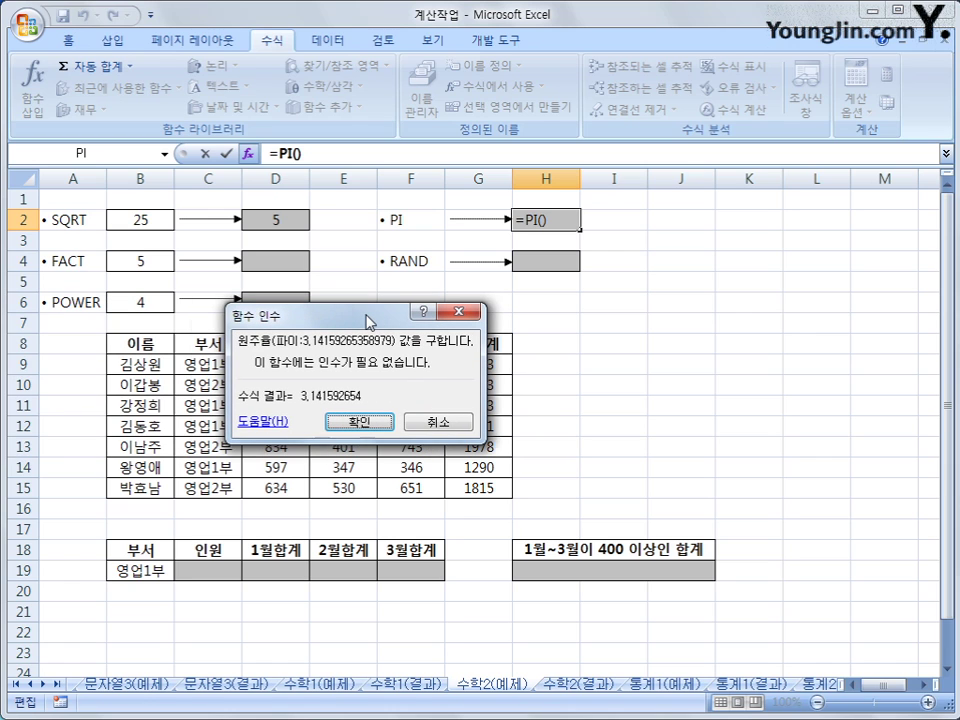
click(362, 423)
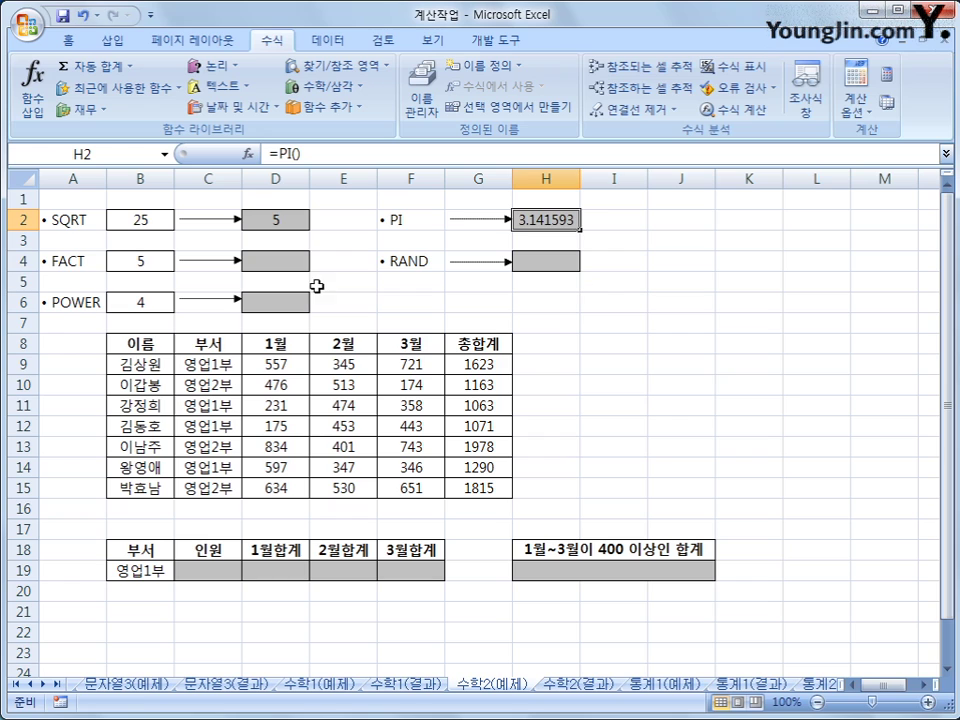
Insert the FACT function in D4 with number B4
click(263, 261)
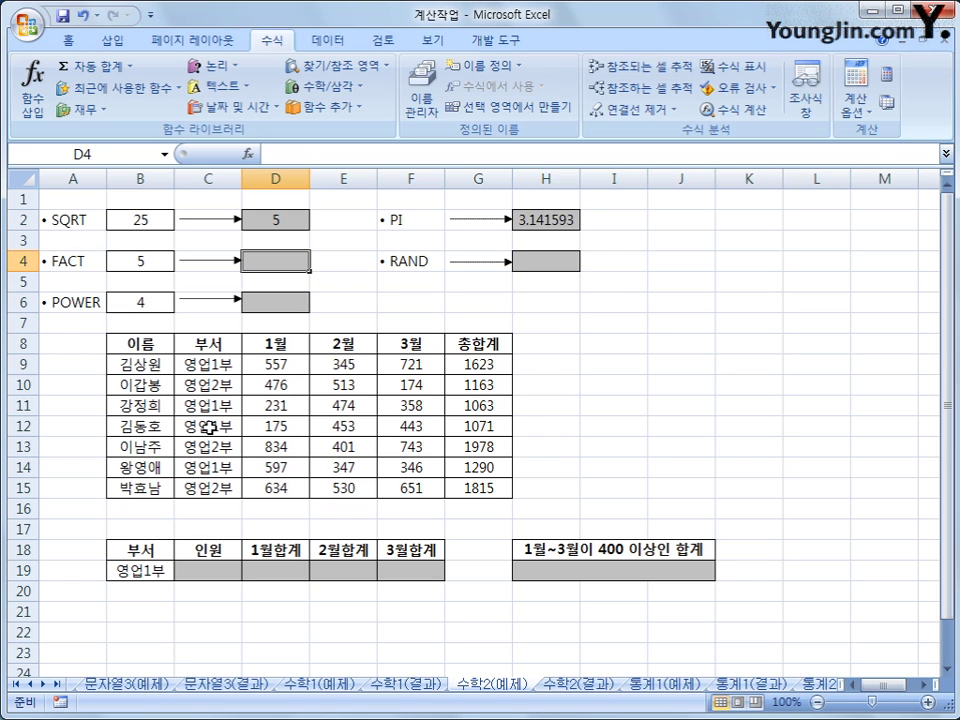
click(346, 92)
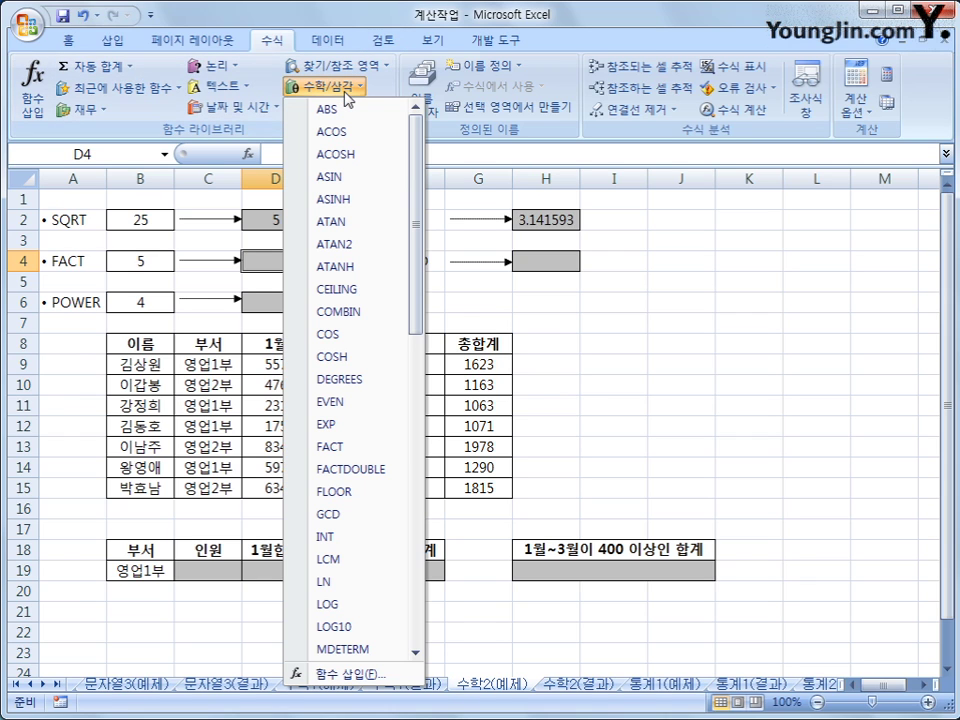
click(363, 452)
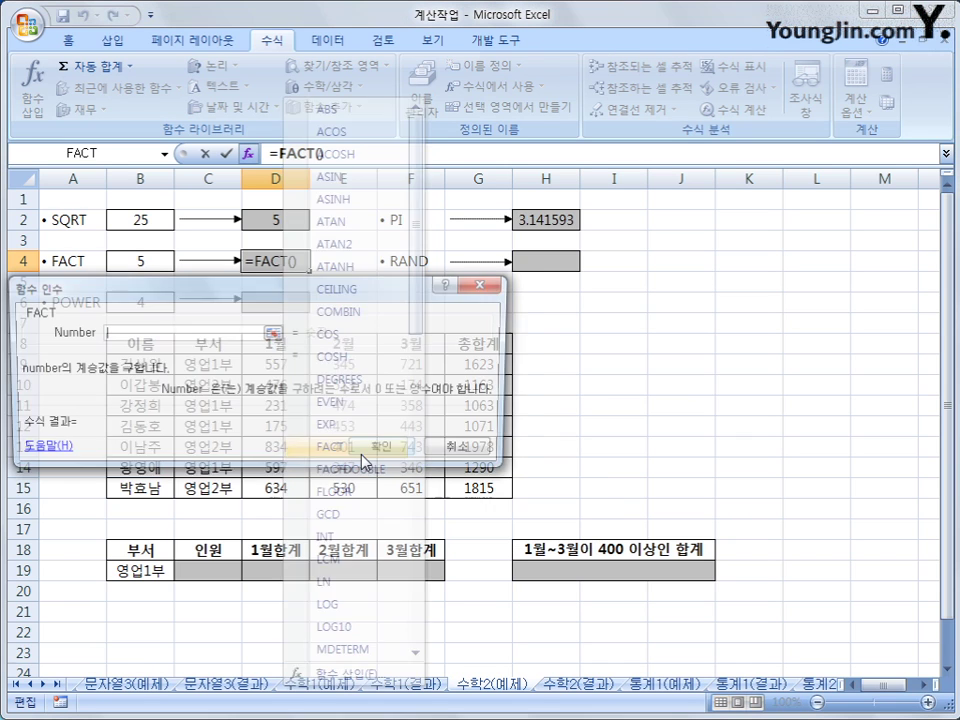
click(150, 260)
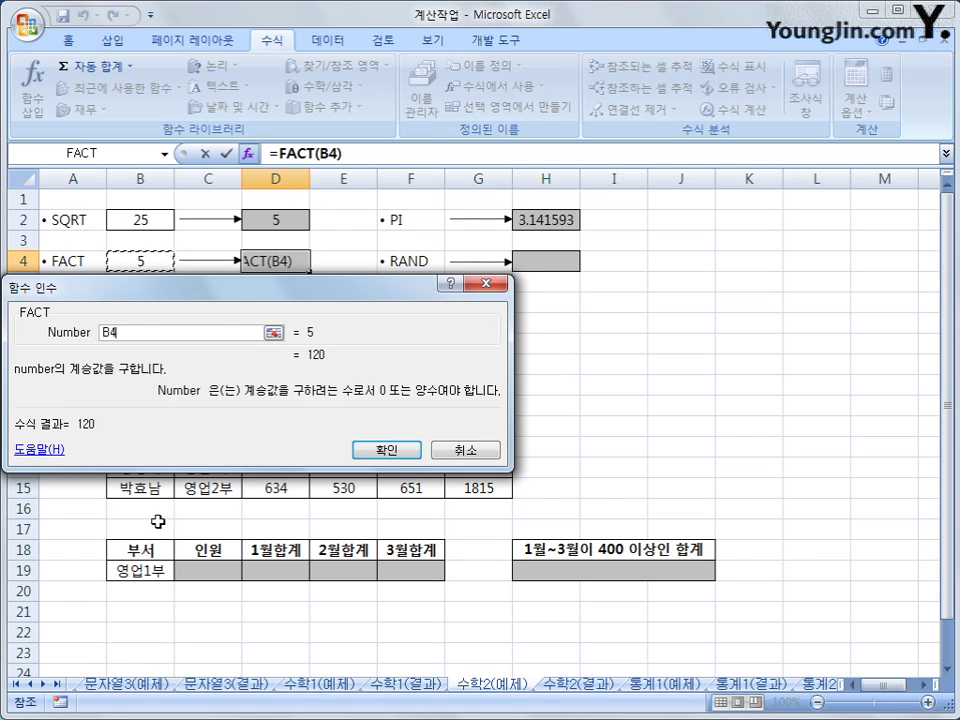
drag(197, 296, 245, 344)
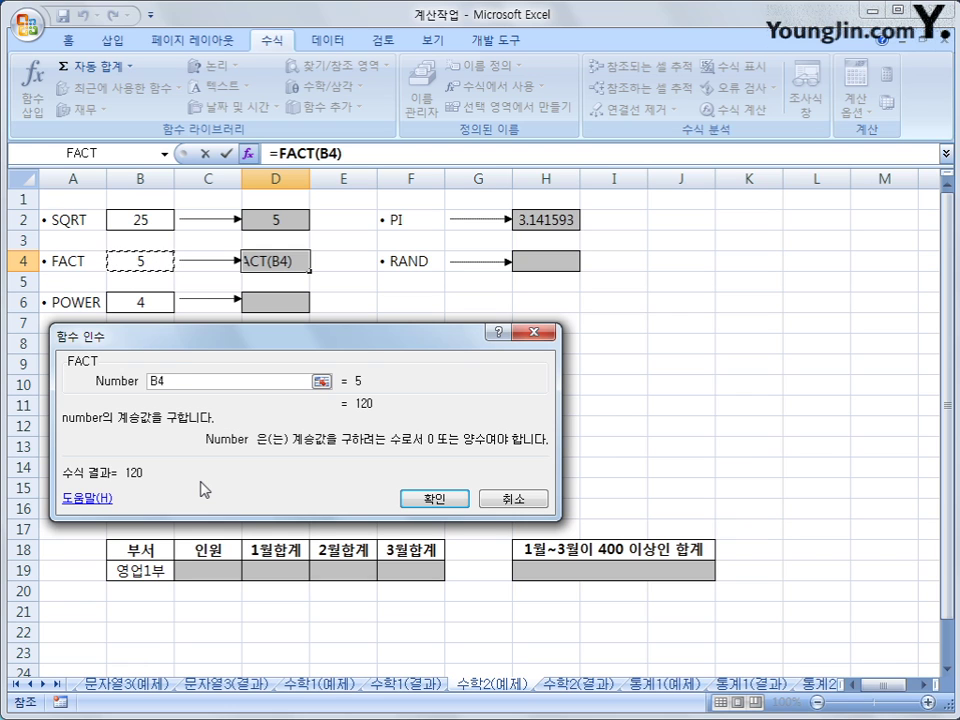
click(432, 499)
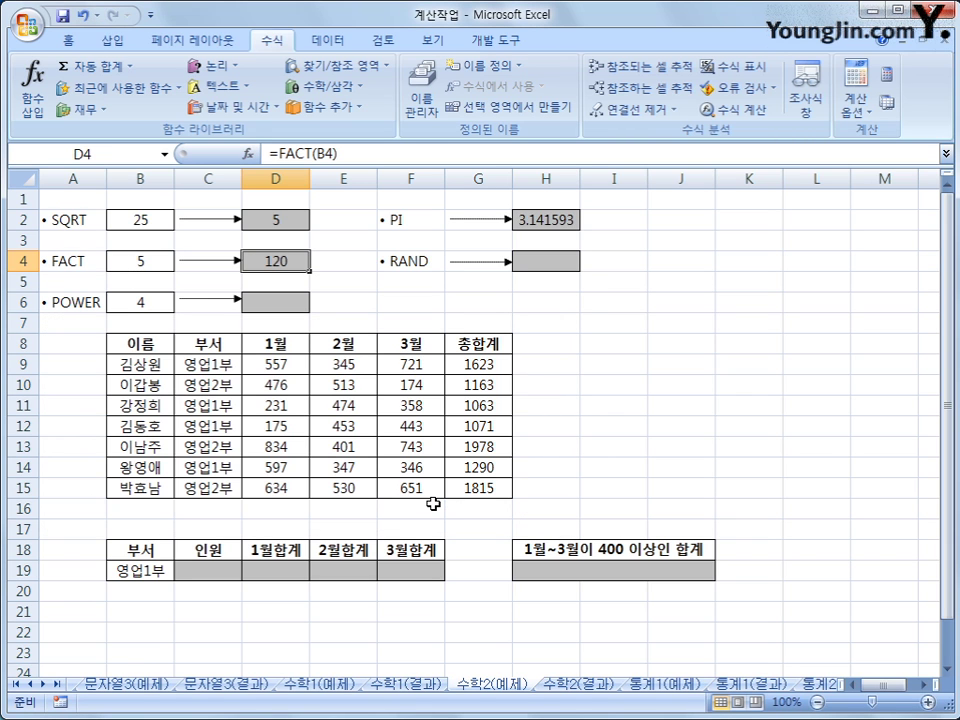
Insert the RAND function in H4
click(560, 264)
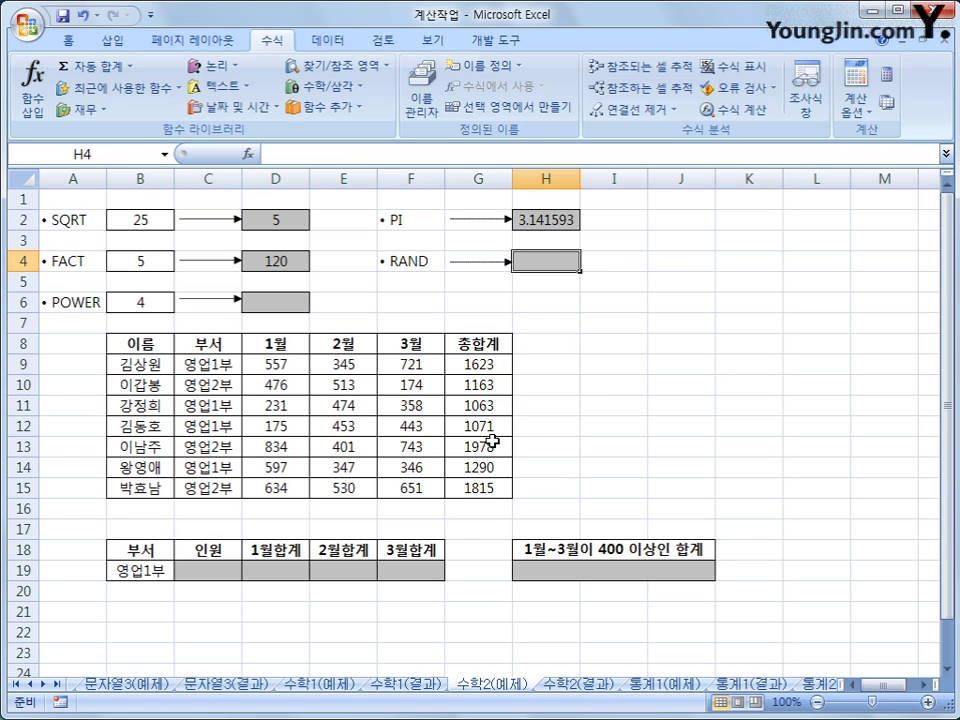
click(326, 87)
drag(415, 183, 417, 310)
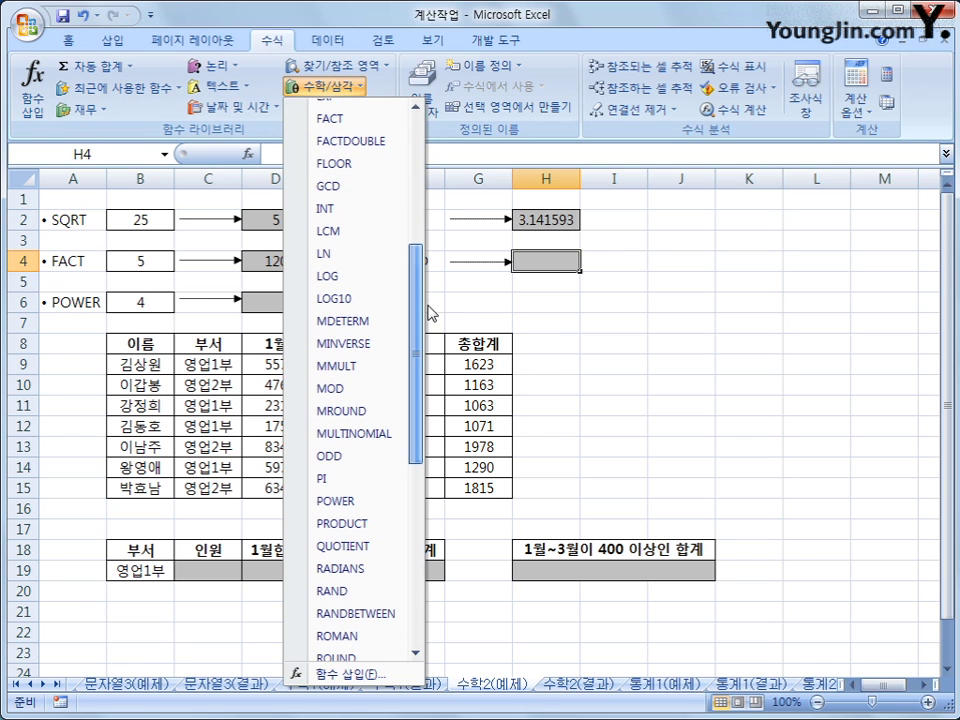
click(329, 592)
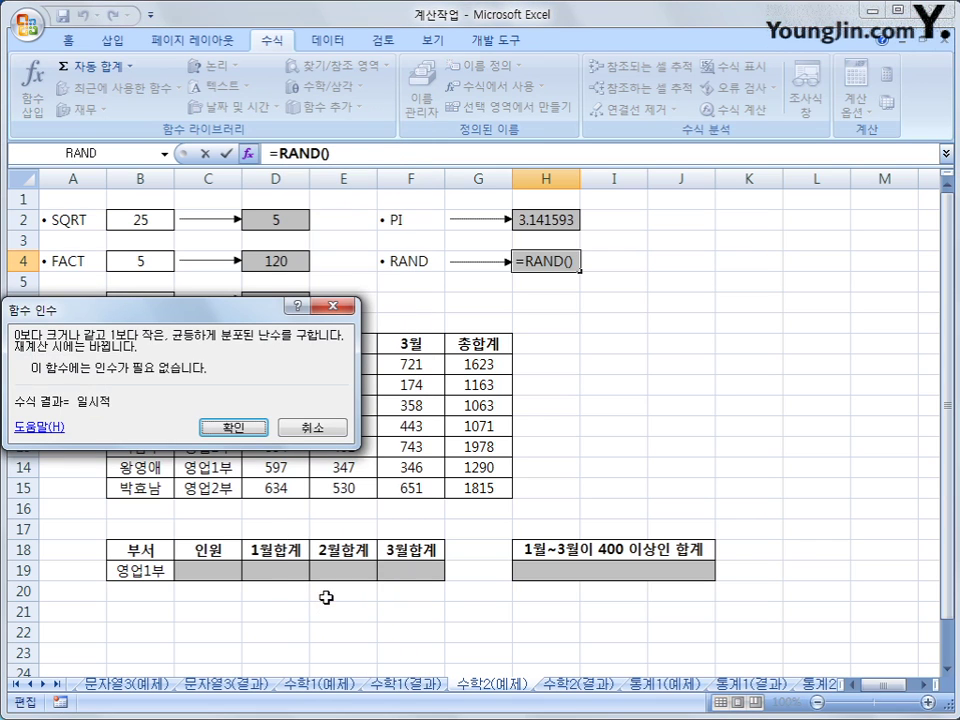
click(256, 431)
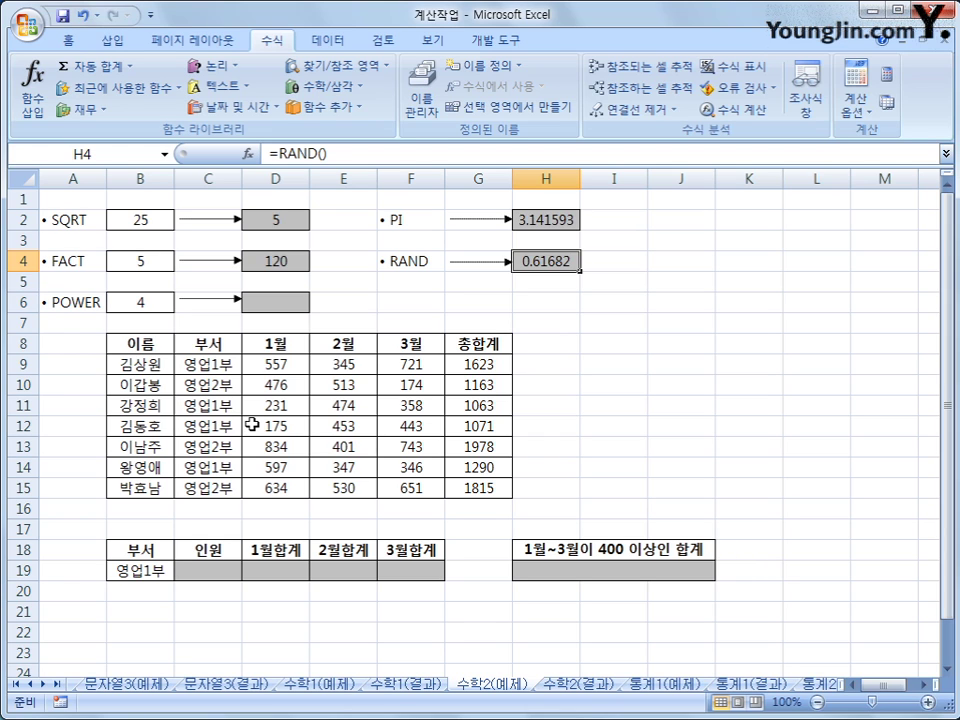
Insert the POWER function in D6 with number B6 and power 3
click(274, 302)
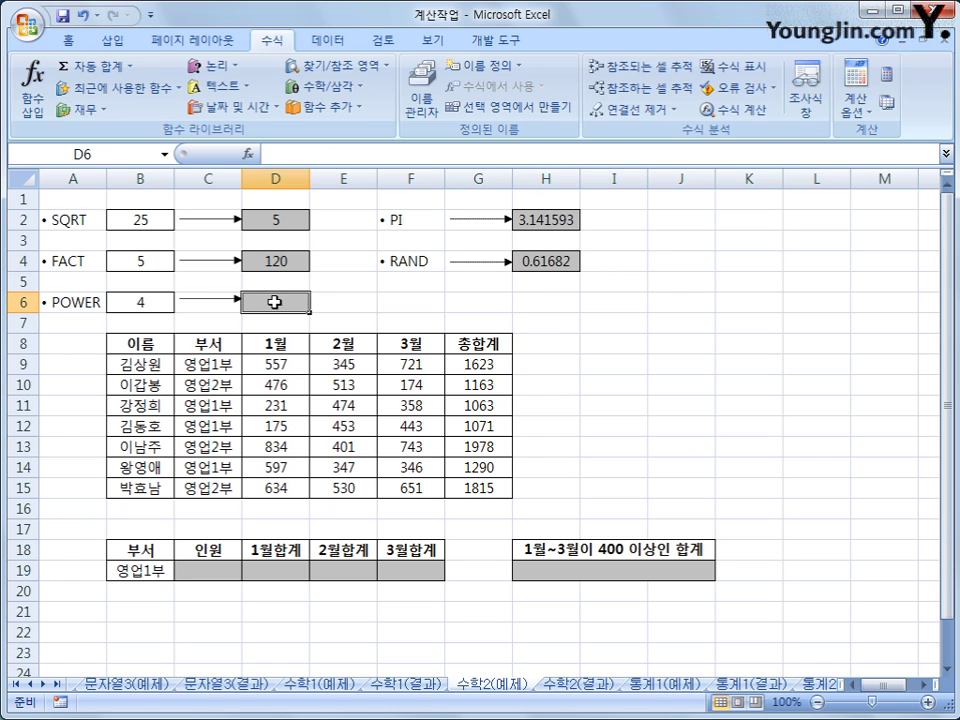
click(325, 86)
drag(415, 207, 418, 386)
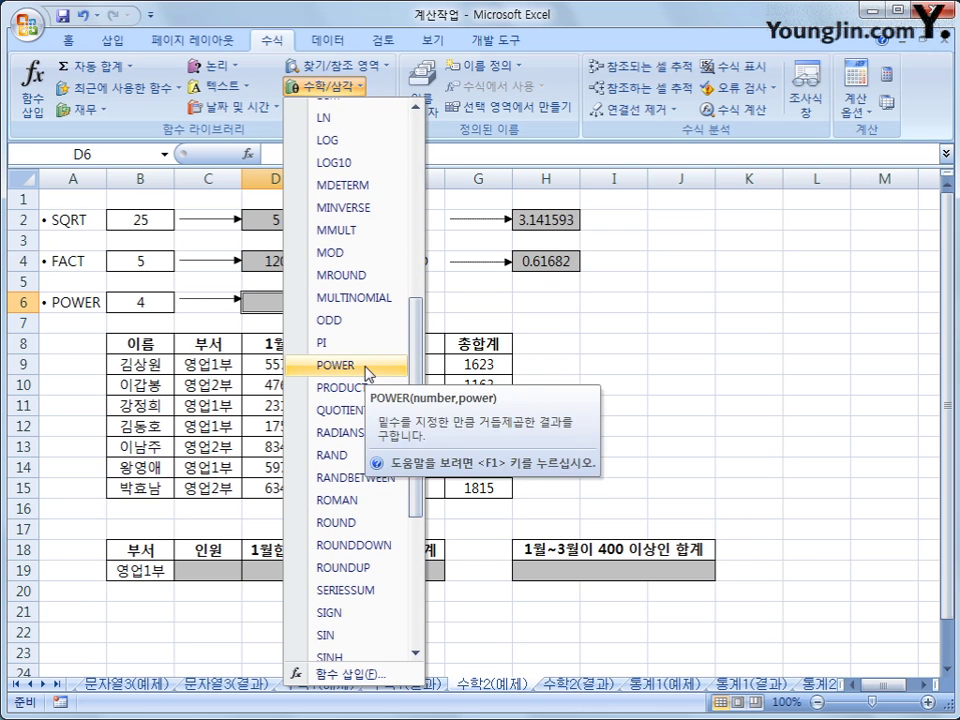
click(367, 372)
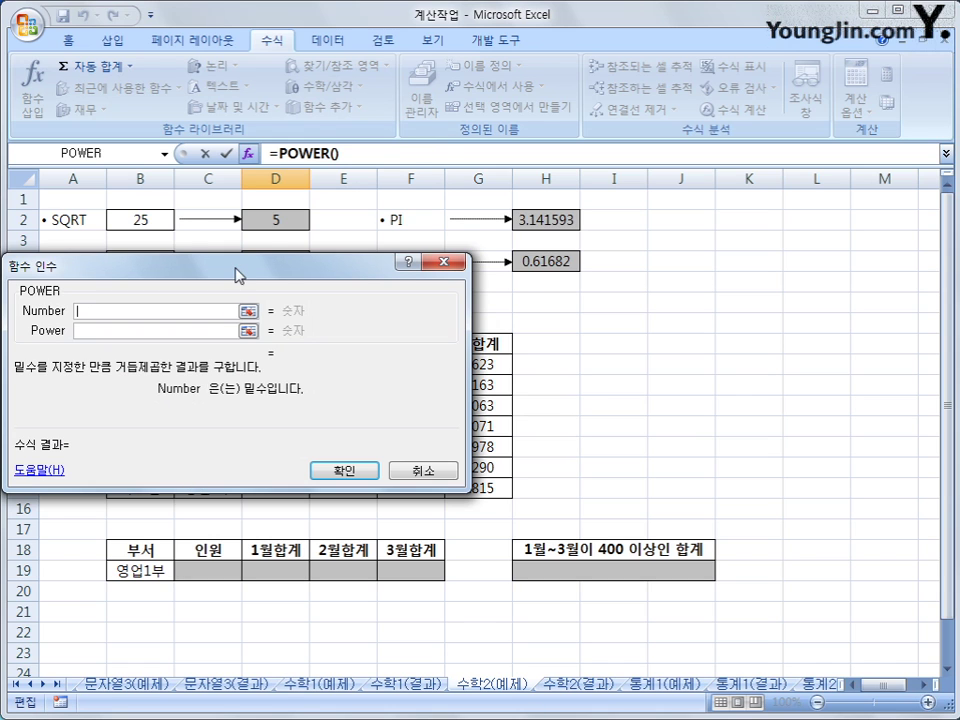
drag(236, 274, 311, 370)
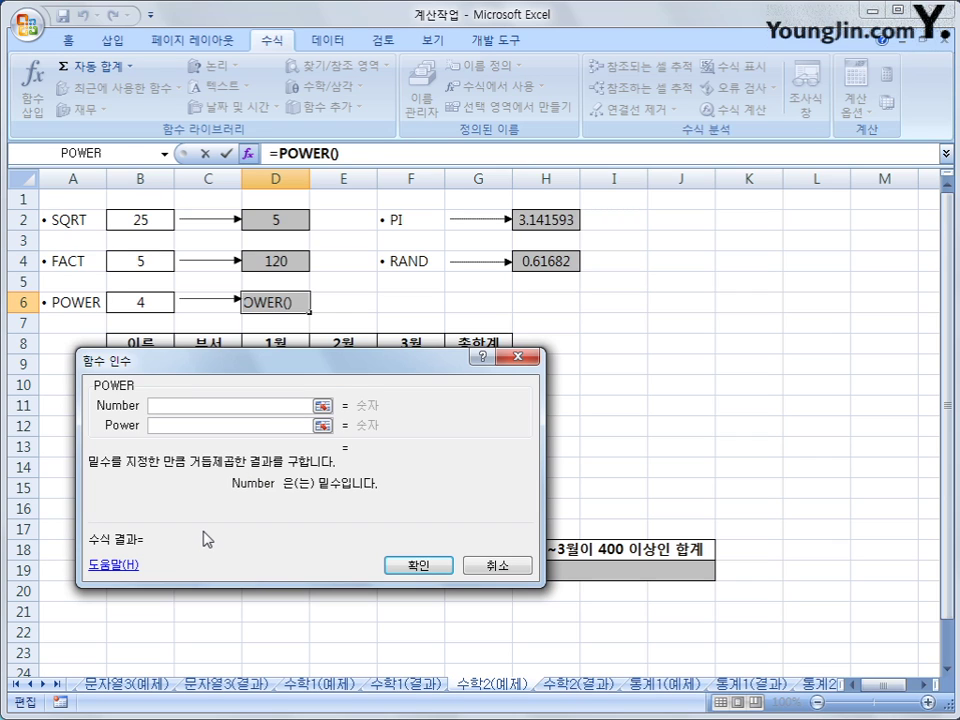
click(133, 302)
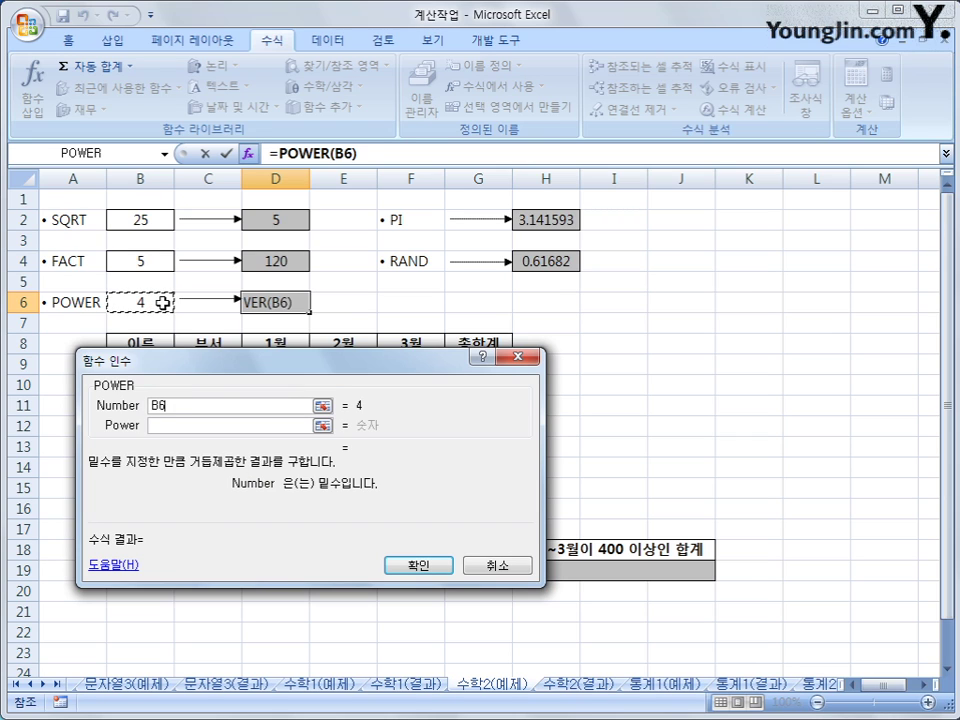
click(184, 425)
text(3)
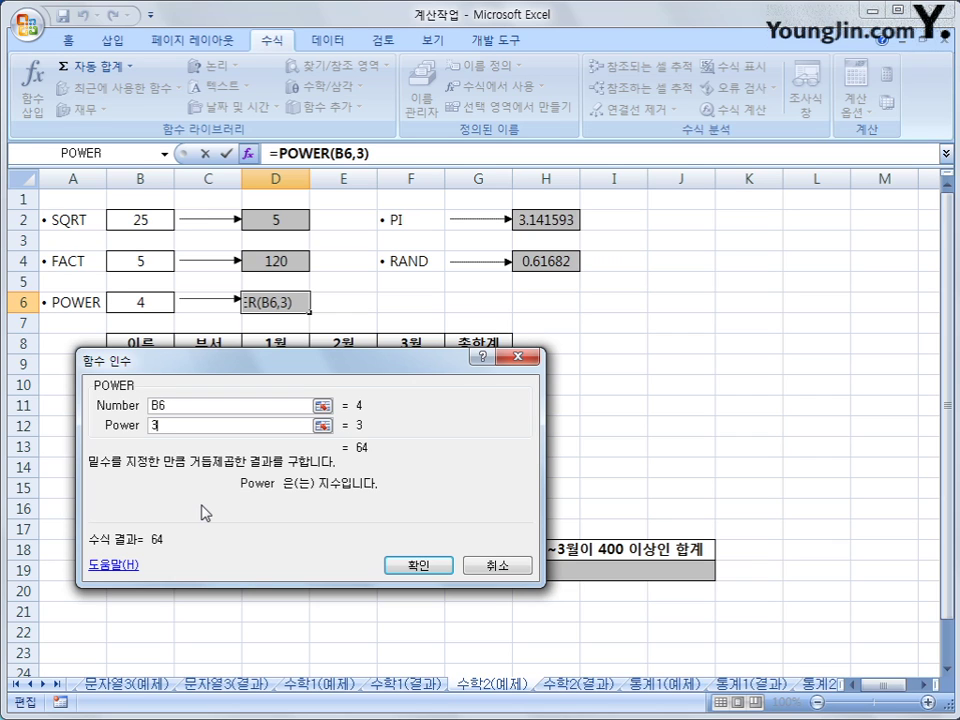
click(392, 566)
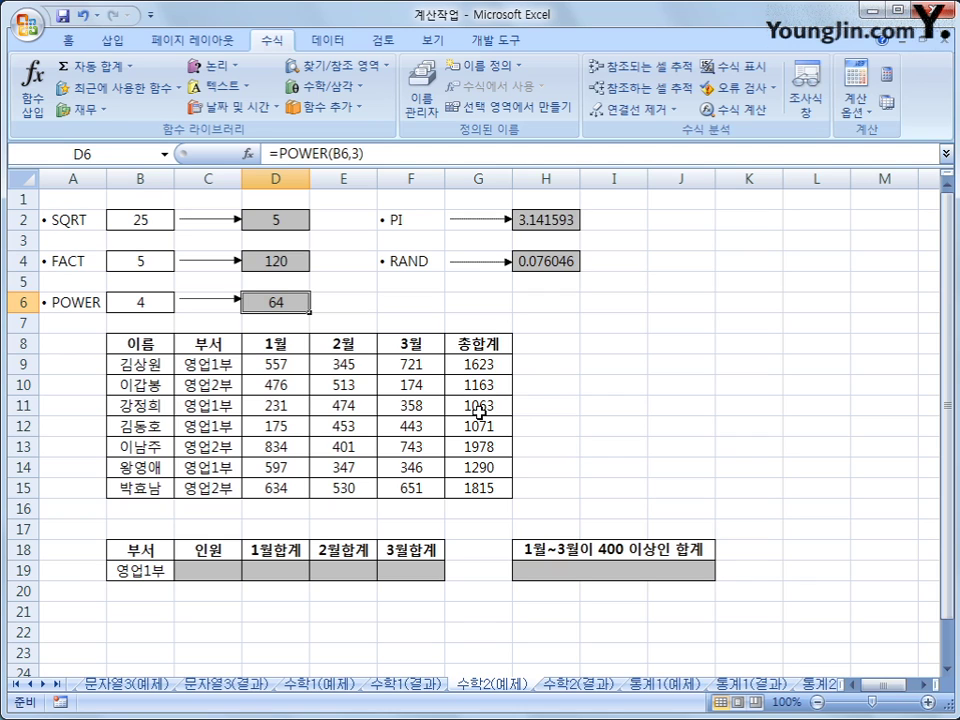
Examine the data table B8:G15, the 영업1부 criterion in B19 and the matching 부서 entries for the 인원 cell C19
click(234, 571)
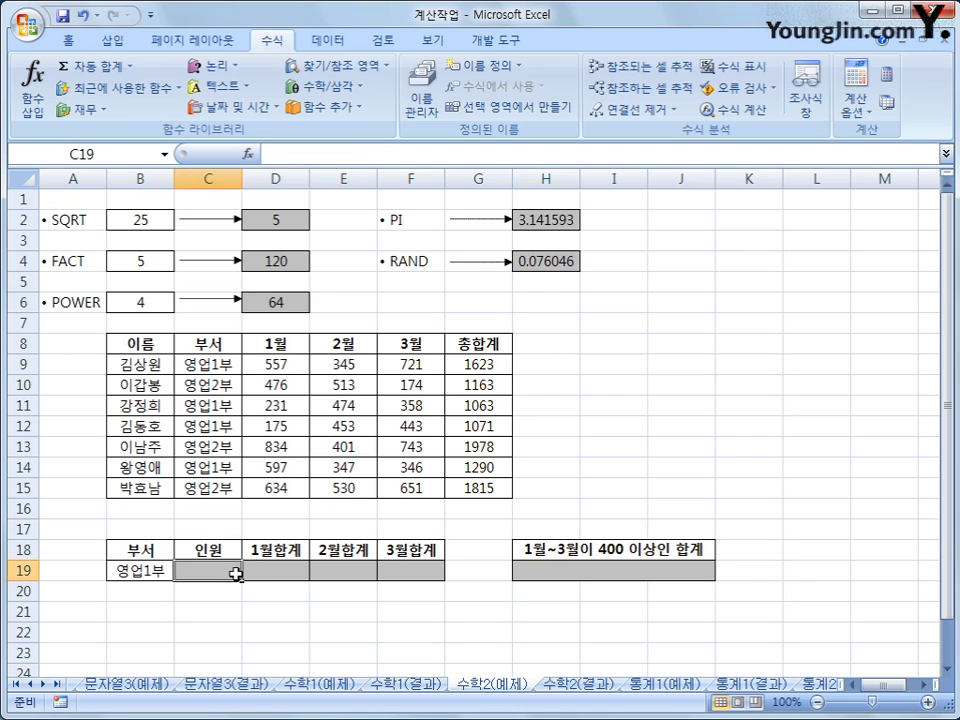
drag(135, 343, 472, 493)
click(148, 570)
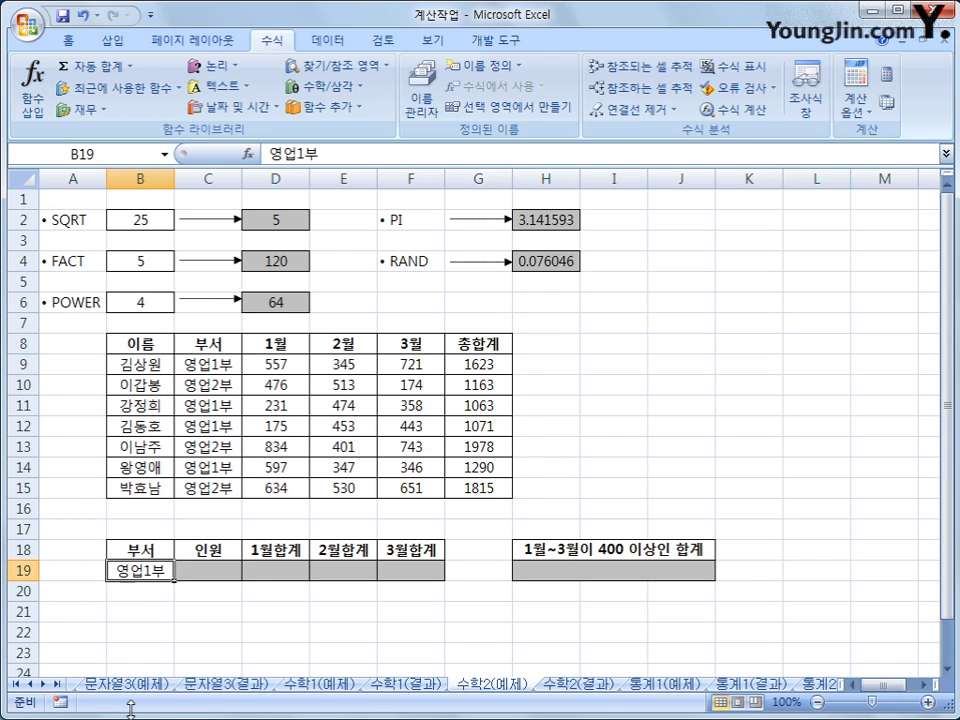
click(205, 572)
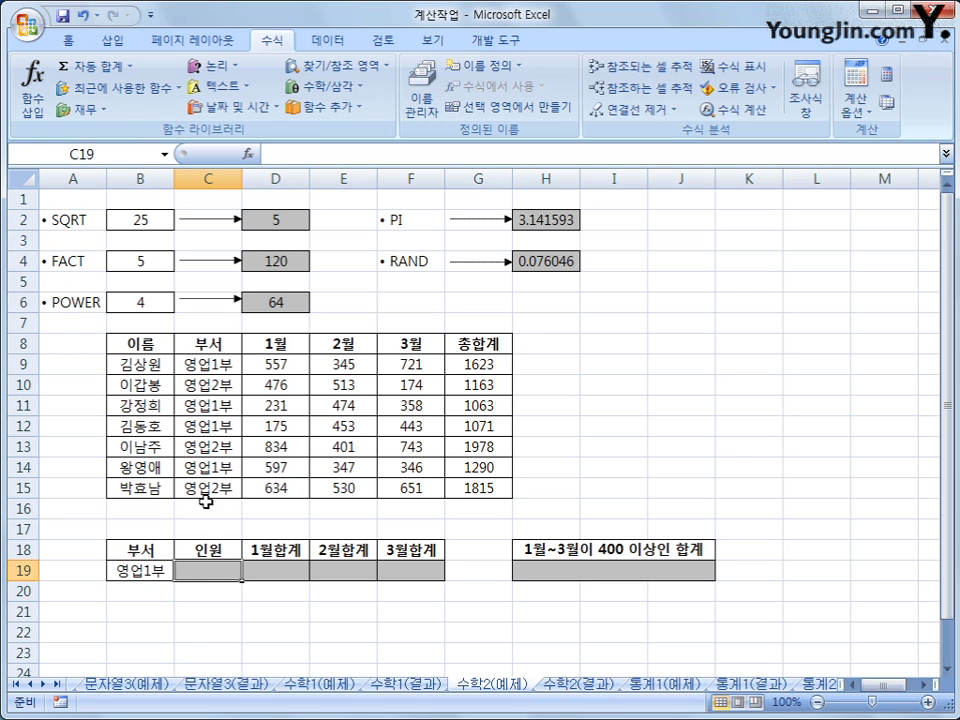
click(200, 366)
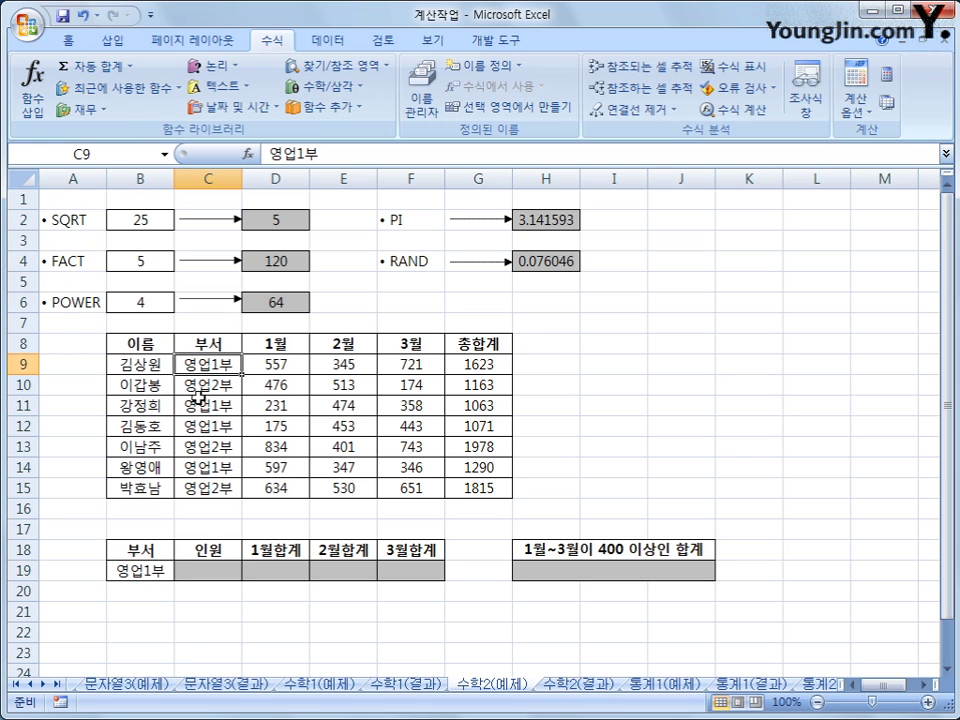
click(200, 404)
click(200, 426)
click(200, 468)
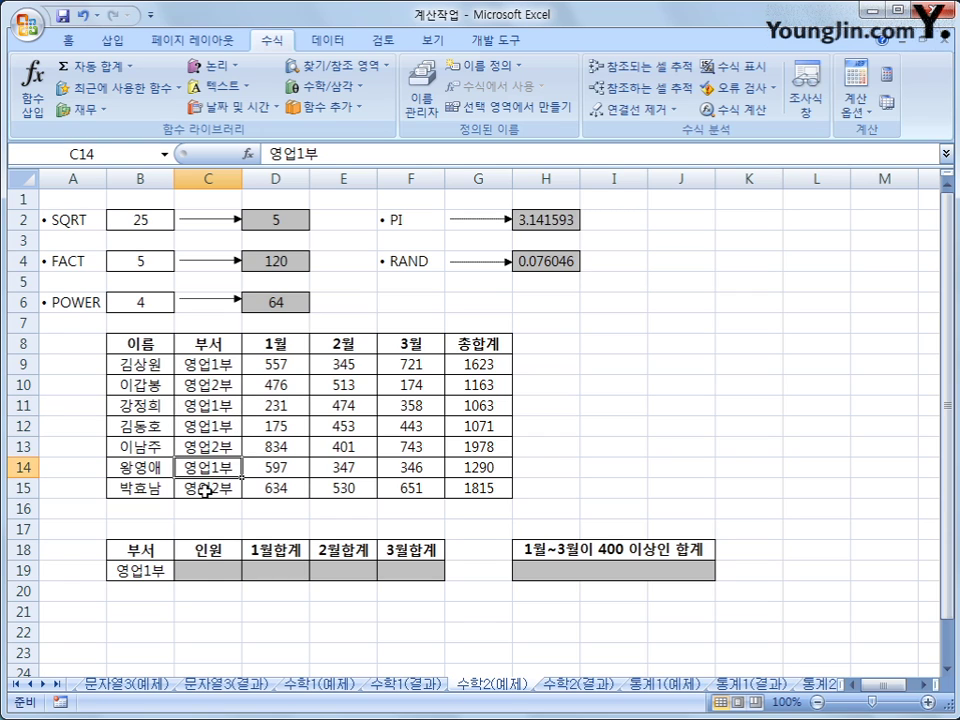
click(207, 572)
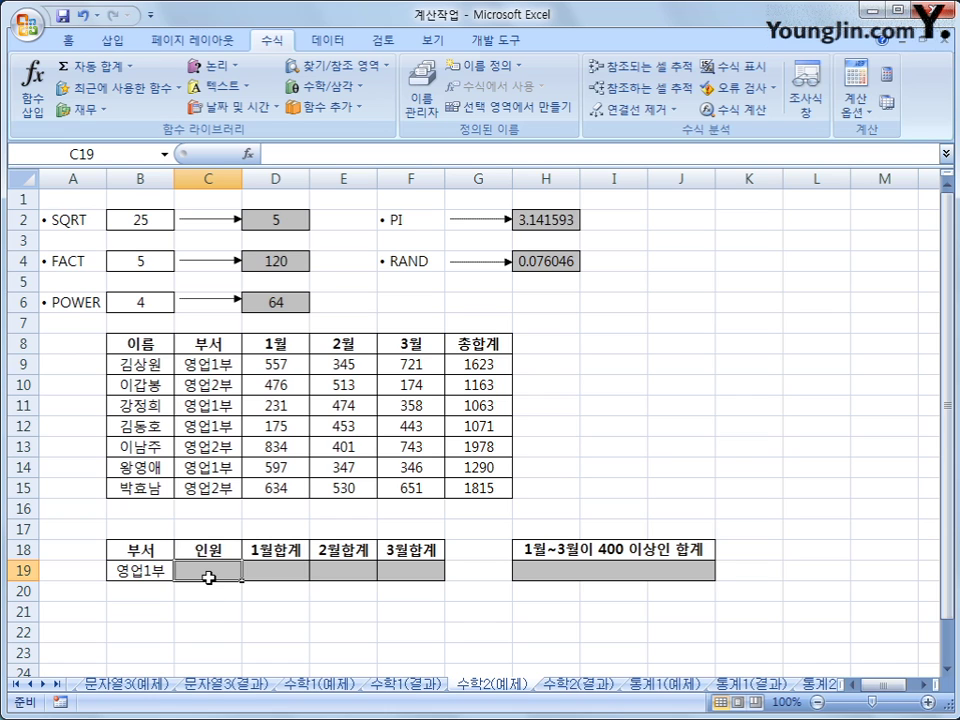
click(360, 89)
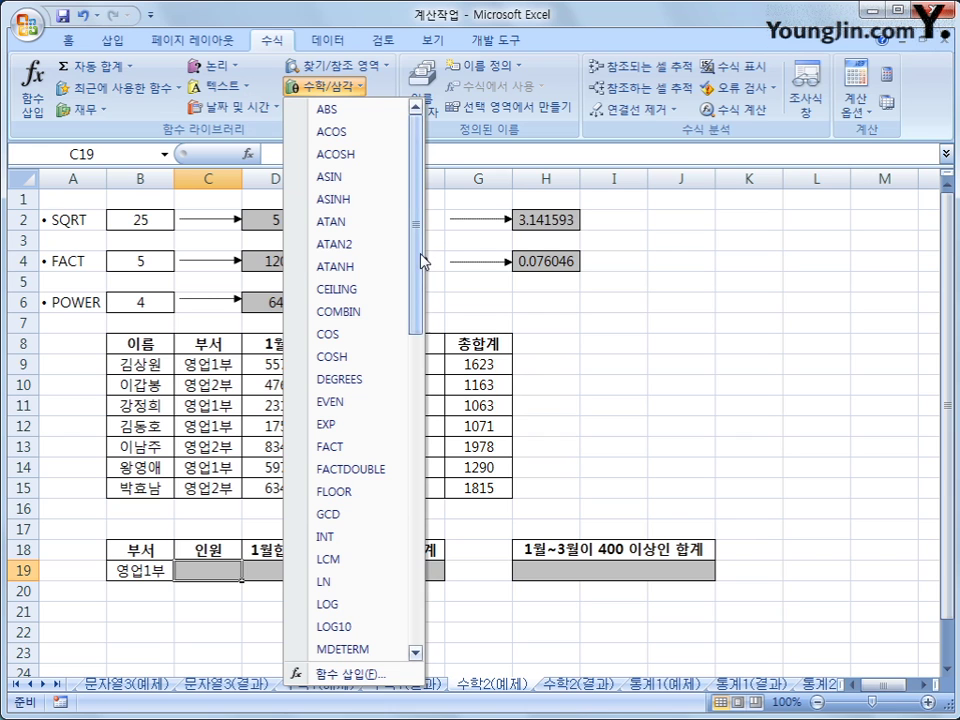
mouse_move(419, 263)
mouse_down()
mouse_move(403, 424)
mouse_move(407, 583)
mouse_move(419, 257)
mouse_up()
click(203, 572)
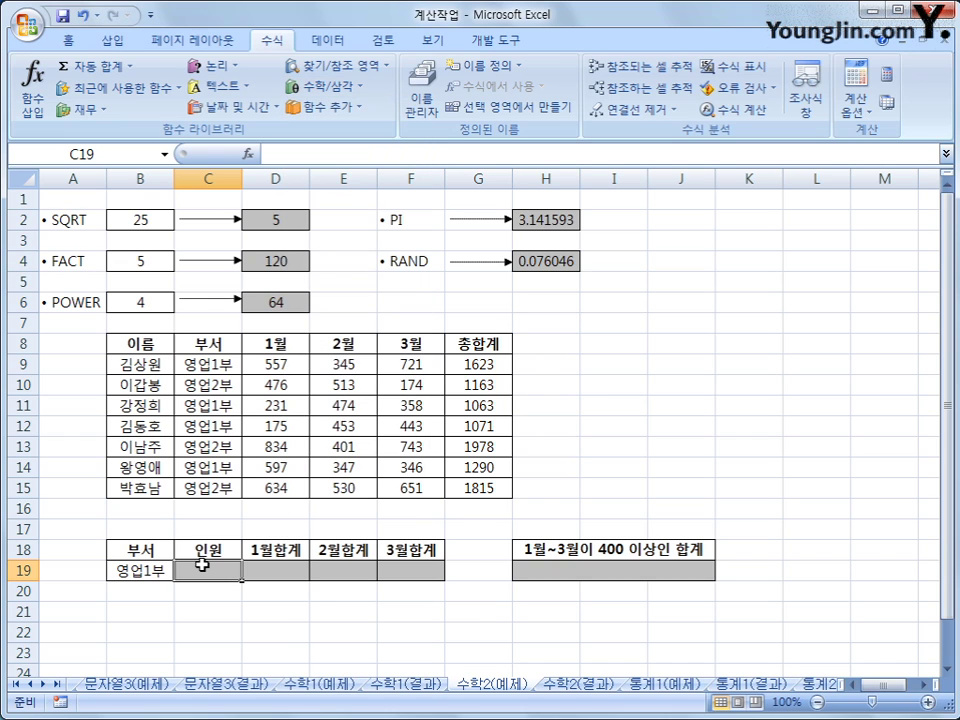
click(349, 88)
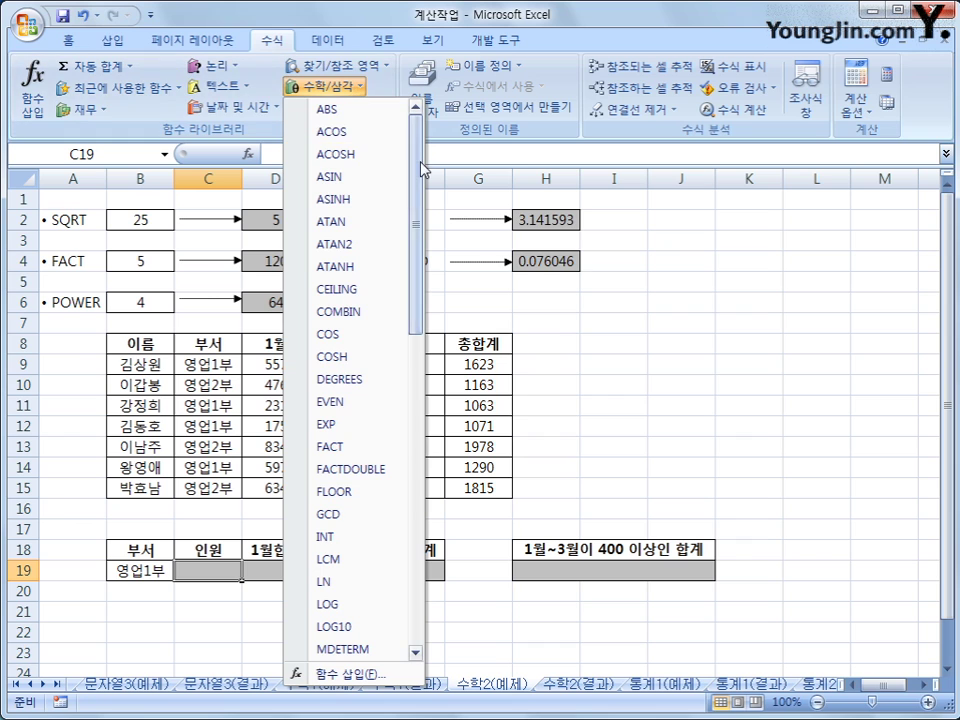
drag(422, 165, 430, 450)
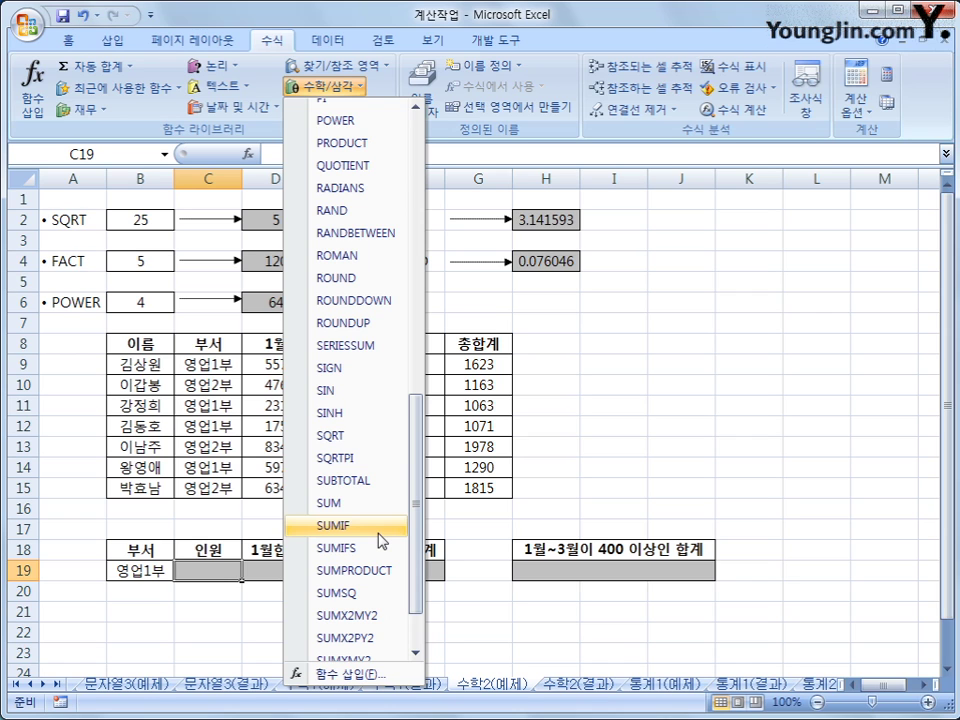
click(210, 571)
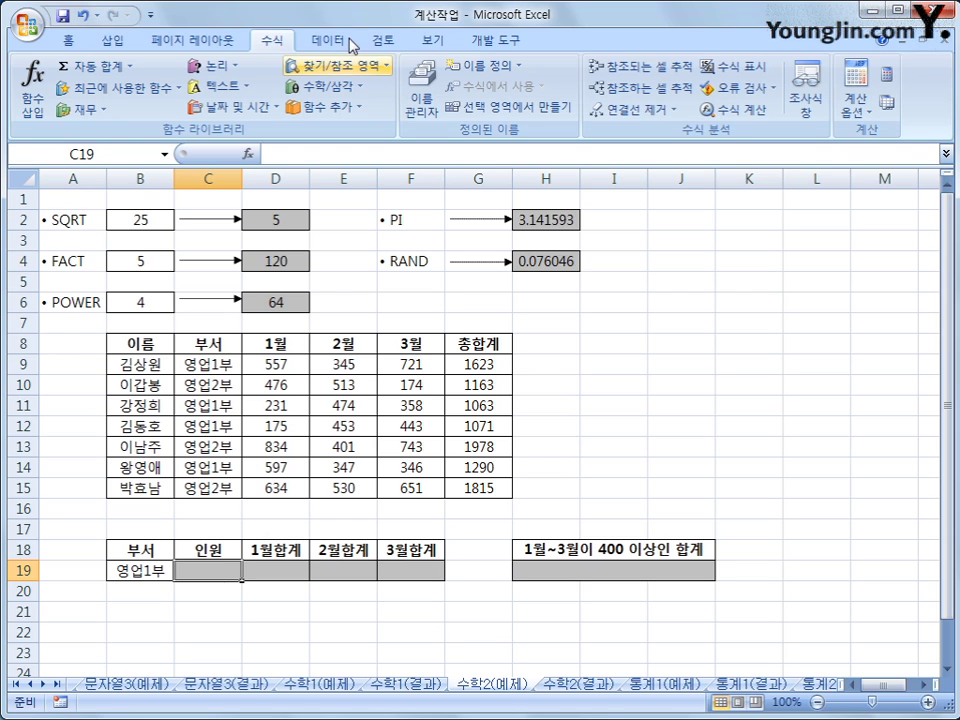
Insert the COUNTIF function in C19 with range C9:C15 and criteria B19
click(350, 113)
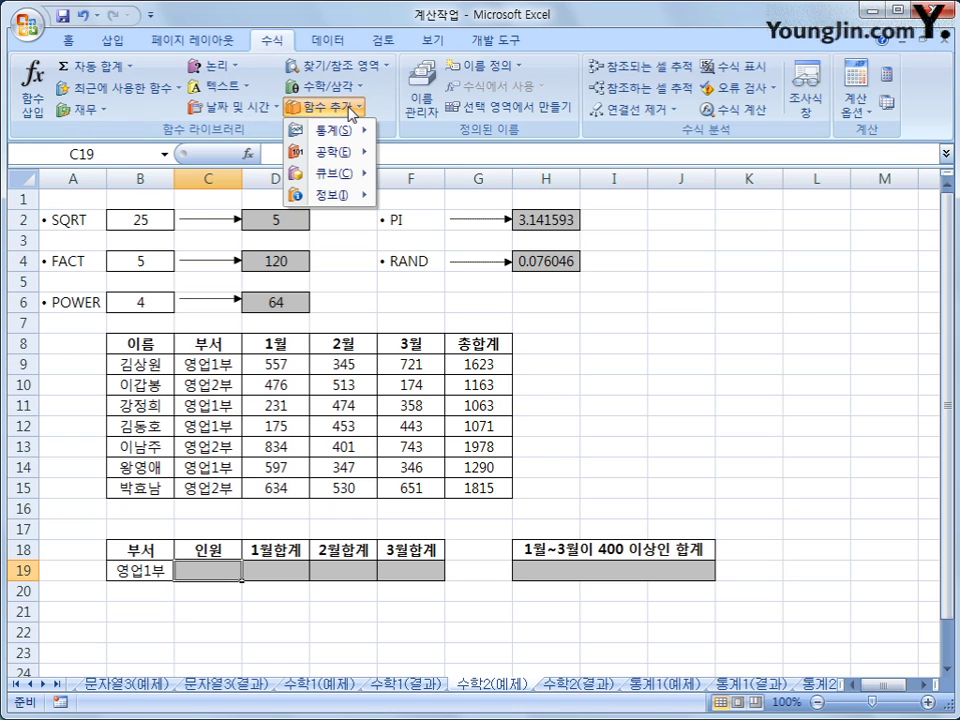
mouse_move(344, 139)
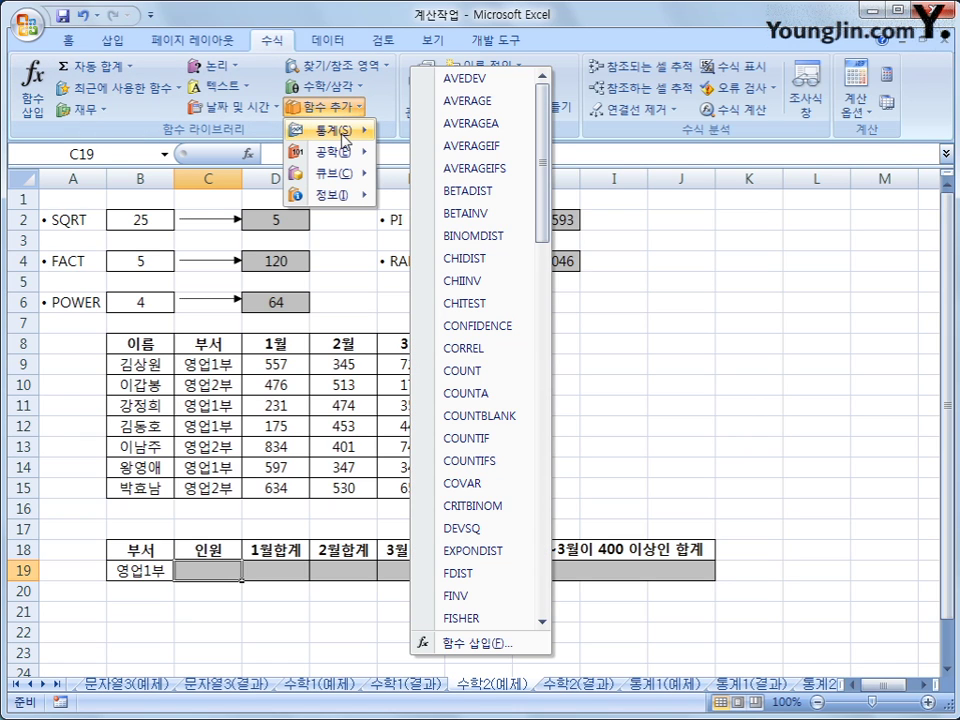
click(500, 437)
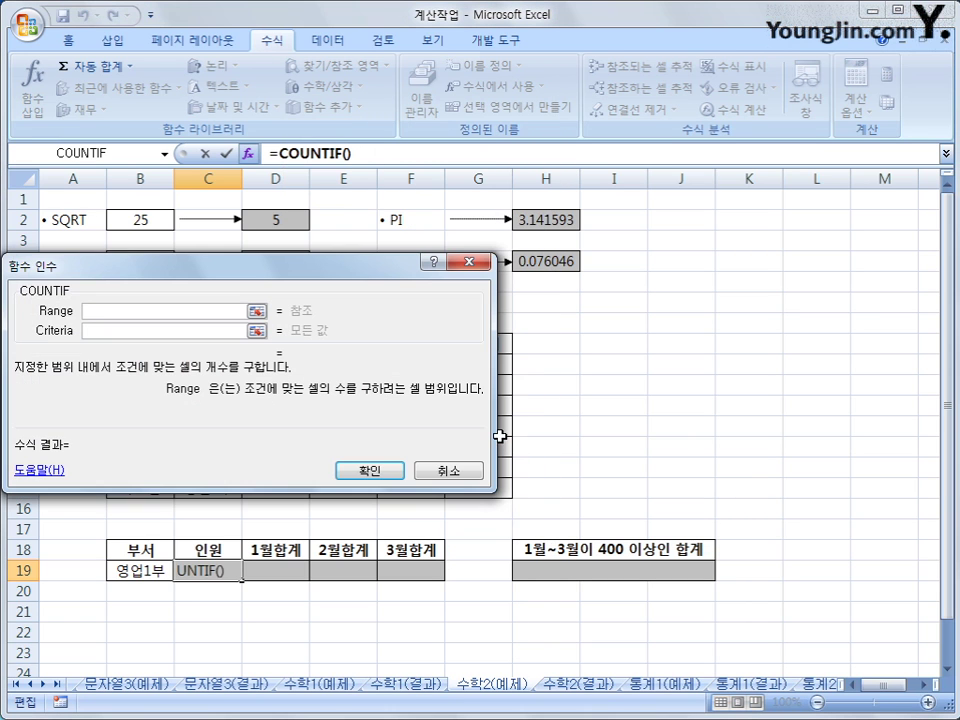
drag(247, 278, 594, 259)
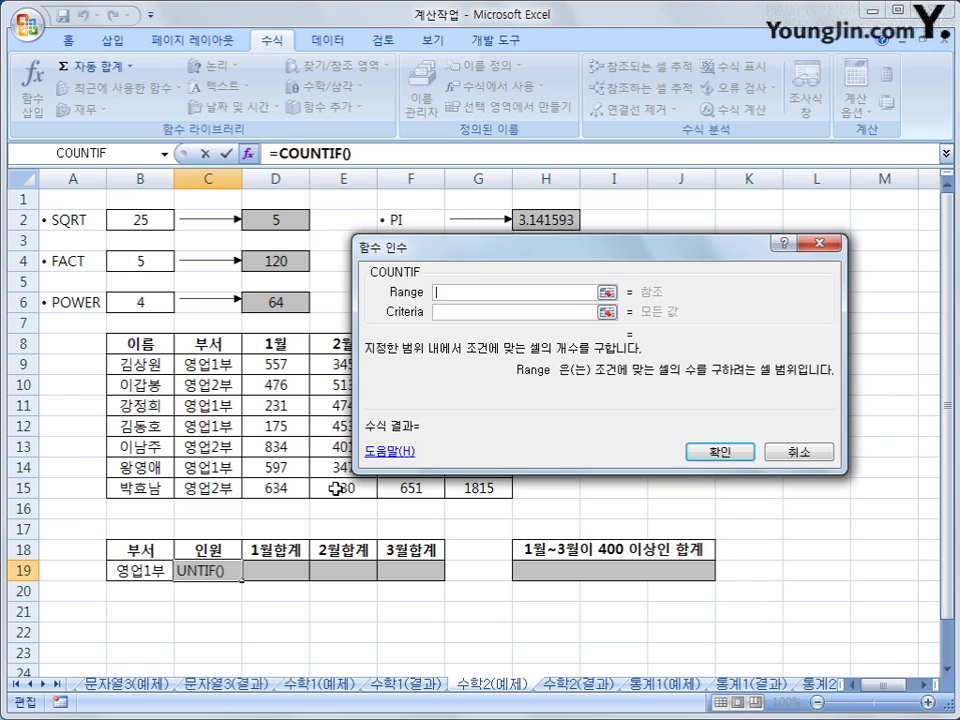
drag(220, 366, 208, 487)
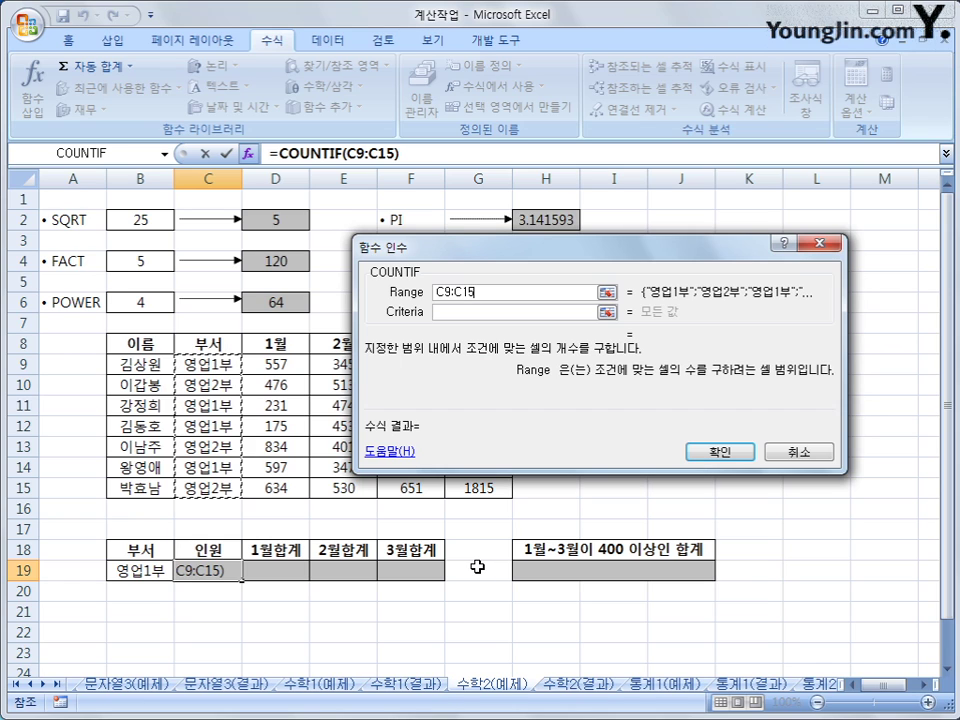
key(Tab)
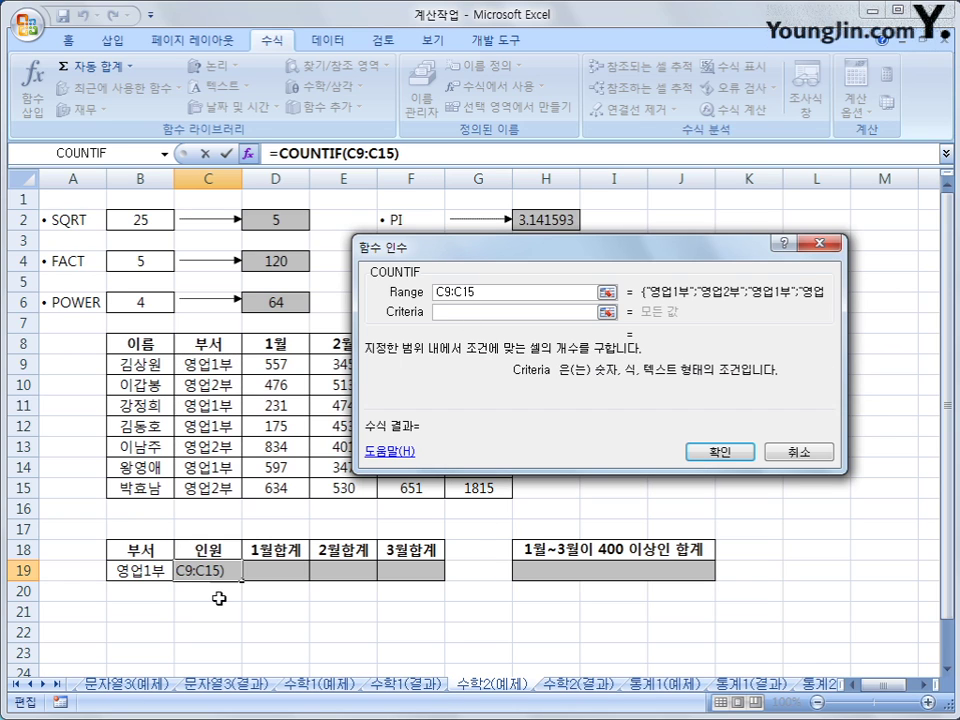
click(148, 576)
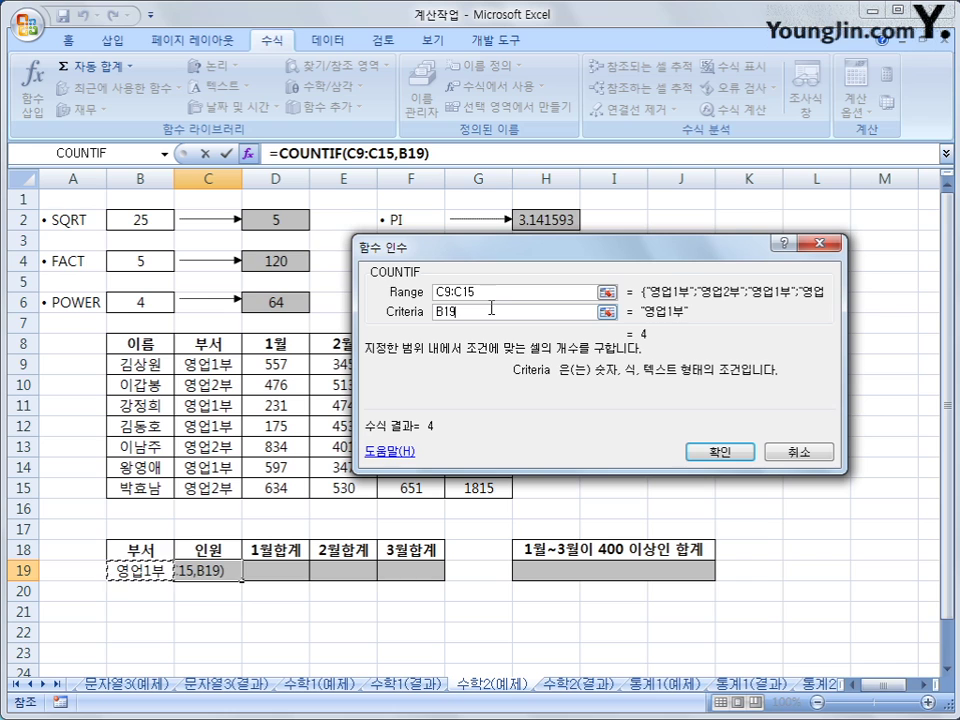
click(711, 454)
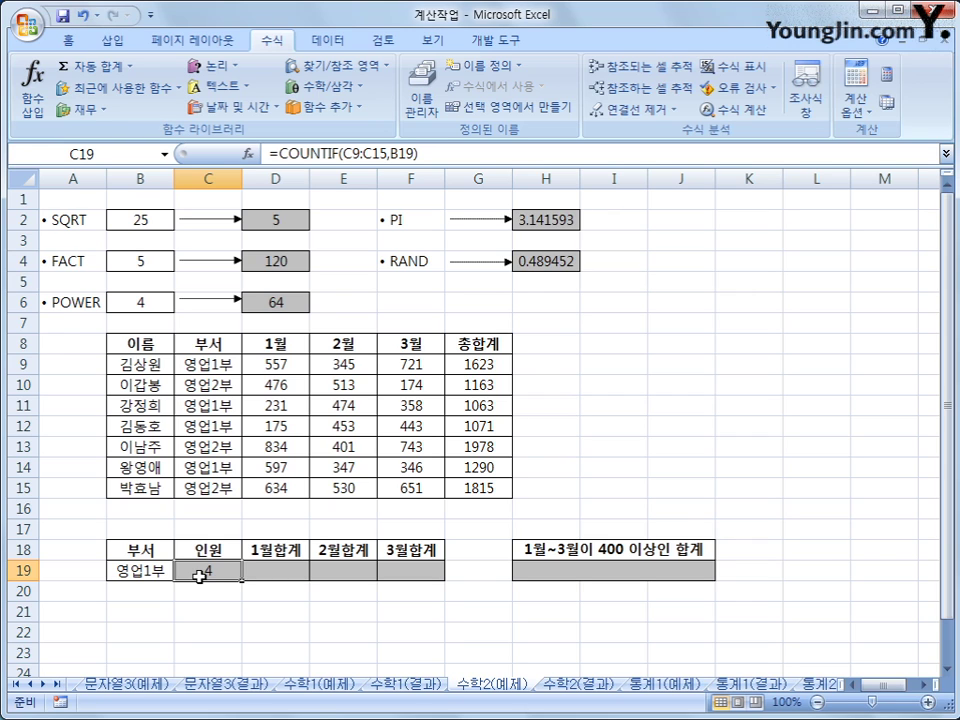
Examine the monthly total cells D19:F19, the criterion in B19, the 부서 entries C9:C15 and the 1월 values D9:D15
click(264, 573)
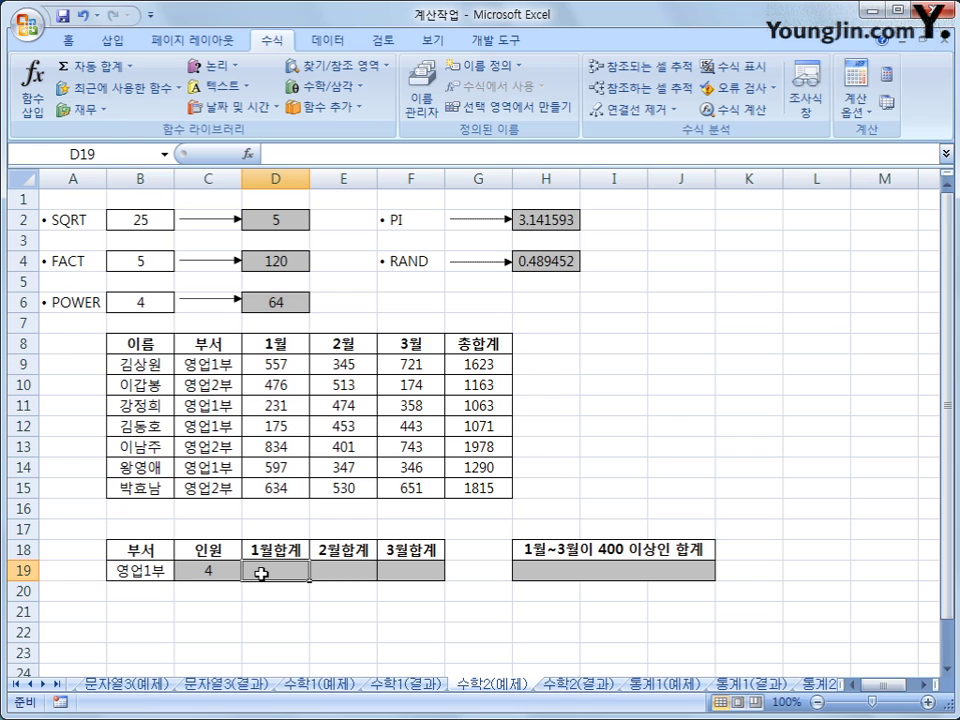
mouse_move(261, 573)
mouse_down()
mouse_move(407, 574)
mouse_move(268, 566)
mouse_up()
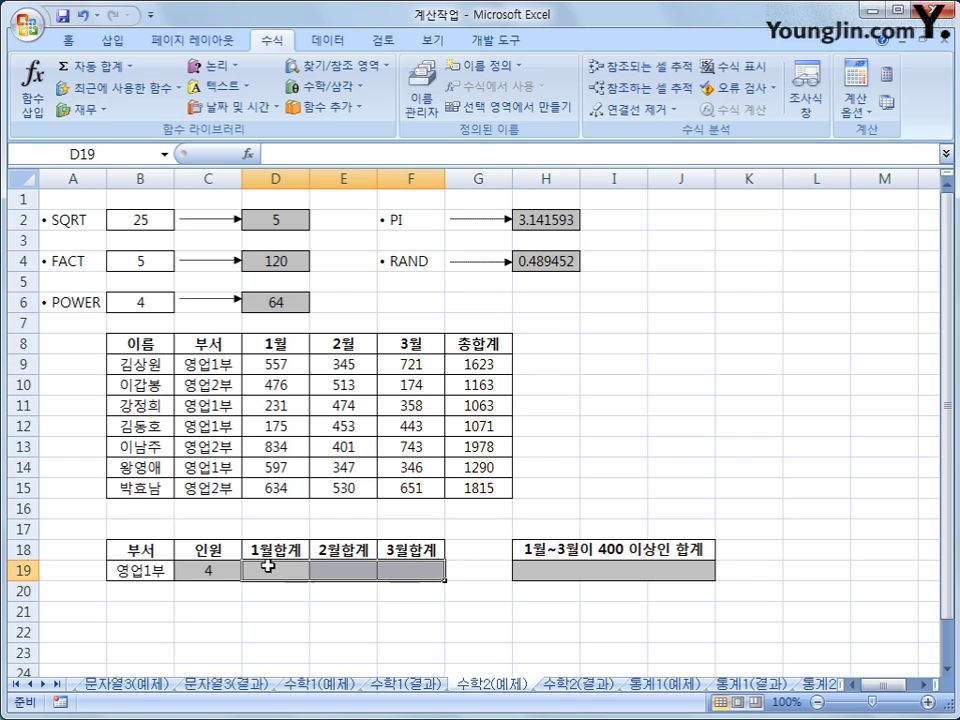
click(132, 571)
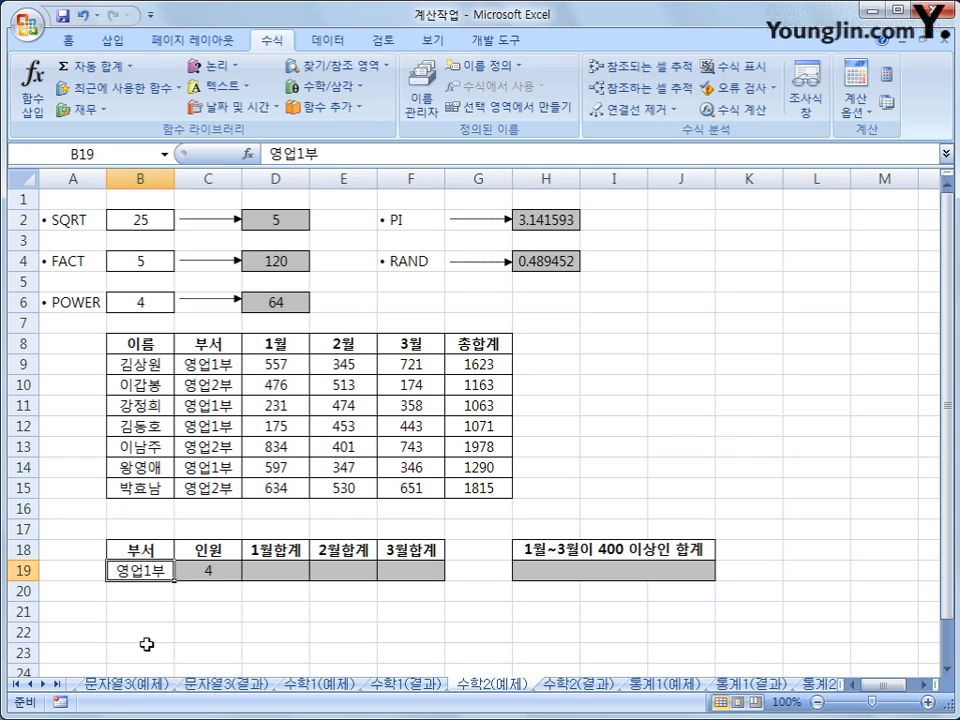
drag(212, 364, 208, 492)
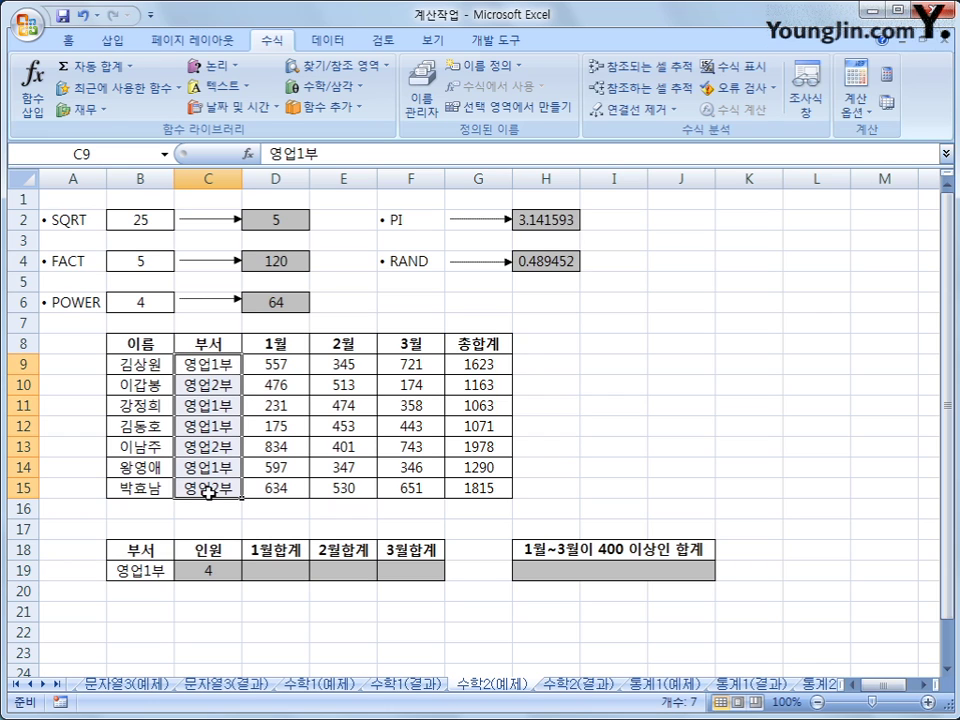
drag(279, 364, 270, 488)
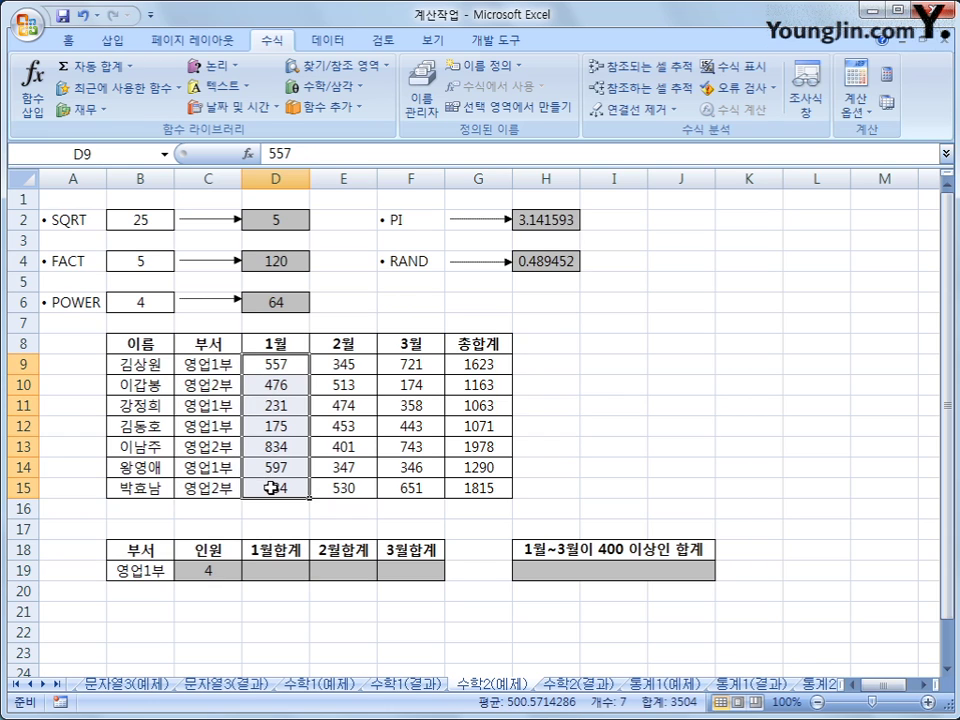
Insert the SUMIF function in D19 with range C9:C15, criteria B19 and sum range D9:D15
click(266, 568)
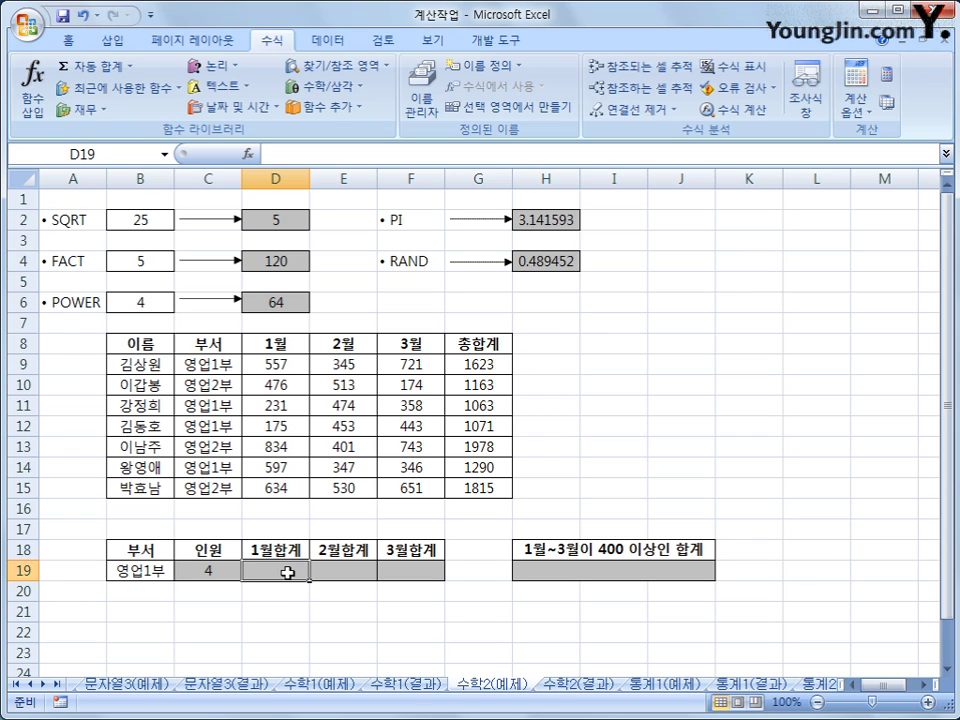
click(330, 86)
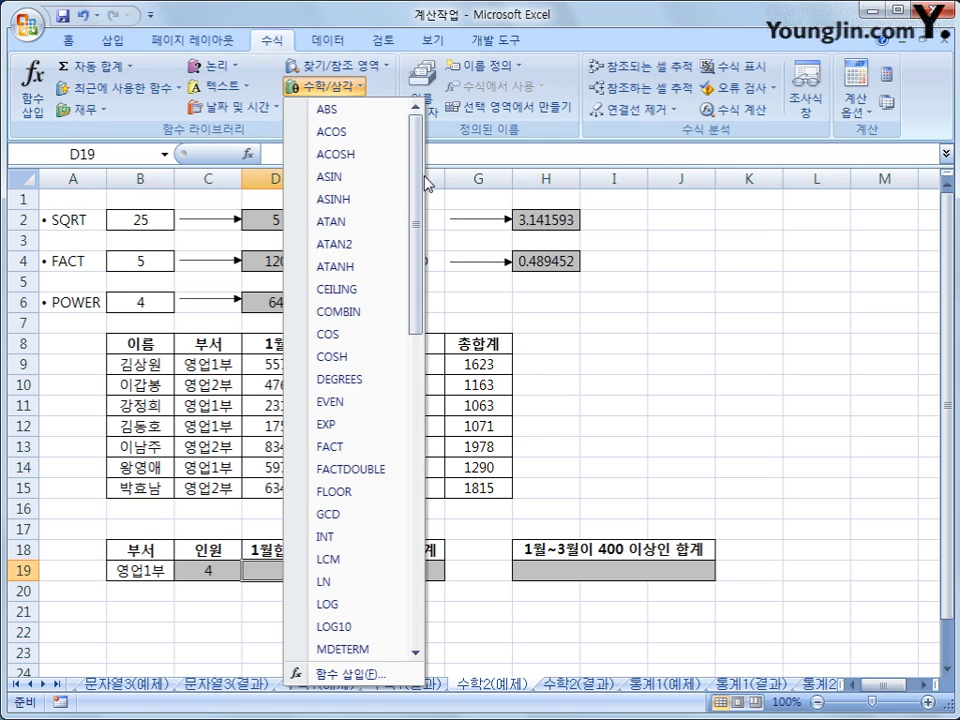
drag(419, 184, 418, 441)
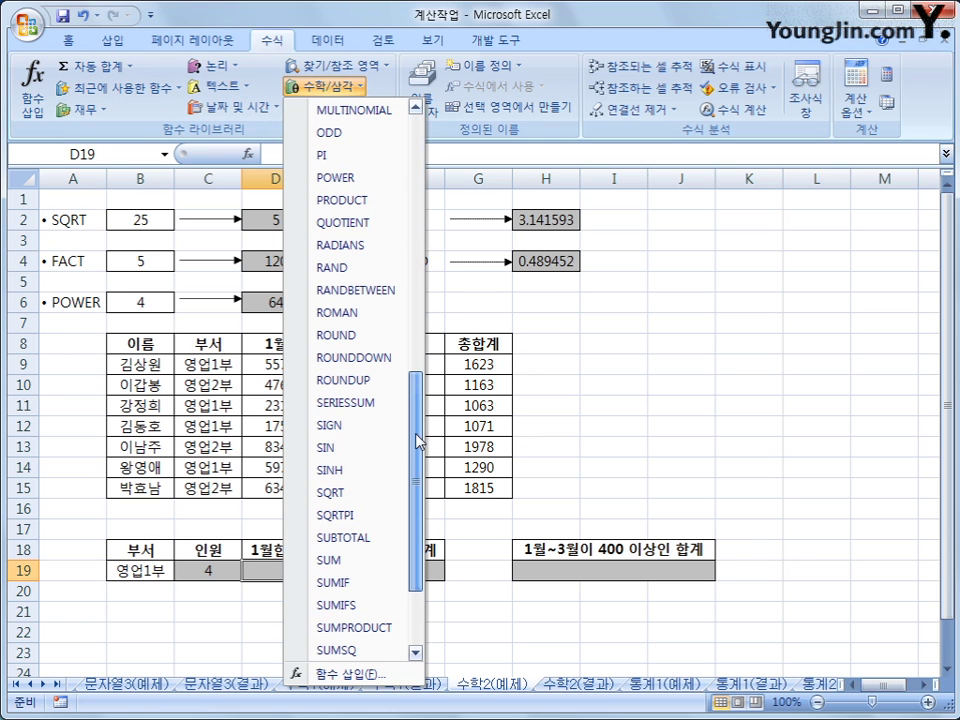
click(355, 582)
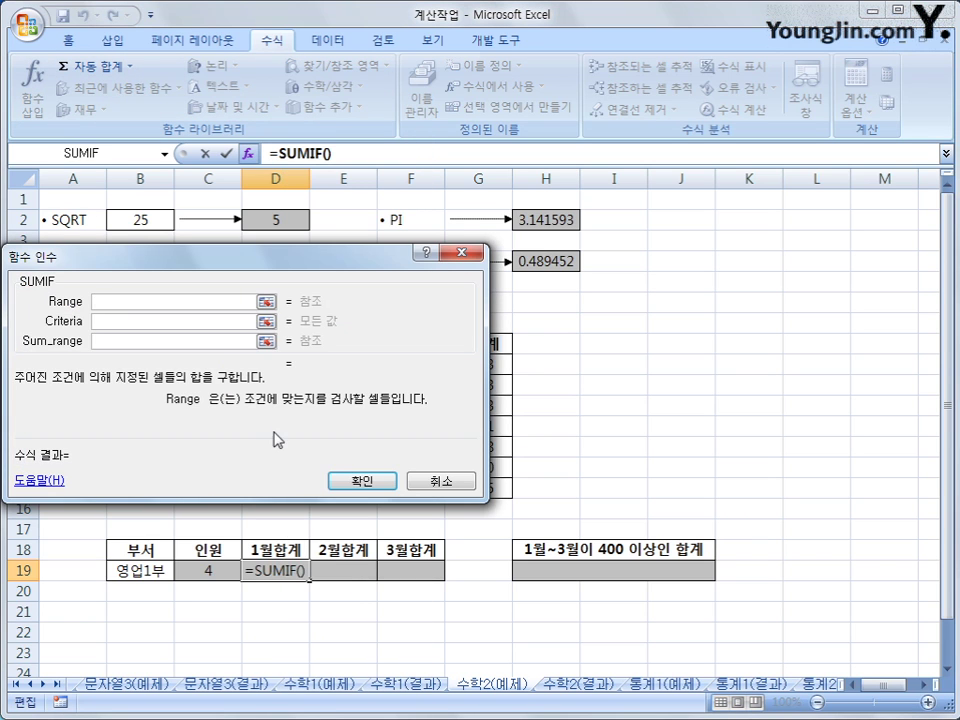
drag(277, 440, 660, 398)
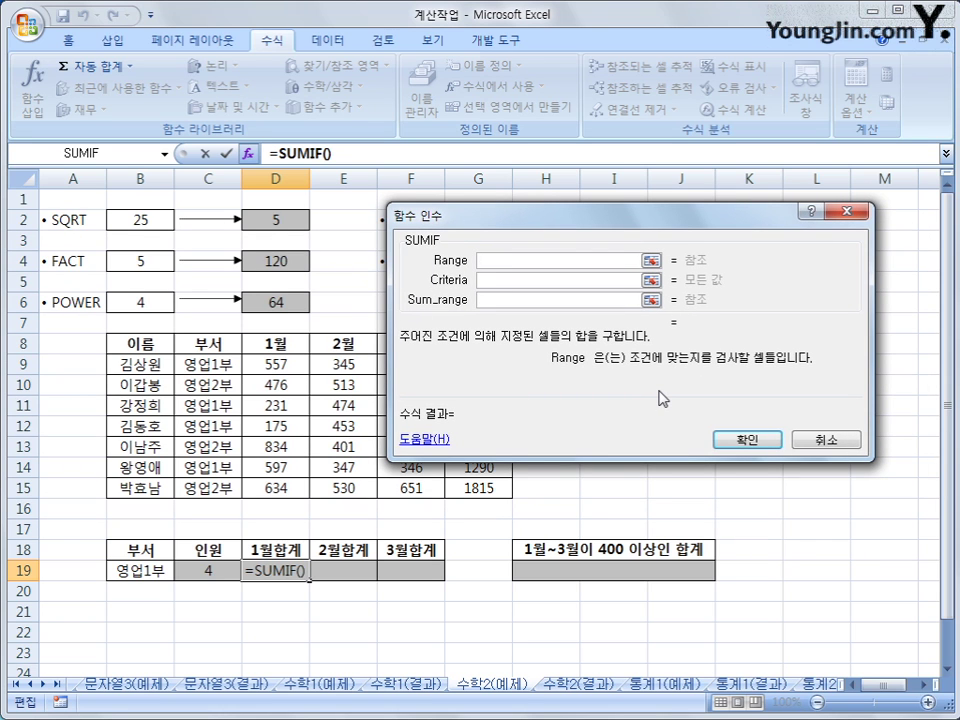
drag(218, 364, 223, 483)
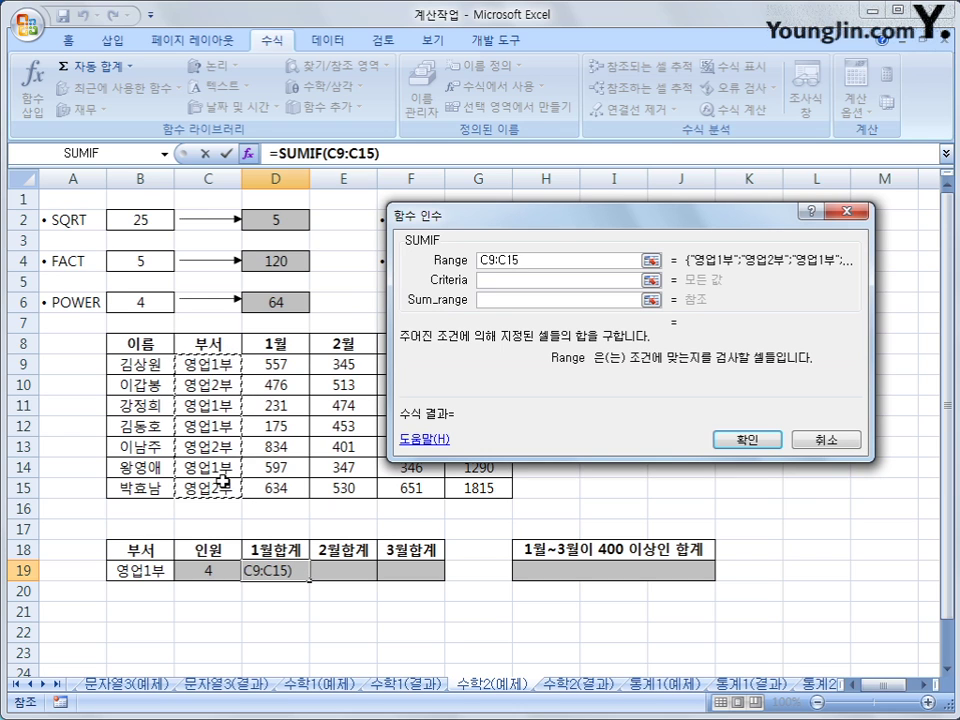
click(495, 280)
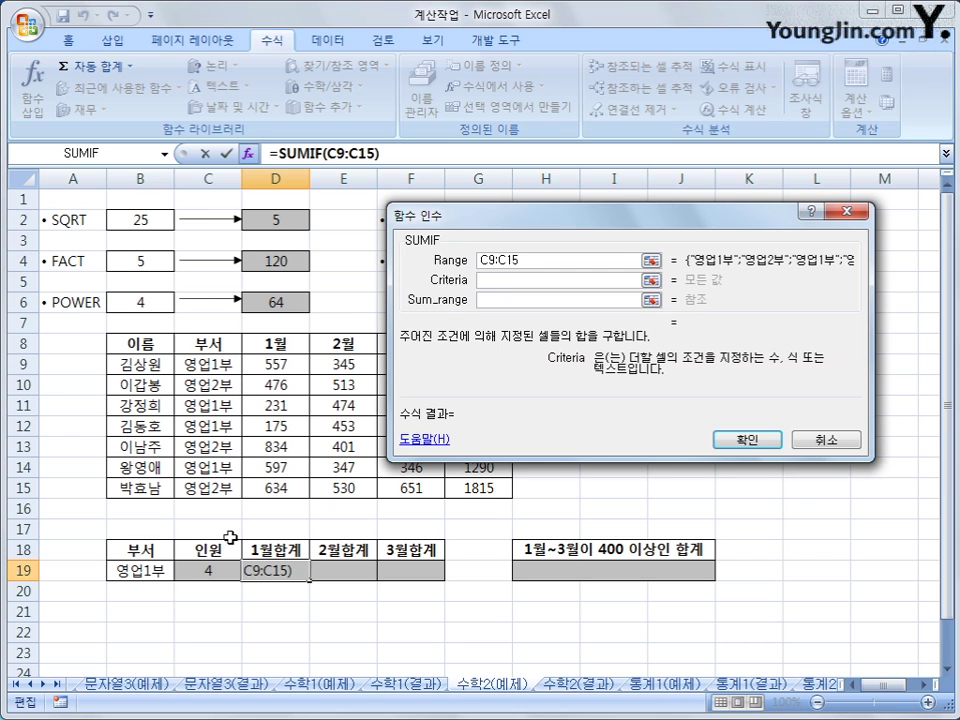
click(124, 572)
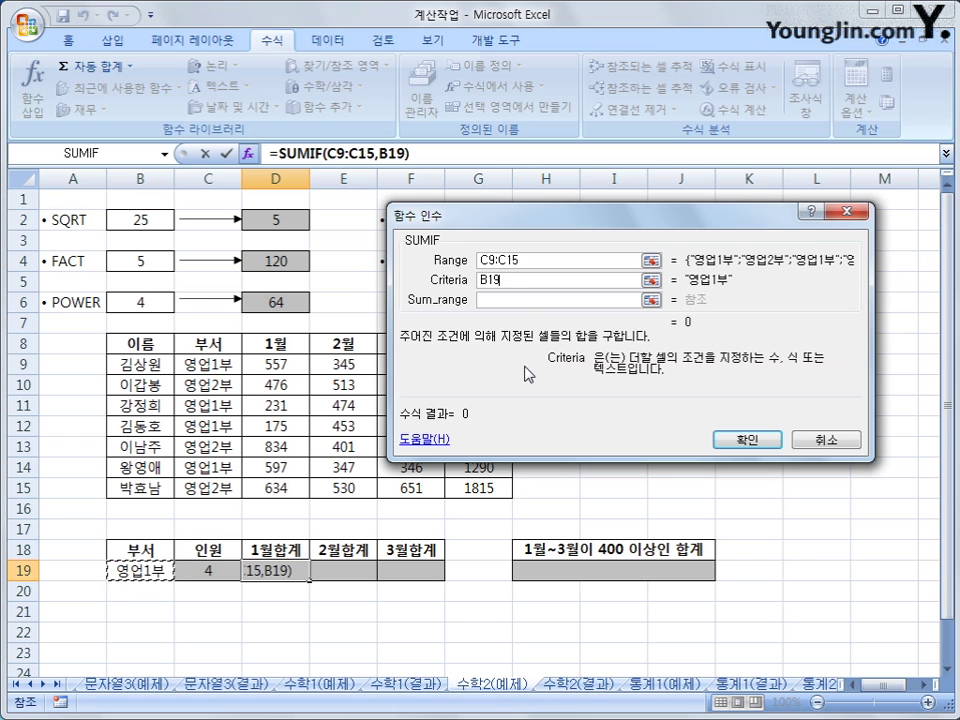
click(523, 299)
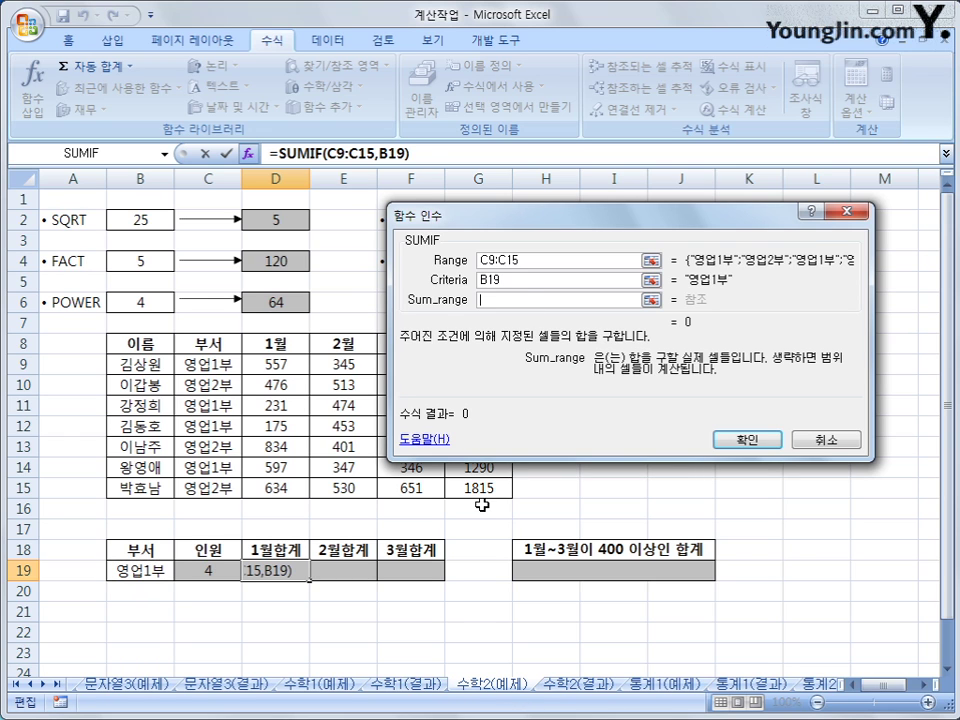
drag(285, 365, 276, 489)
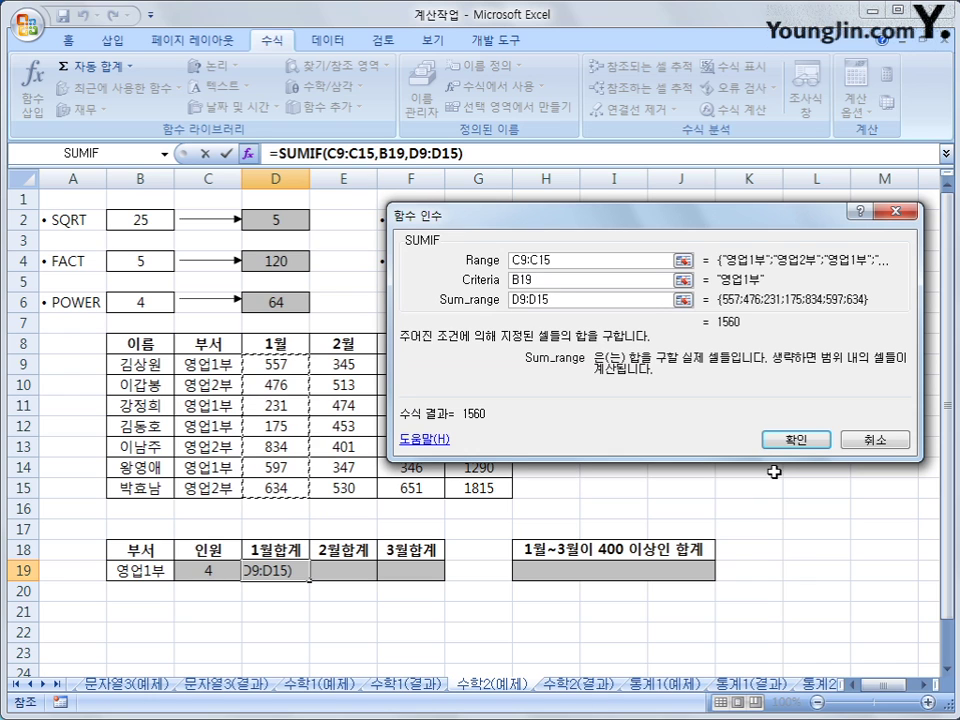
click(794, 439)
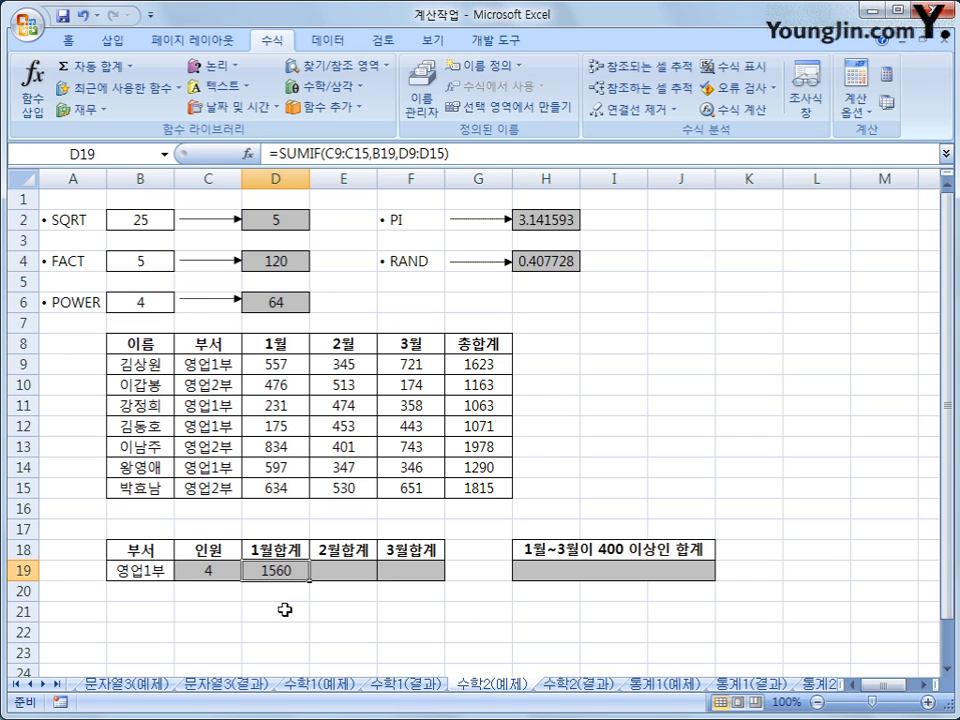
Fill the SUMIF formula from D19 across to E19:F19 and inspect the cell references in the copied formulas
click(373, 574)
click(397, 576)
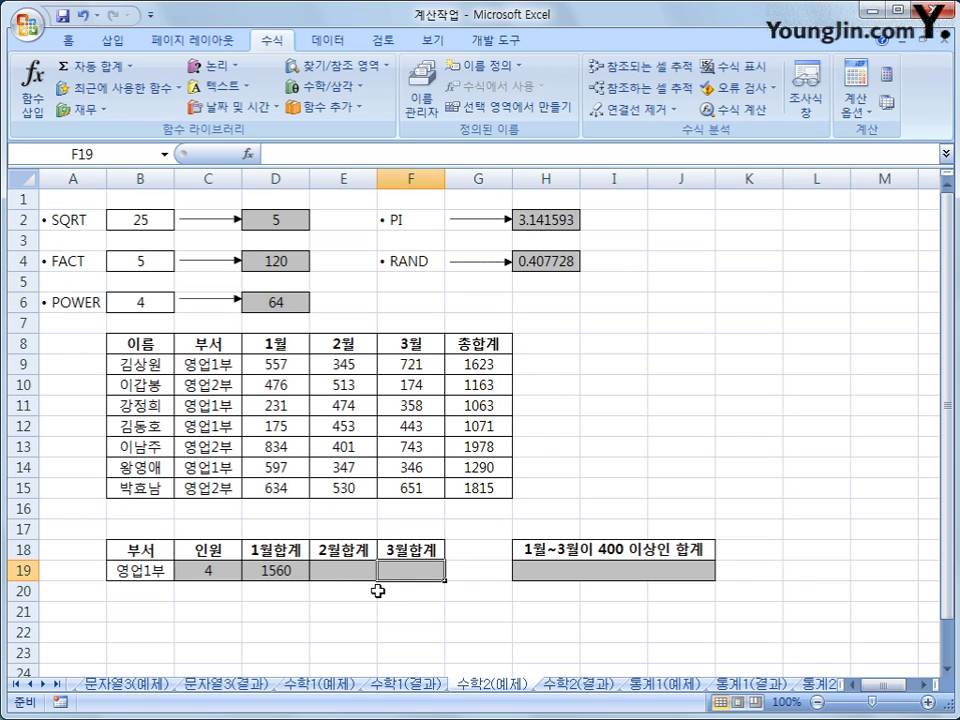
click(285, 573)
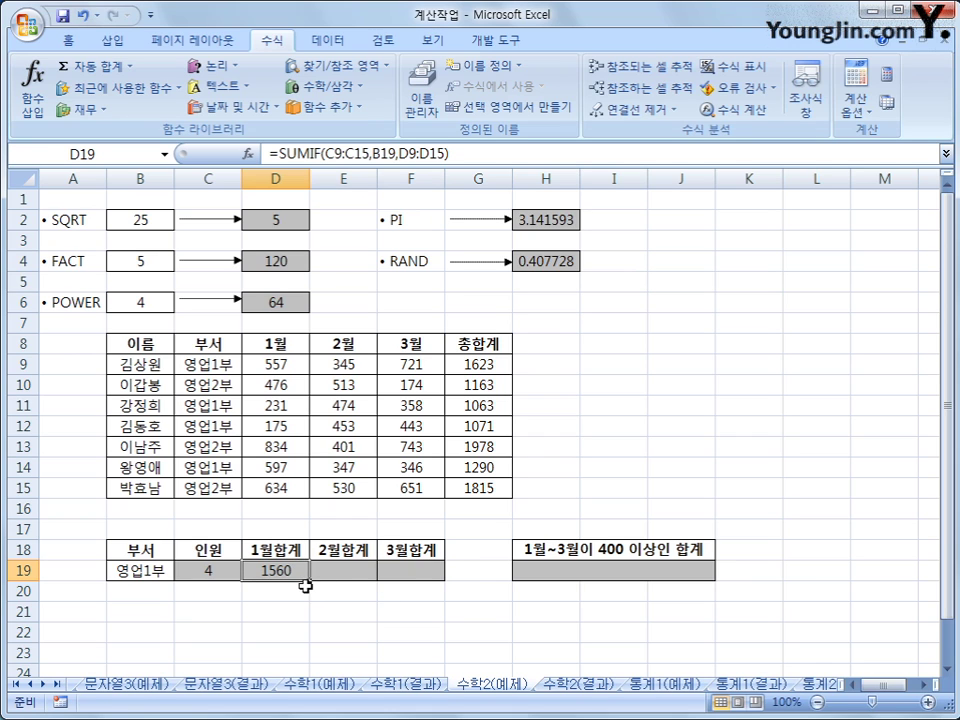
drag(305, 586, 419, 585)
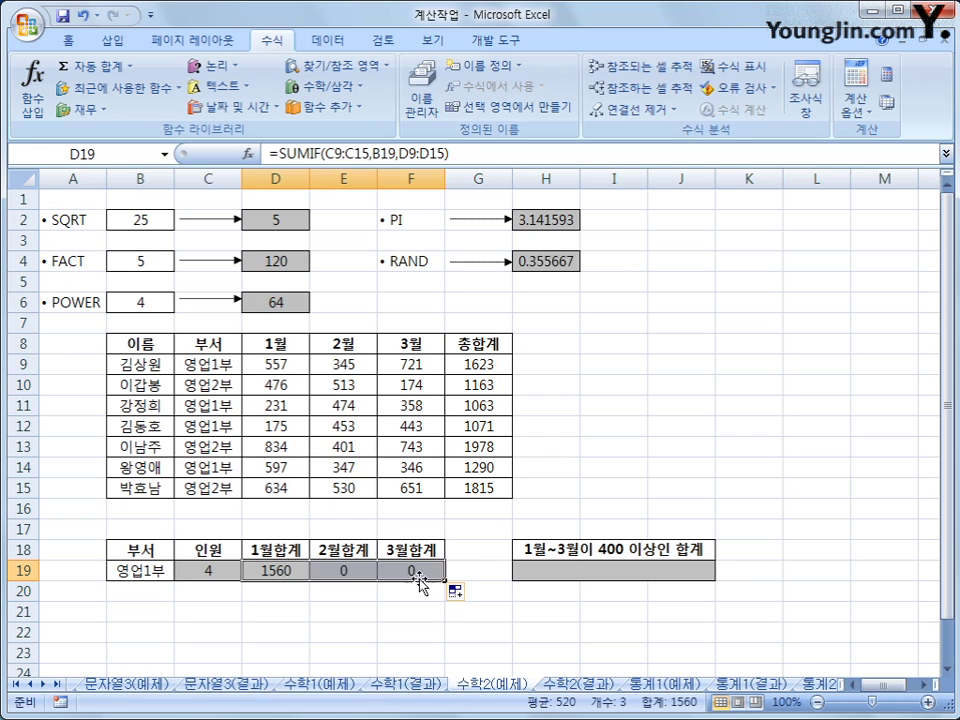
click(343, 568)
click(408, 578)
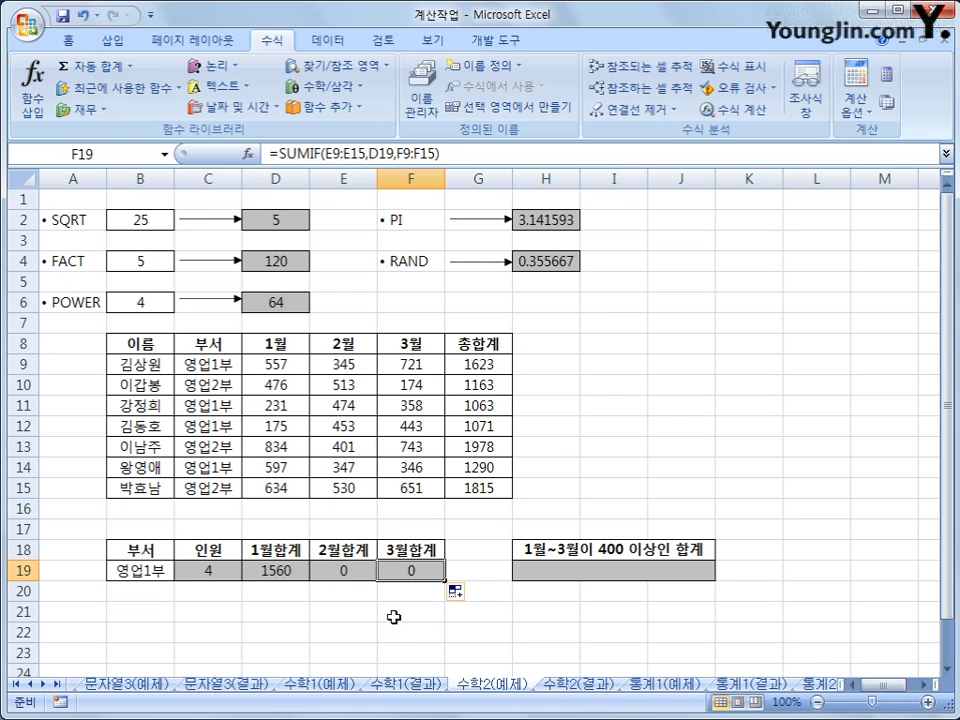
click(270, 570)
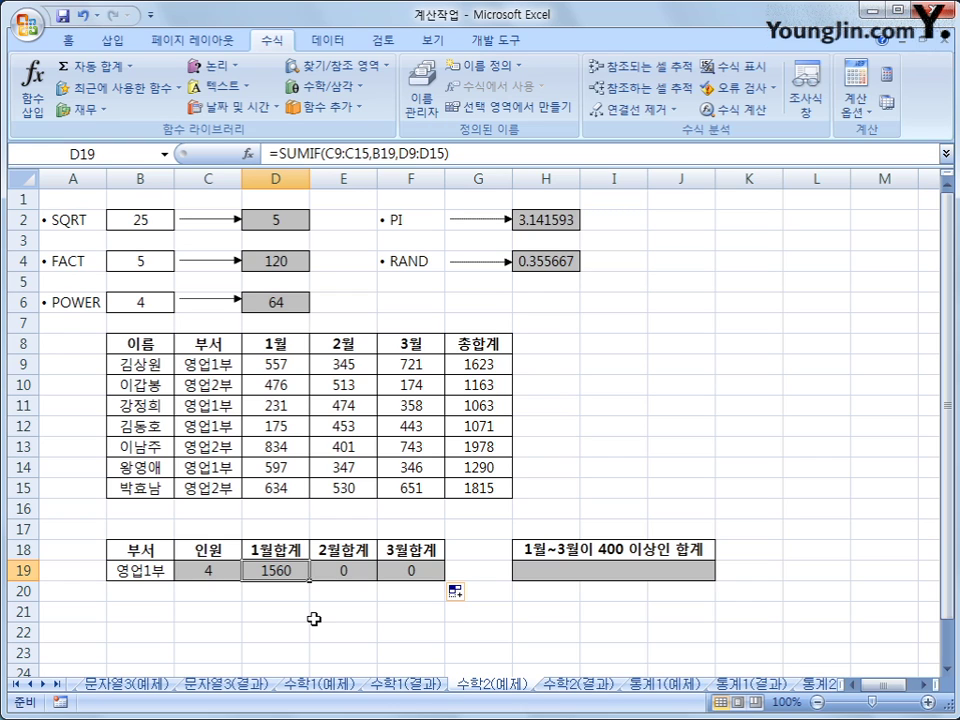
drag(341, 572, 413, 573)
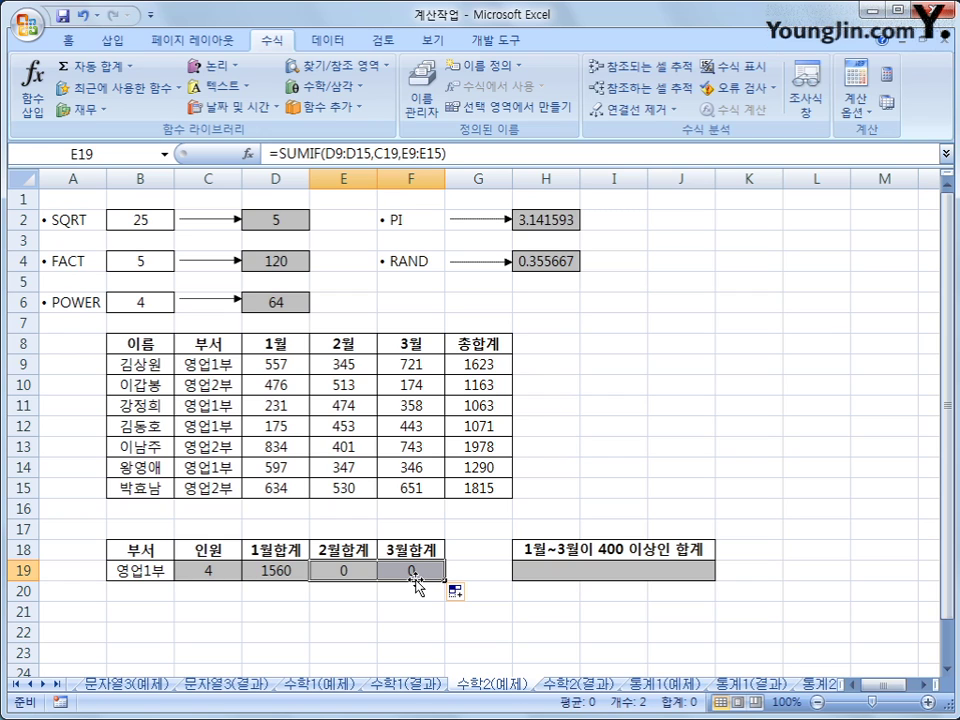
Clear E19:F19 and make the SUMIF range $C$9:$C$15 and criteria $B$19 absolute in D19, keeping the sum range relative
key(Delete)
key(Left)
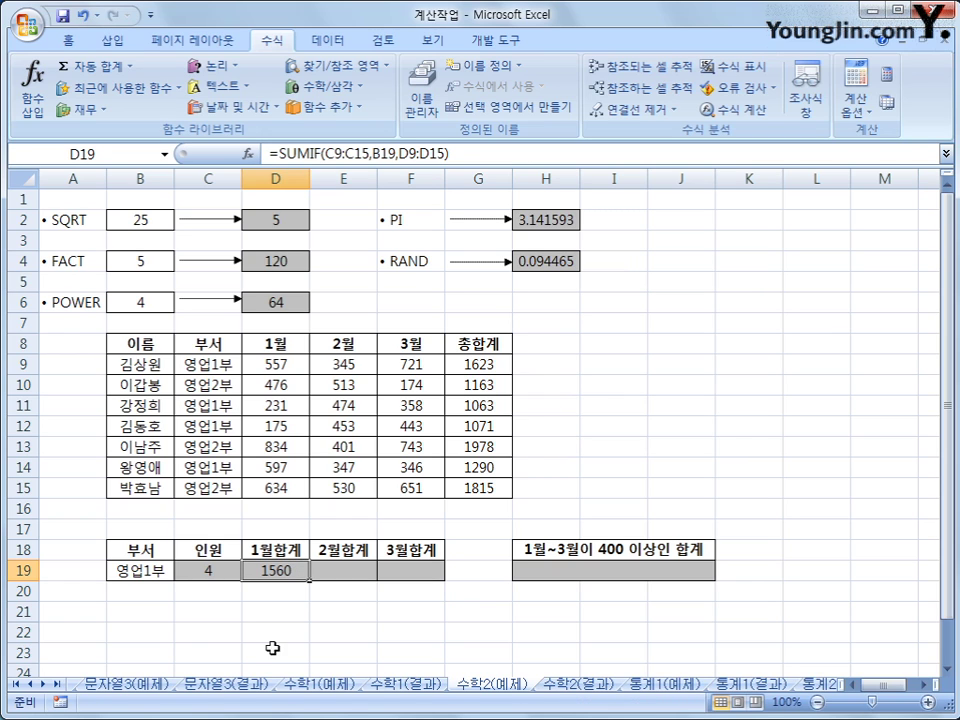
click(249, 154)
drag(343, 274, 710, 258)
click(543, 308)
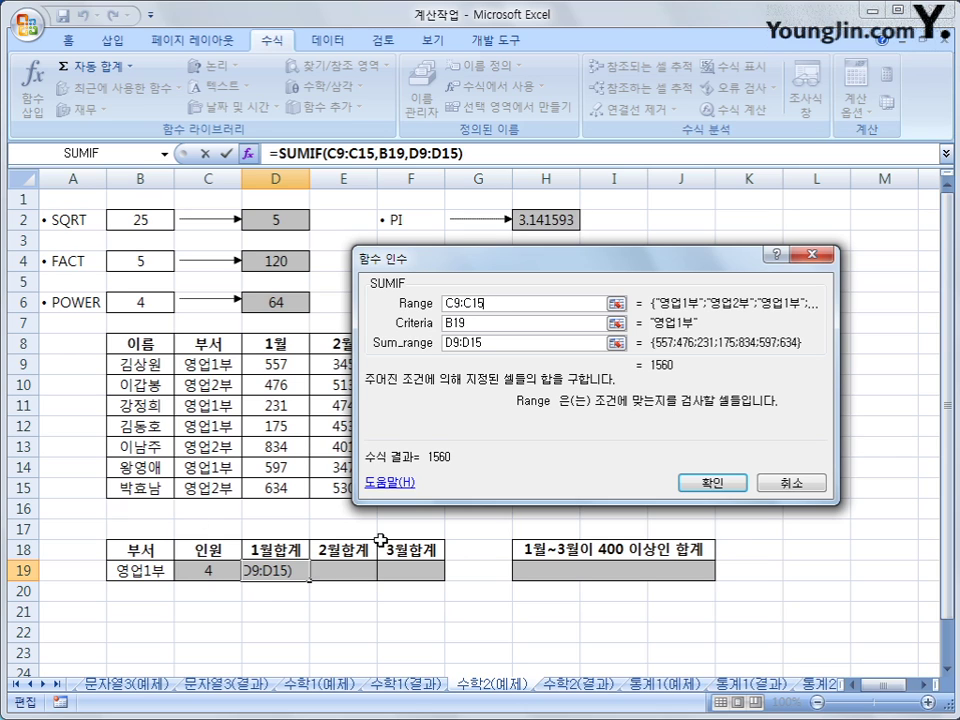
drag(494, 306, 442, 305)
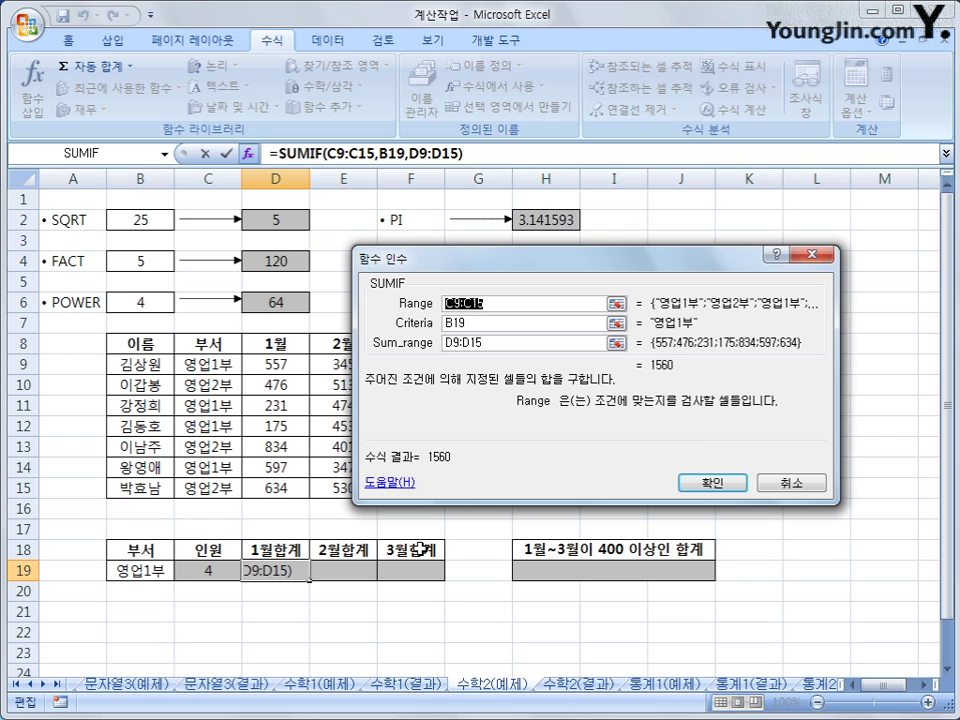
key(F4)
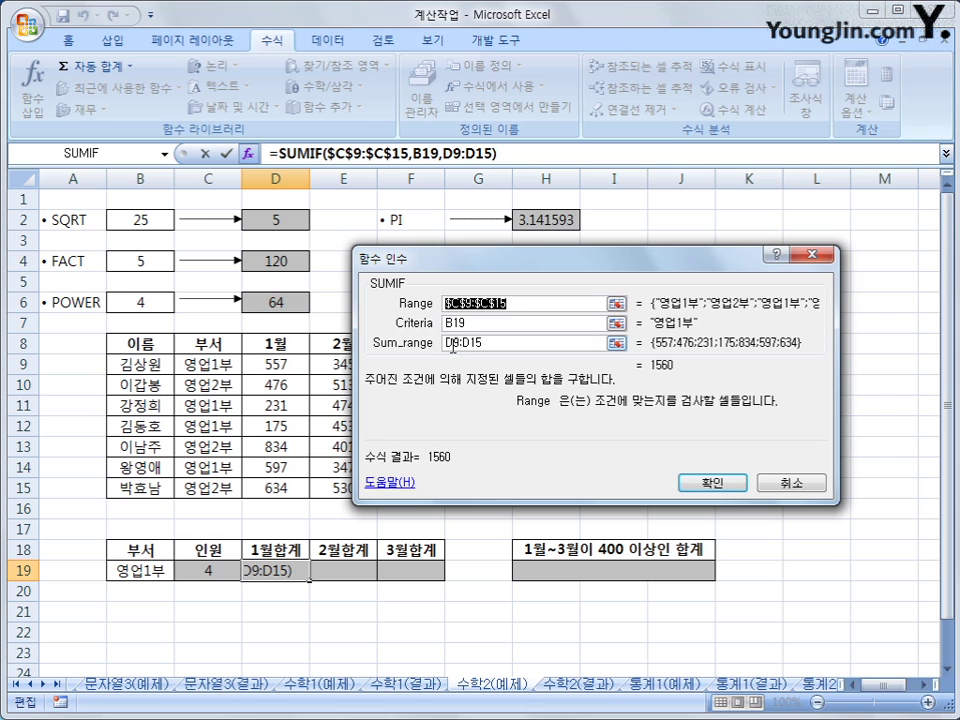
key(Tab)
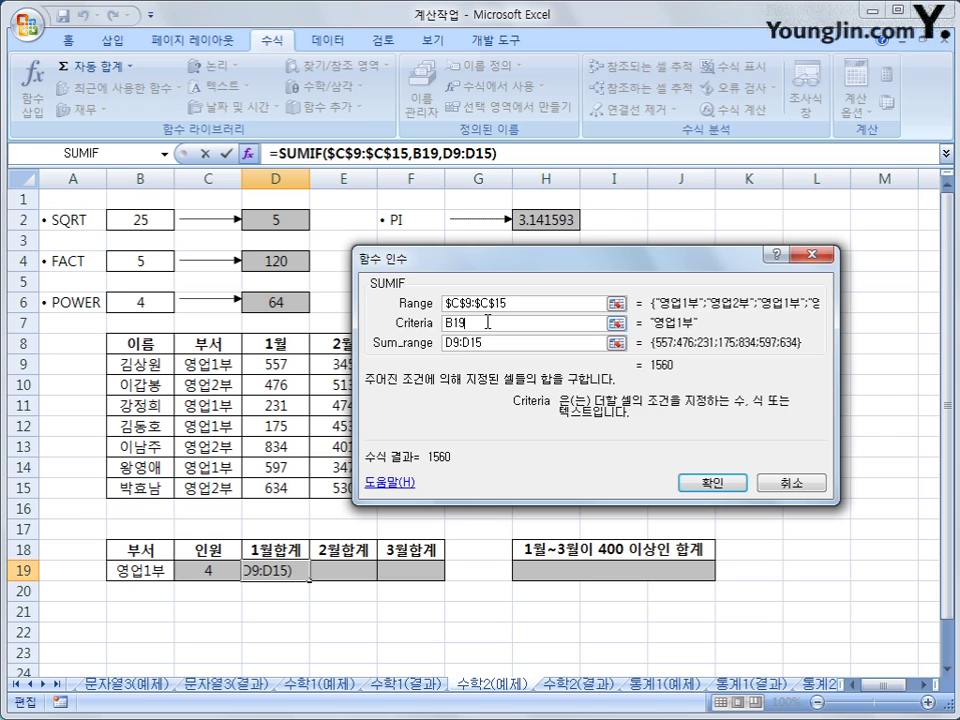
key(F4)
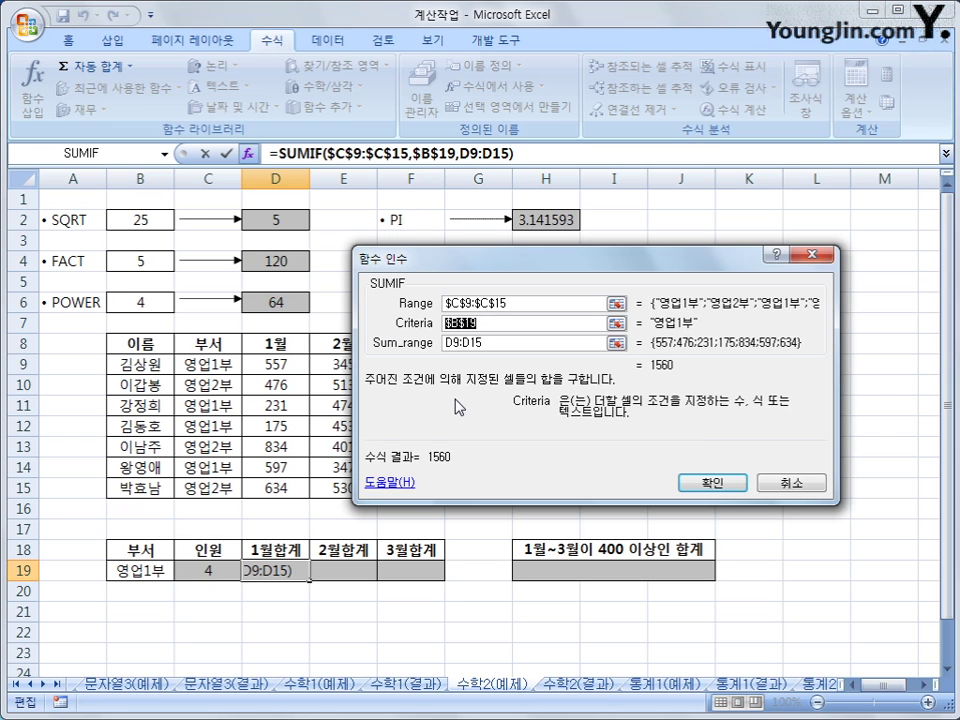
click(492, 342)
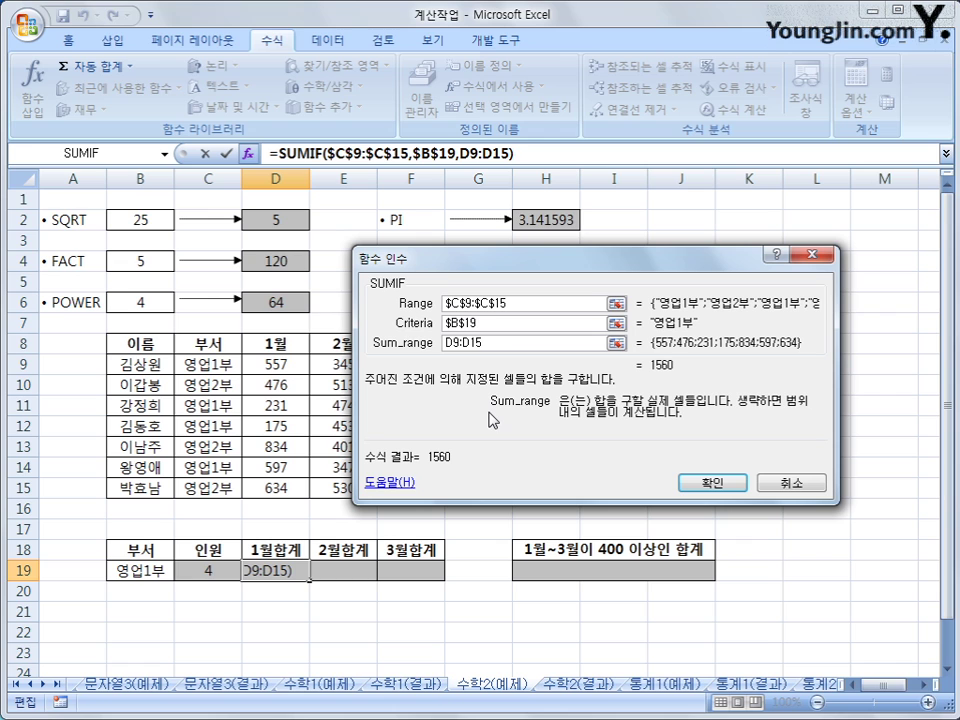
click(695, 482)
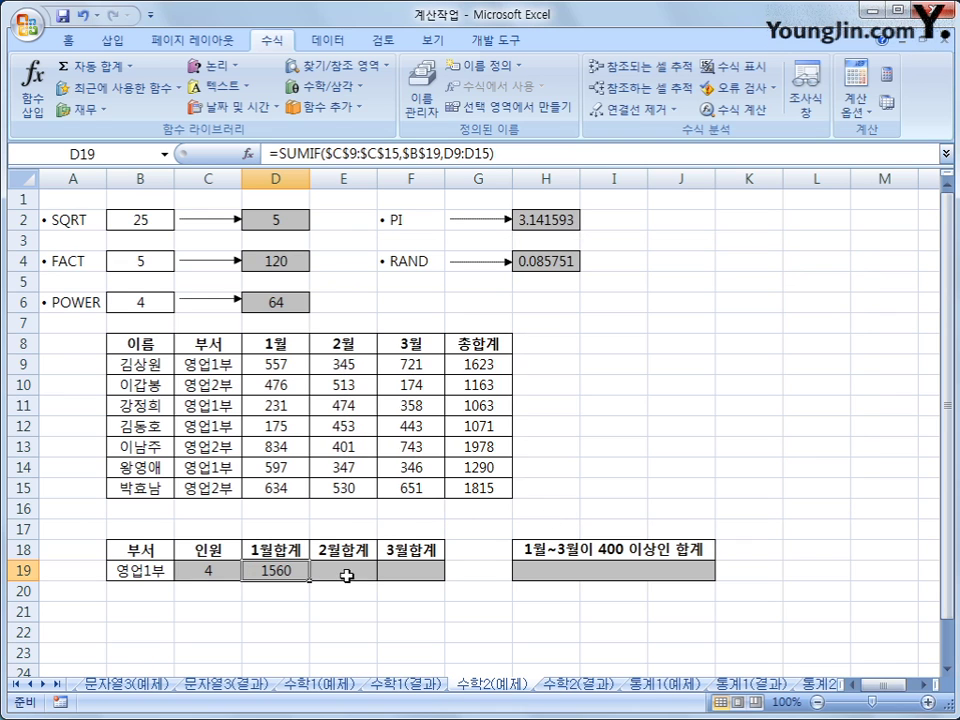
Fill the corrected SUMIF formula from D19 across to E19:F19 and inspect the references in both copied formulas
drag(310, 580, 418, 581)
click(345, 575)
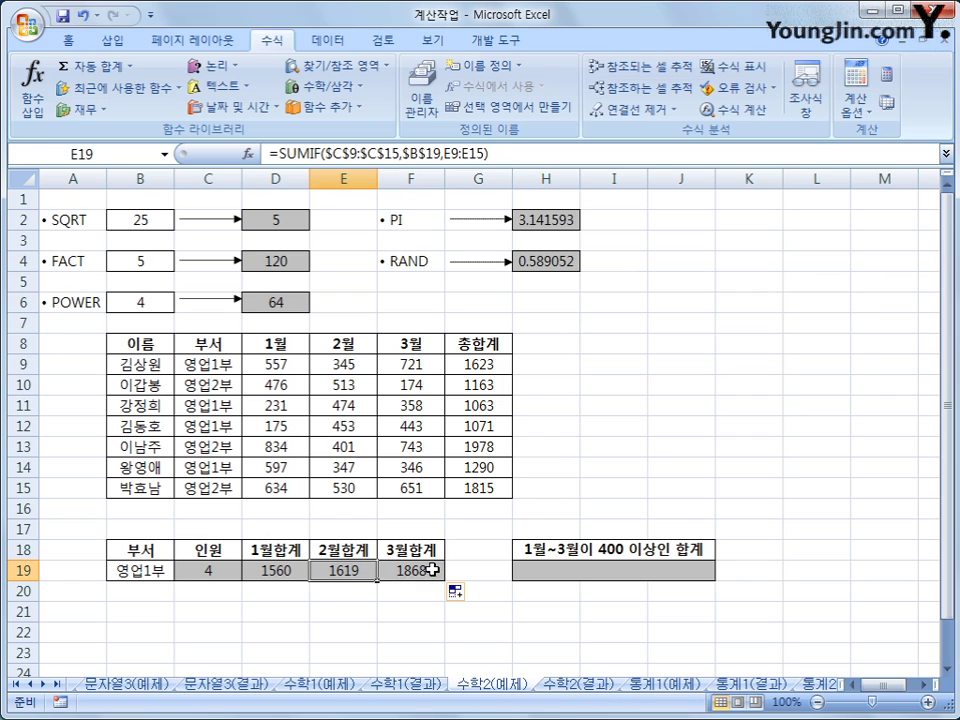
click(430, 570)
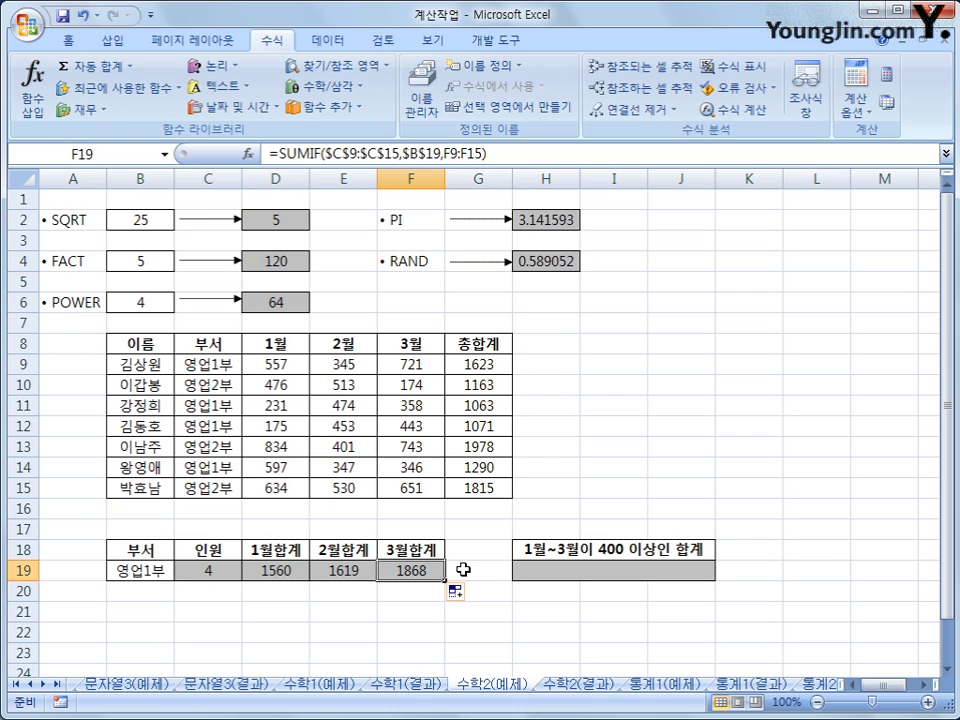
click(592, 577)
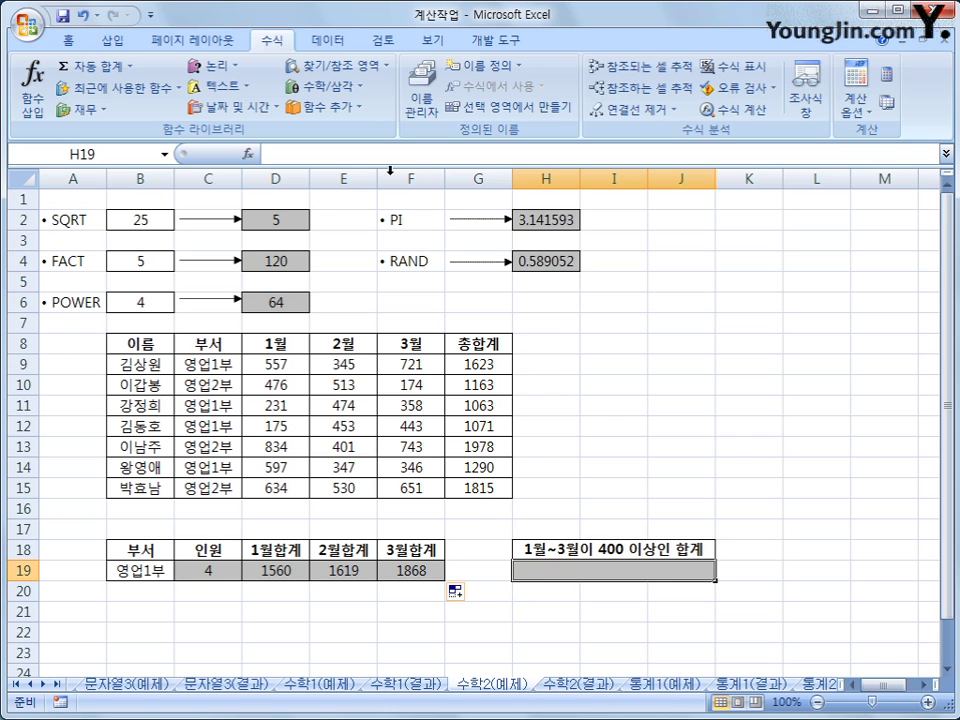
click(330, 87)
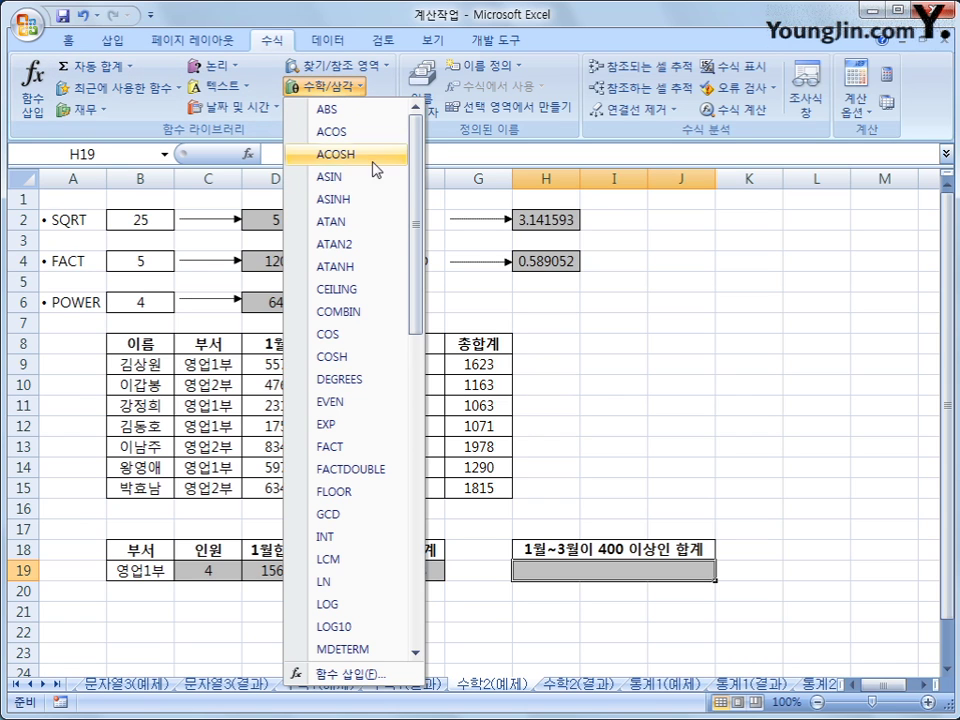
drag(418, 190, 418, 413)
scroll(423, 575, down, 2)
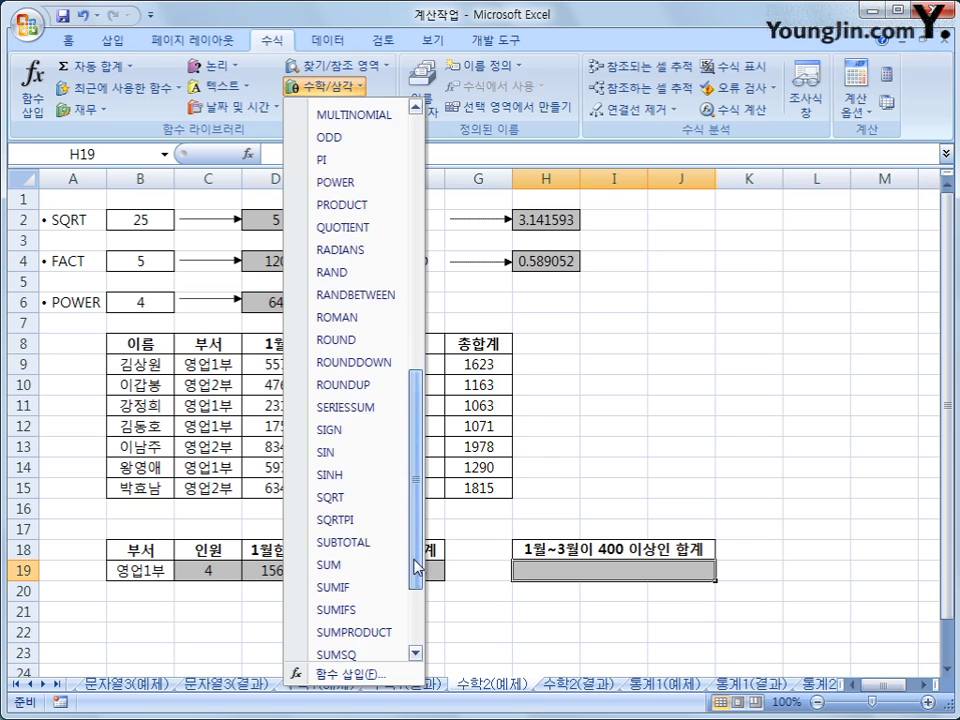
click(383, 572)
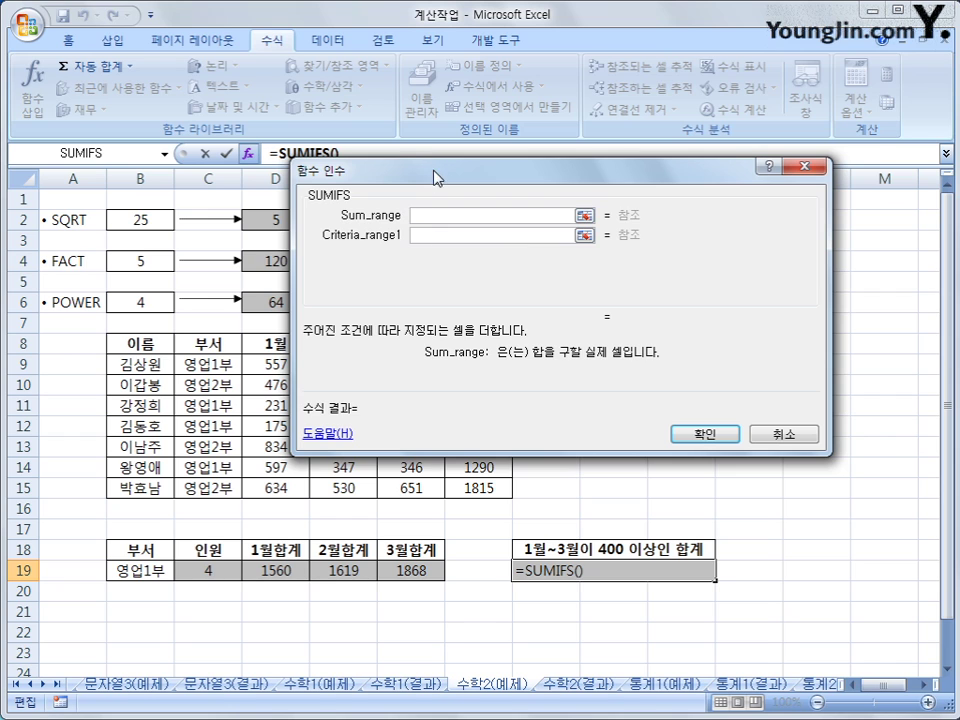
drag(437, 177, 477, 68)
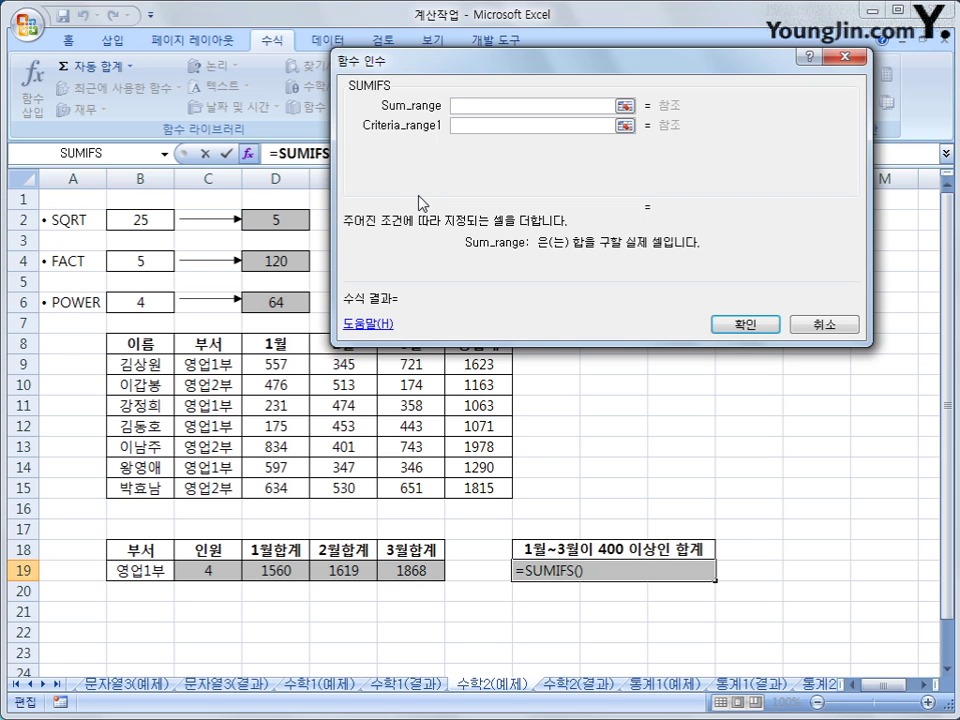
drag(489, 68, 483, 124)
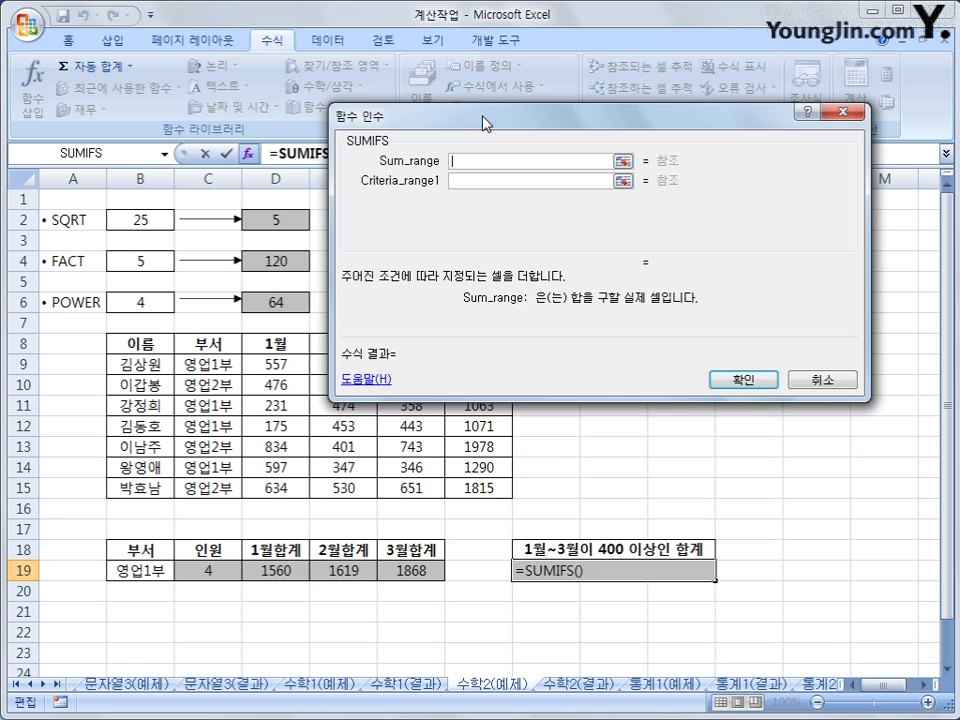
drag(483, 119, 328, 48)
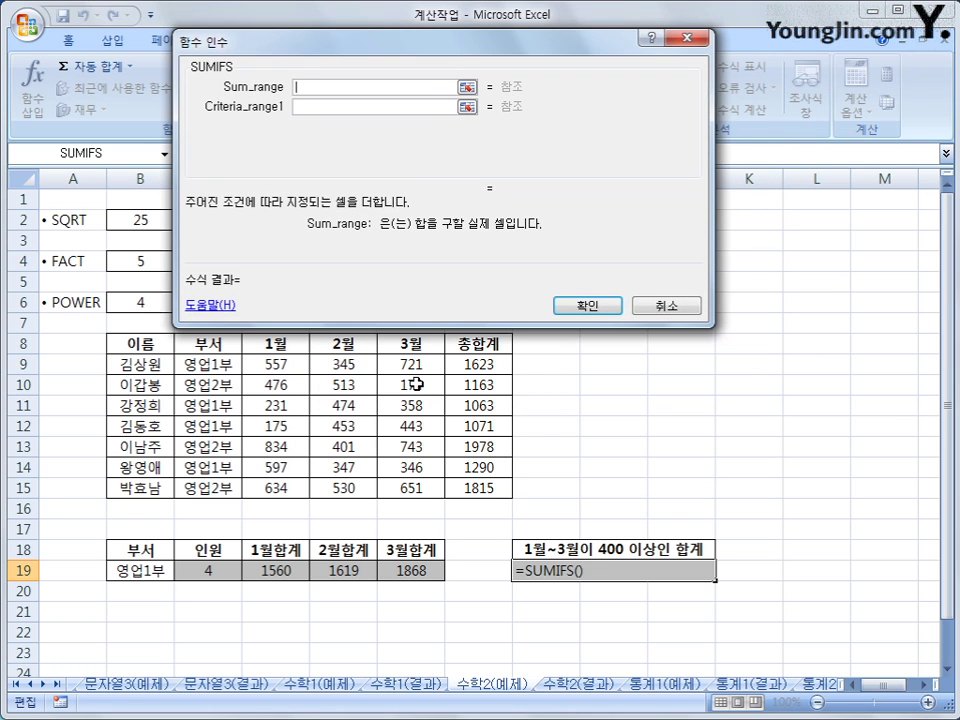
click(488, 365)
drag(489, 365, 489, 490)
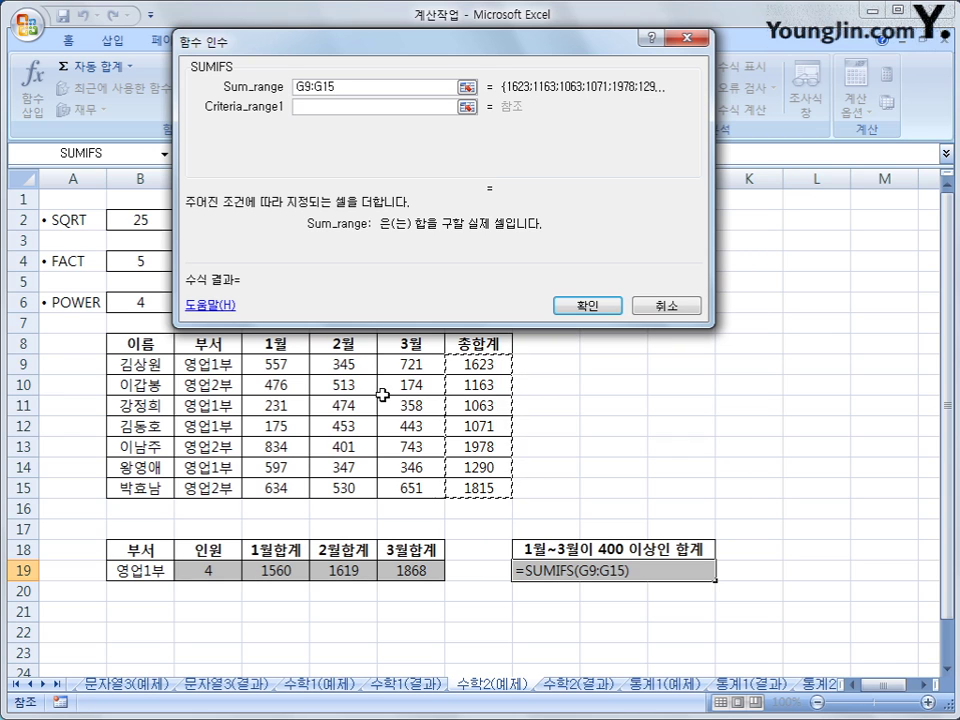
click(689, 305)
Examine the 1월, 2월 and 3월 values in D10:F15 row by row against the condition of 400 or more in all months
click(292, 383)
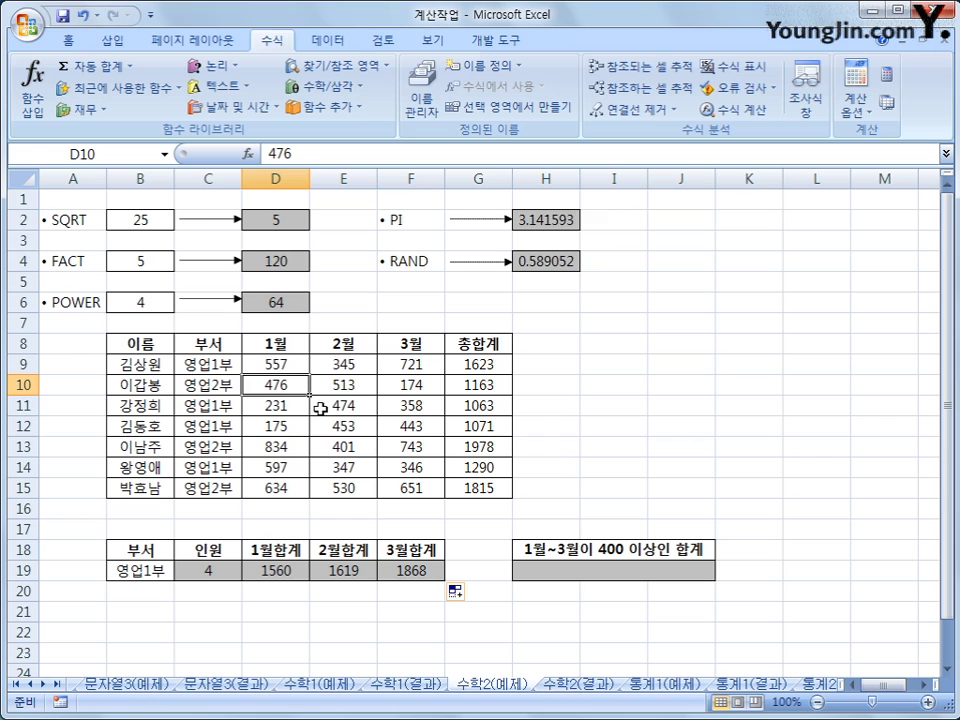
click(318, 384)
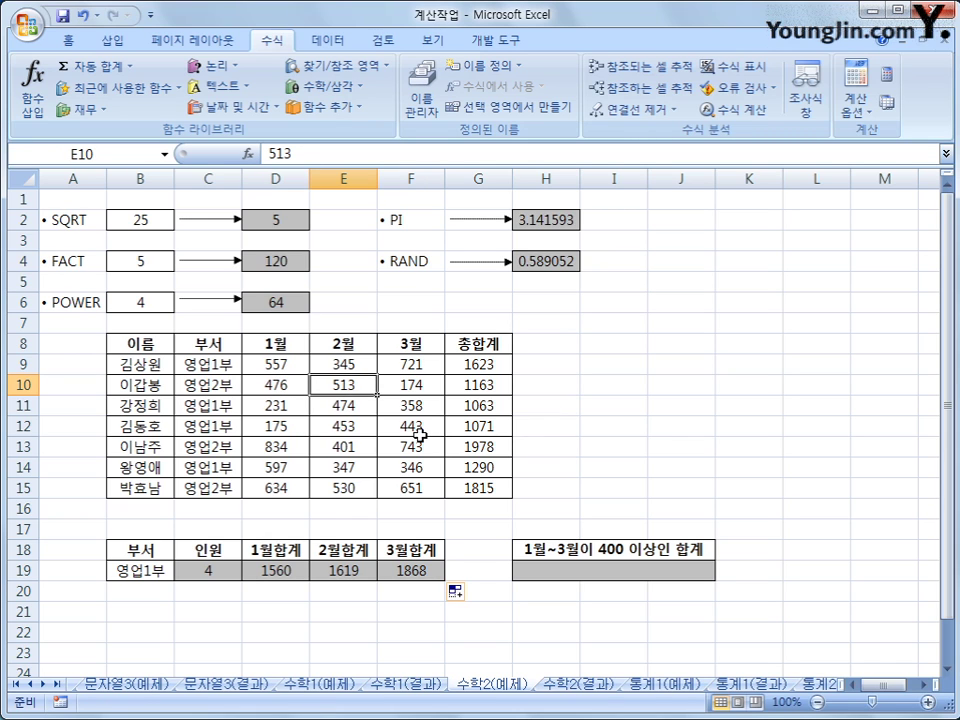
click(296, 409)
click(360, 406)
click(381, 405)
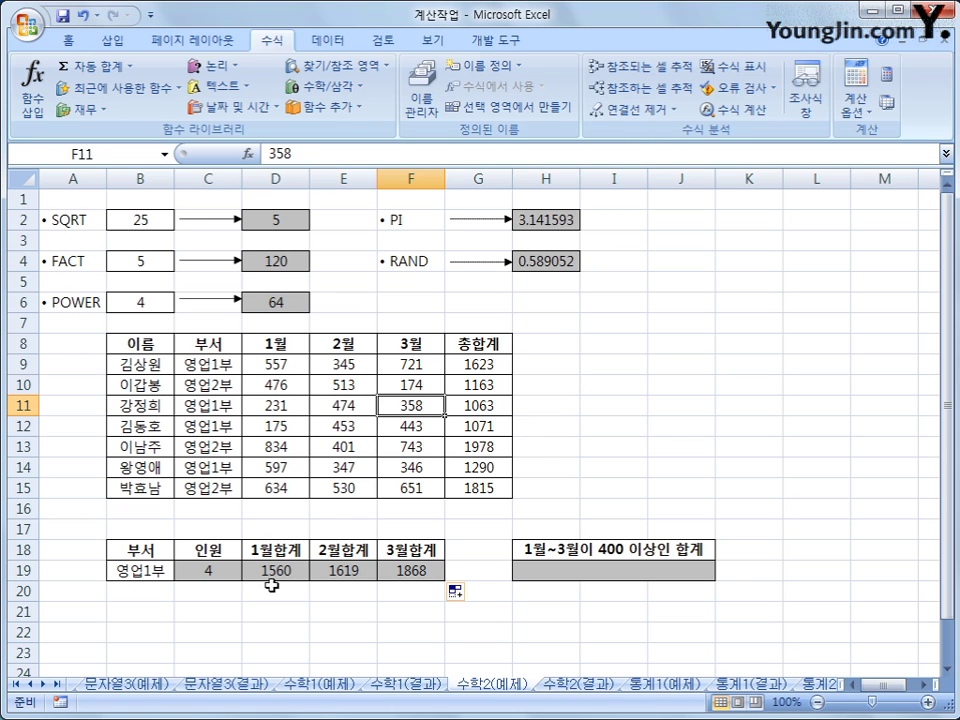
click(294, 442)
click(318, 425)
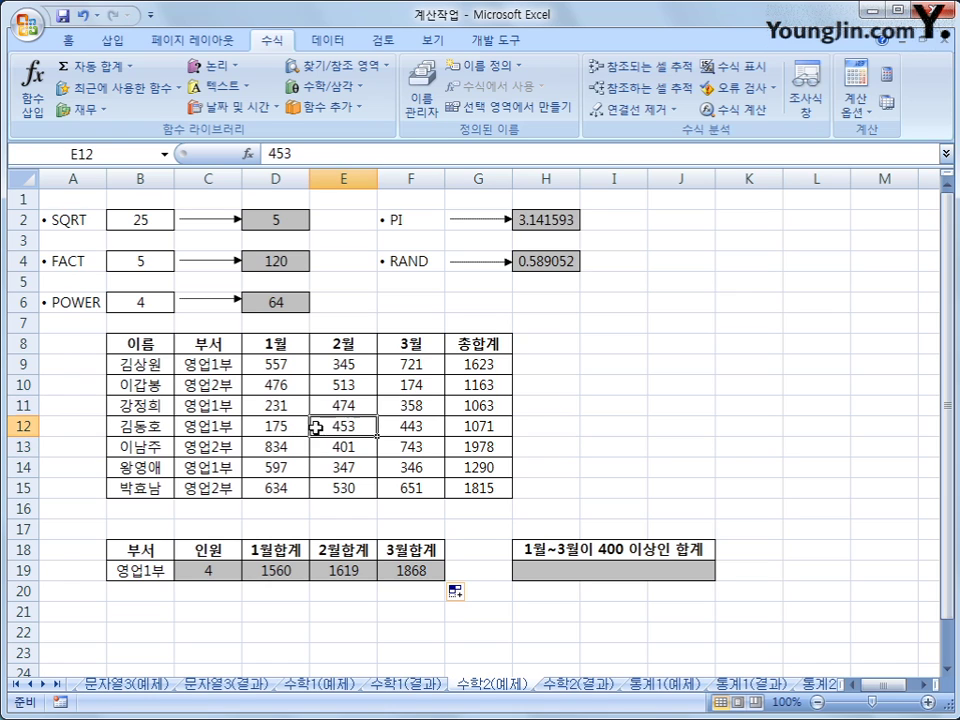
click(397, 428)
drag(305, 447, 380, 448)
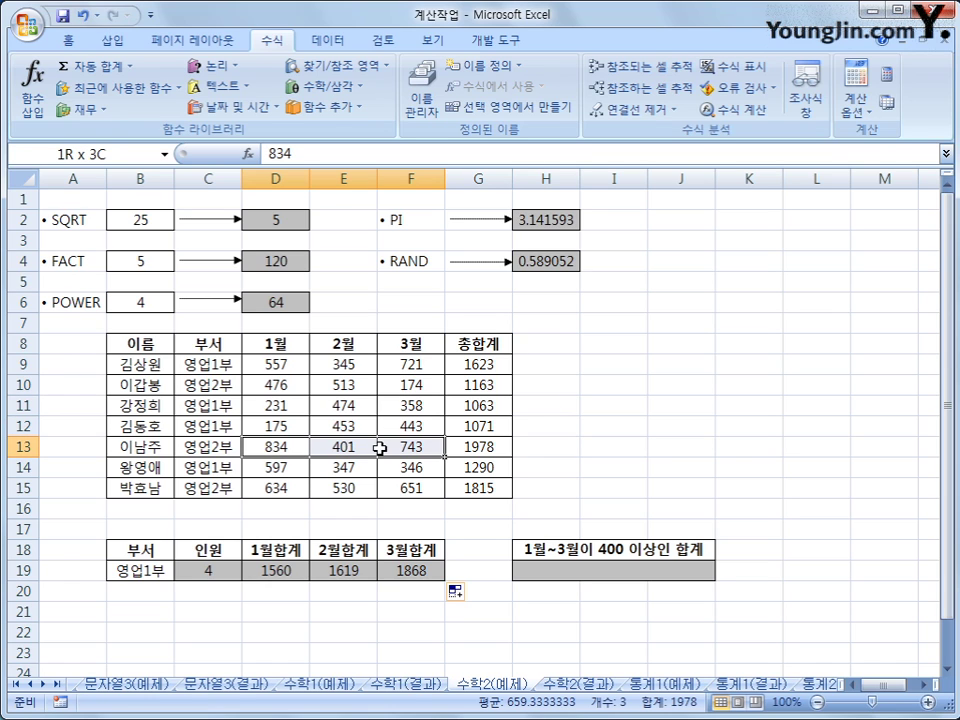
click(250, 447)
click(361, 448)
click(411, 446)
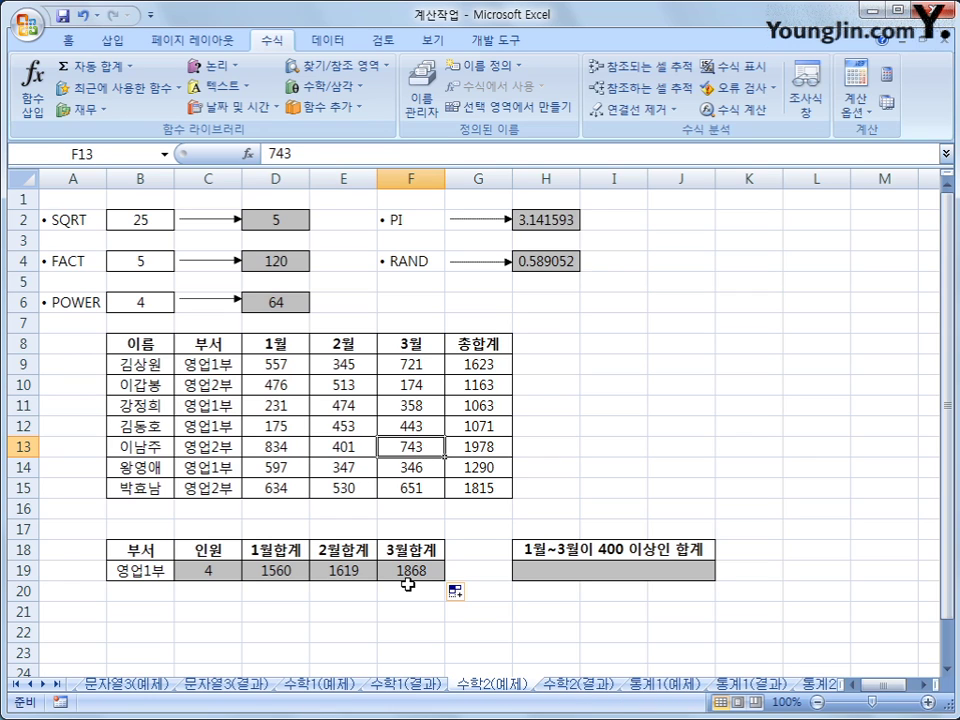
drag(290, 446, 393, 447)
click(350, 467)
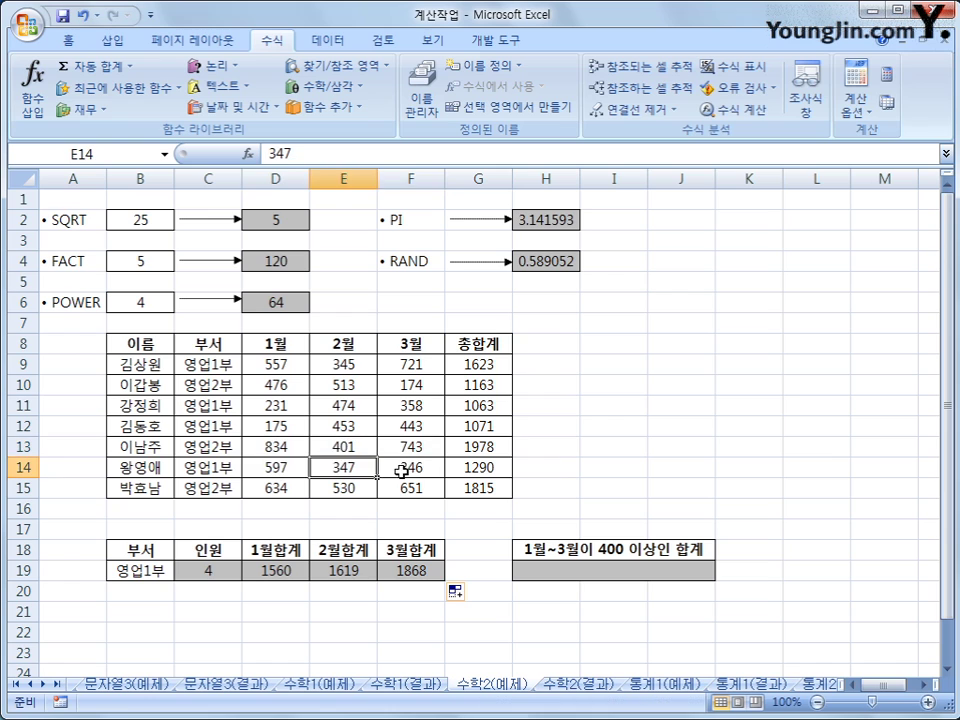
click(400, 467)
click(361, 468)
click(391, 467)
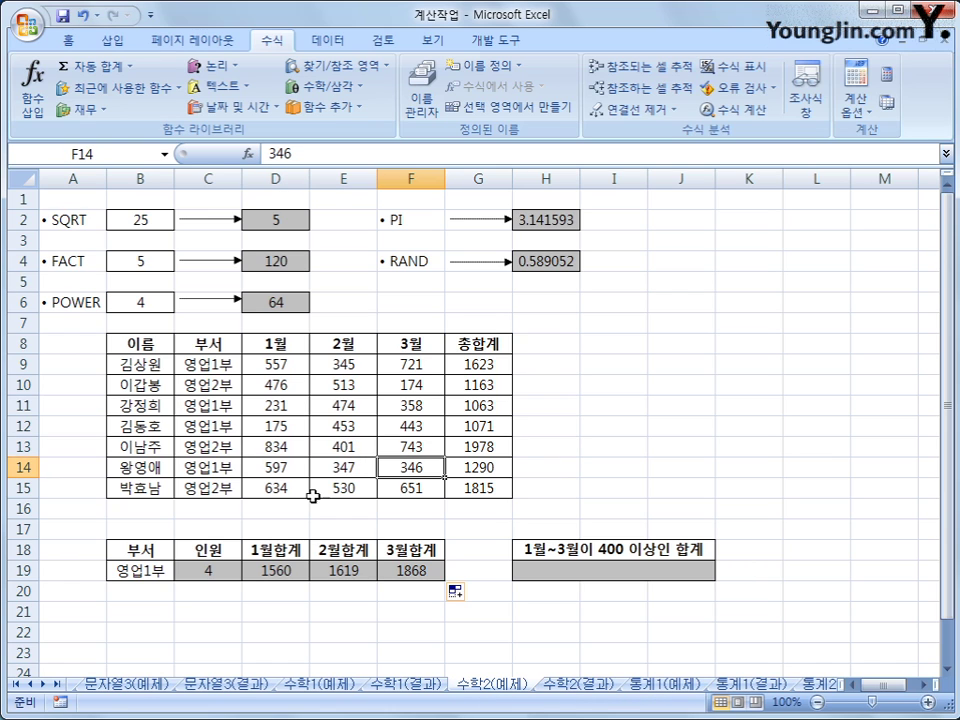
drag(287, 489, 406, 493)
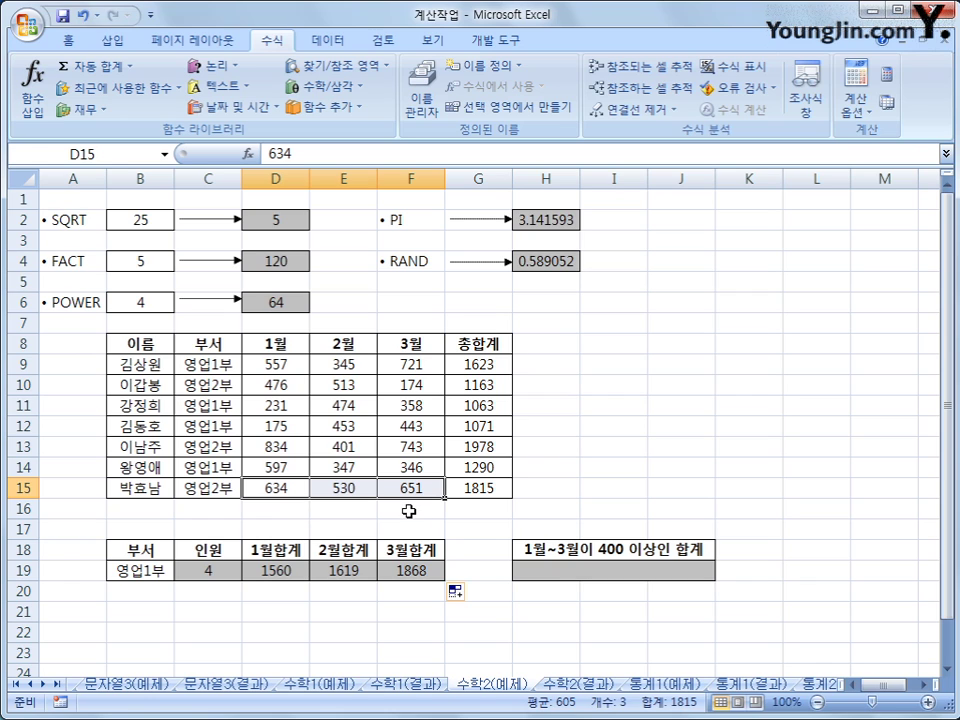
Review the monthly values D13:F13 and check the combined sum of the 총합계 cells G13 and G15
drag(293, 446, 425, 447)
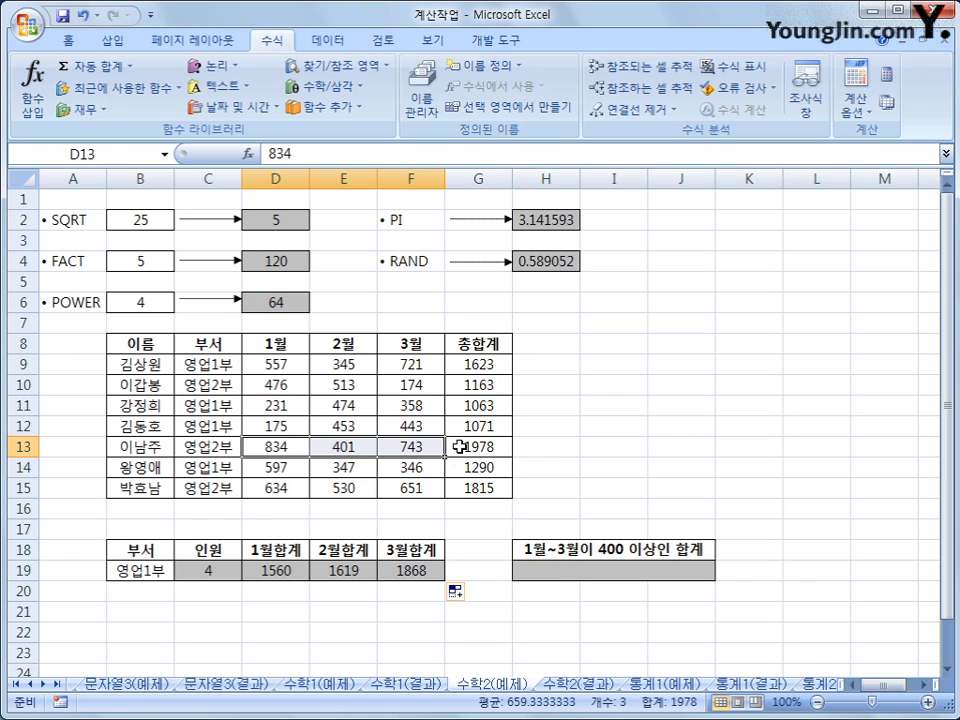
click(459, 446)
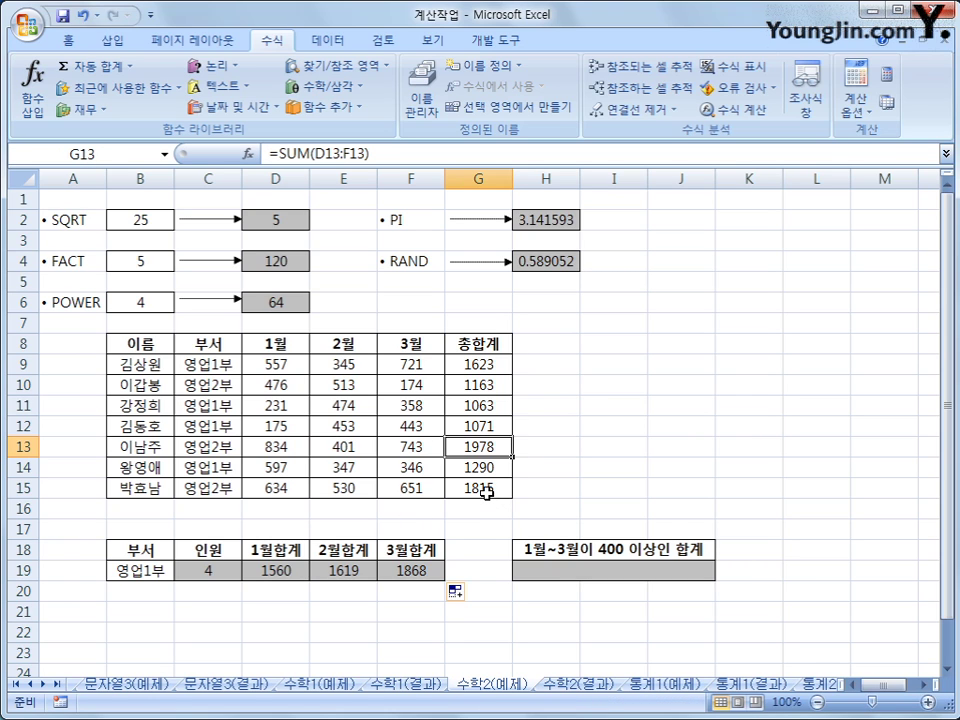
ctrl+click(486, 489)
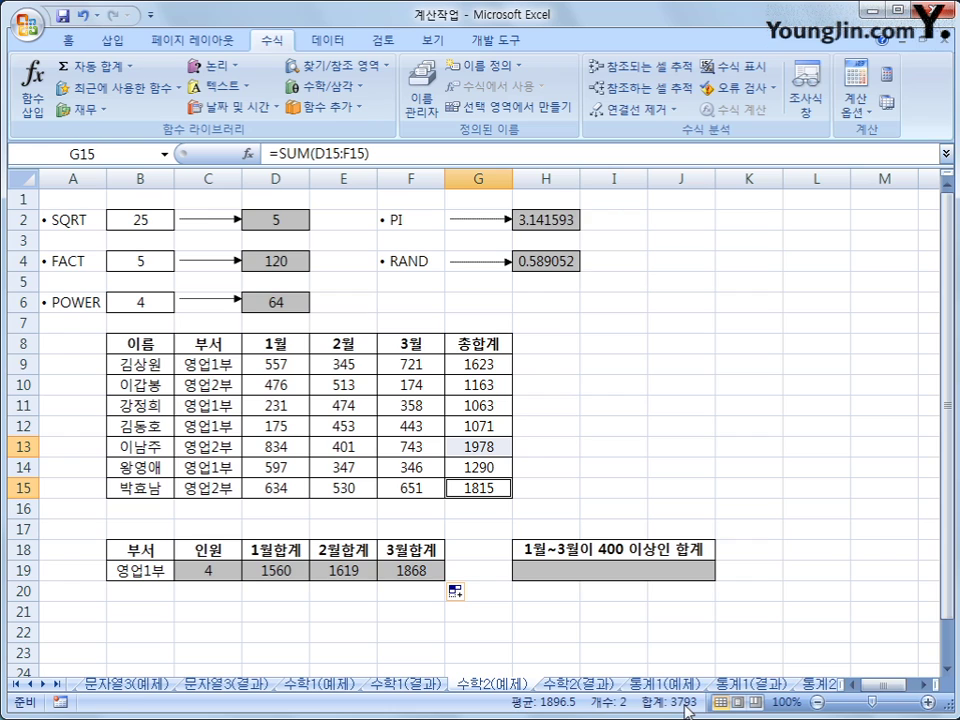
Start a SUMIFS function in H19 and set its sum range to the 총합계 values G9:G15
click(604, 568)
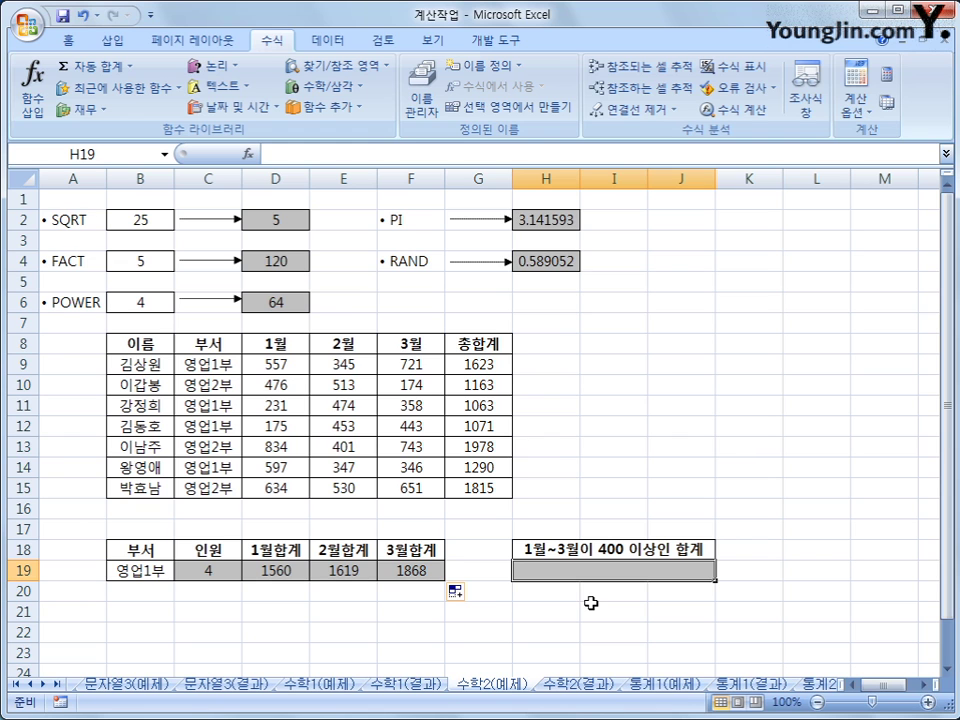
click(325, 86)
drag(414, 132, 420, 523)
click(381, 549)
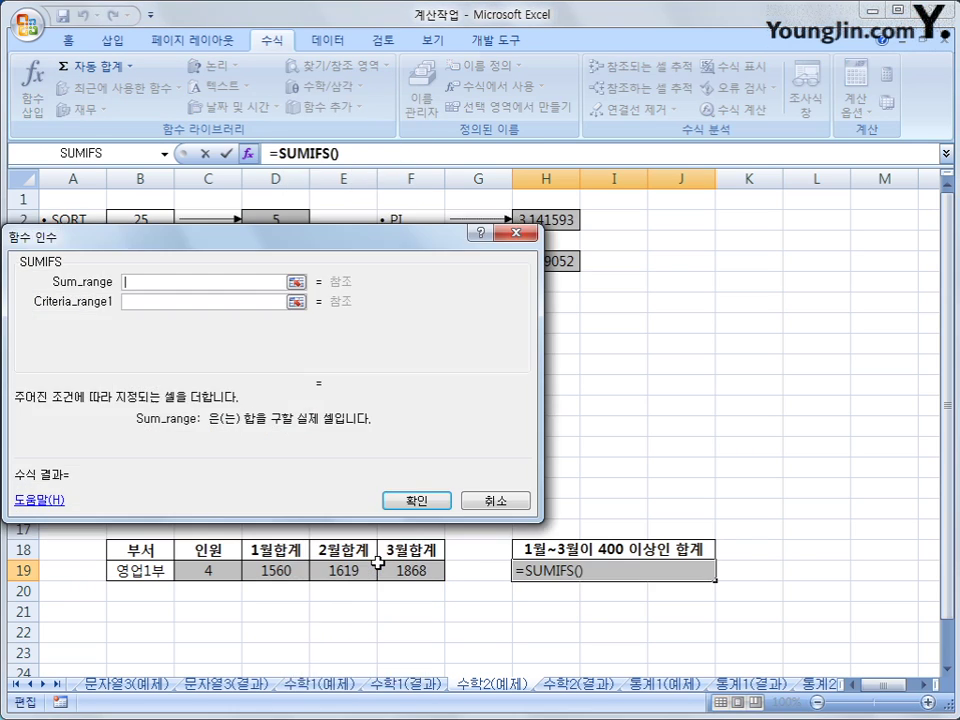
drag(393, 442, 641, 254)
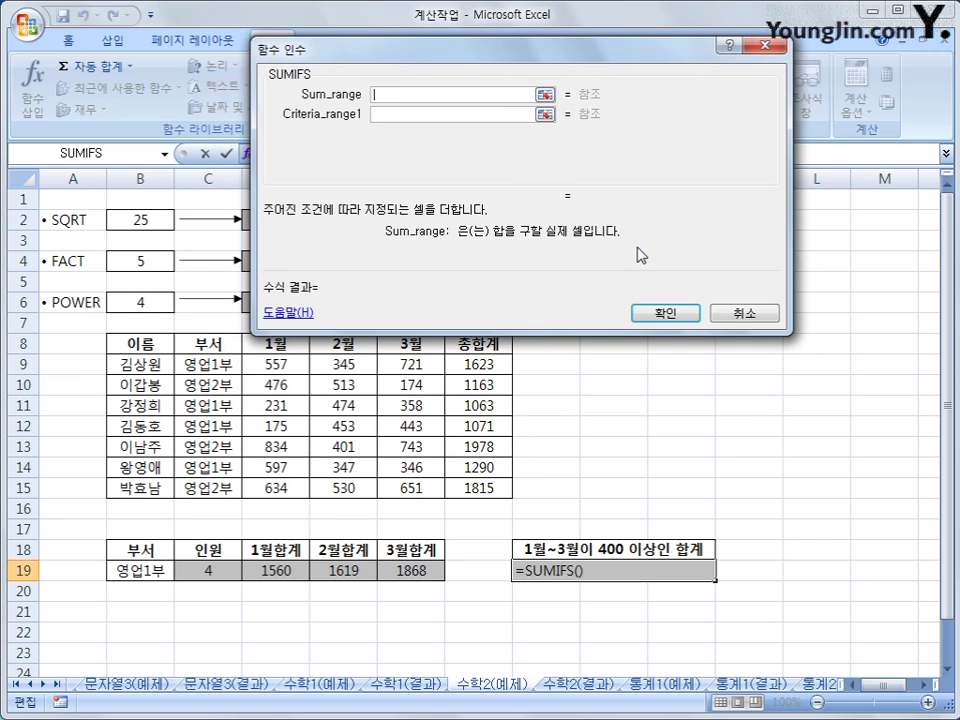
click(470, 364)
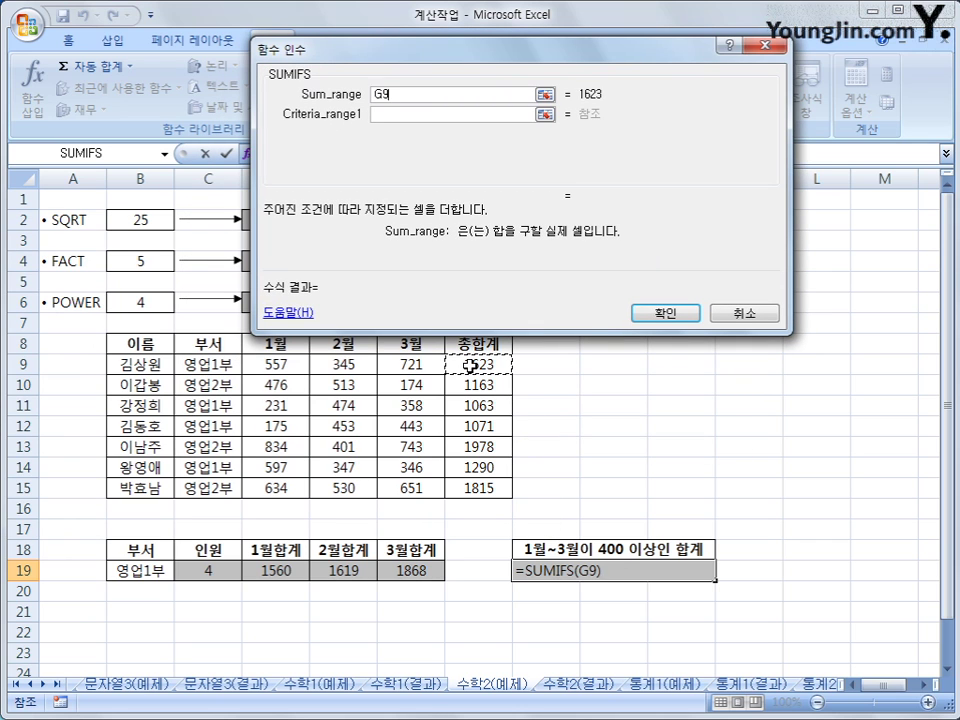
drag(470, 364, 463, 478)
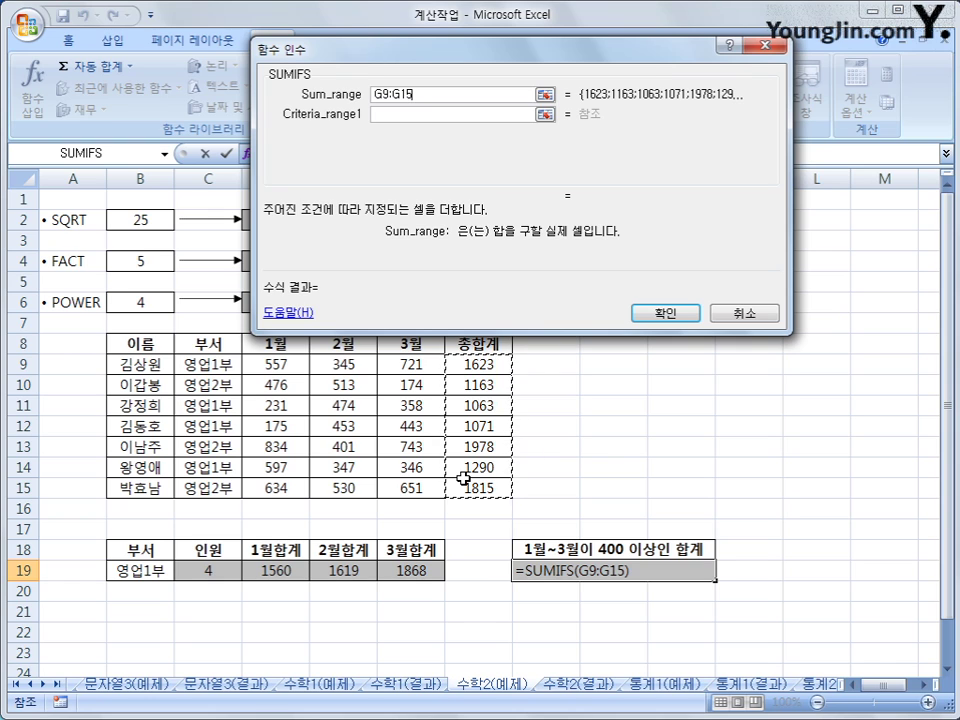
Add the first SUMIFS condition, testing the 1월 values D9:D15 against >=400
click(416, 116)
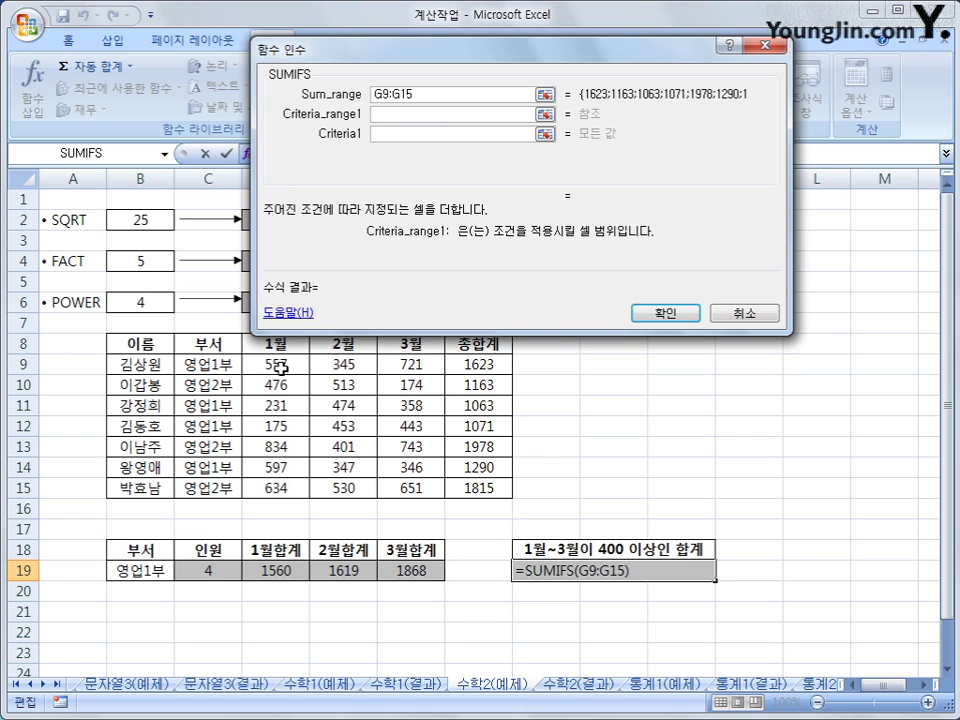
drag(281, 366, 289, 495)
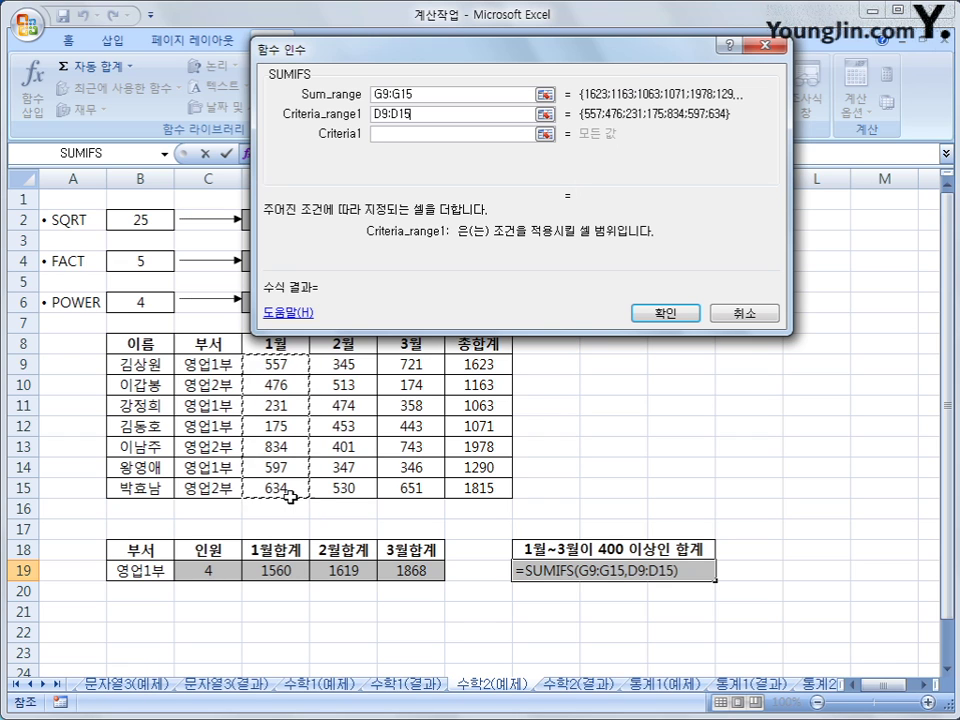
click(396, 134)
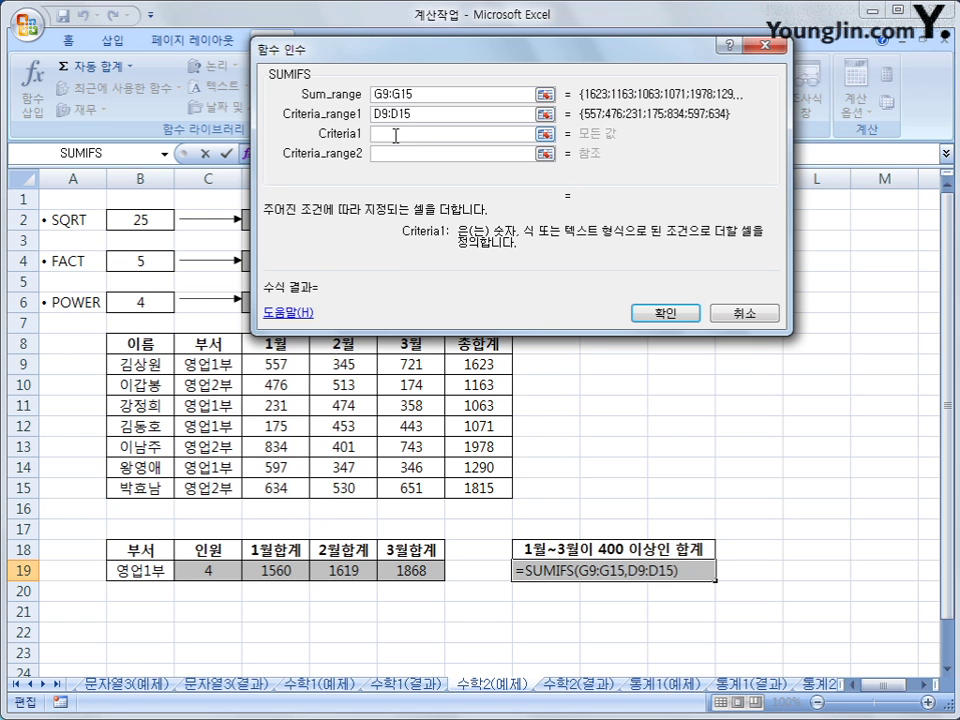
text(>=400)
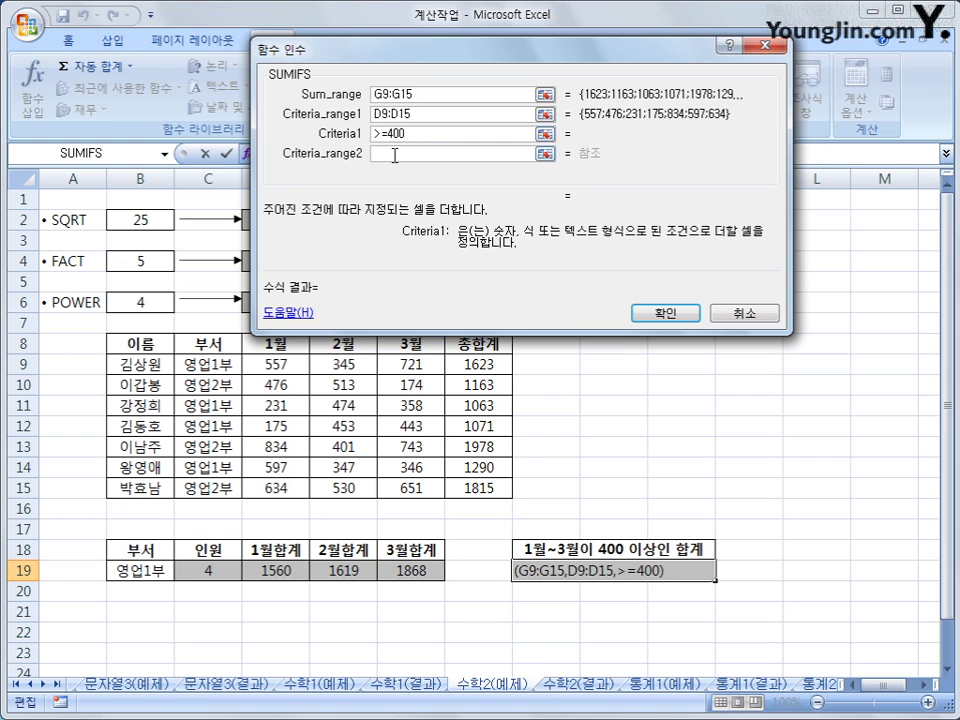
Add the second SUMIFS condition, testing the 2월 values E9:E15 against >=400
click(394, 154)
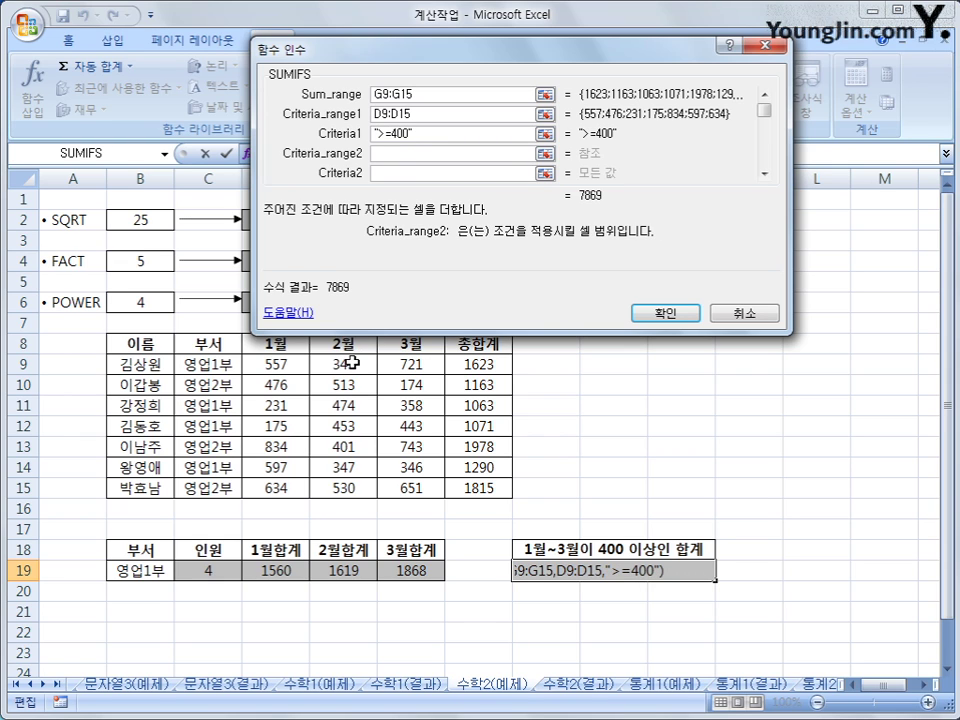
drag(352, 363, 345, 488)
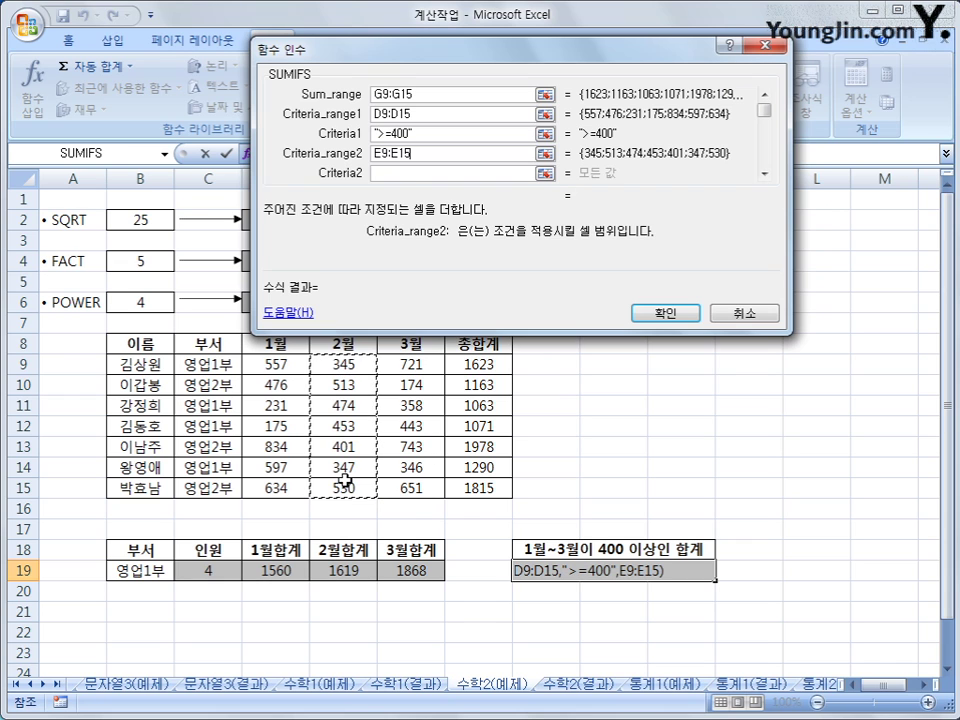
click(509, 172)
text(>=400)
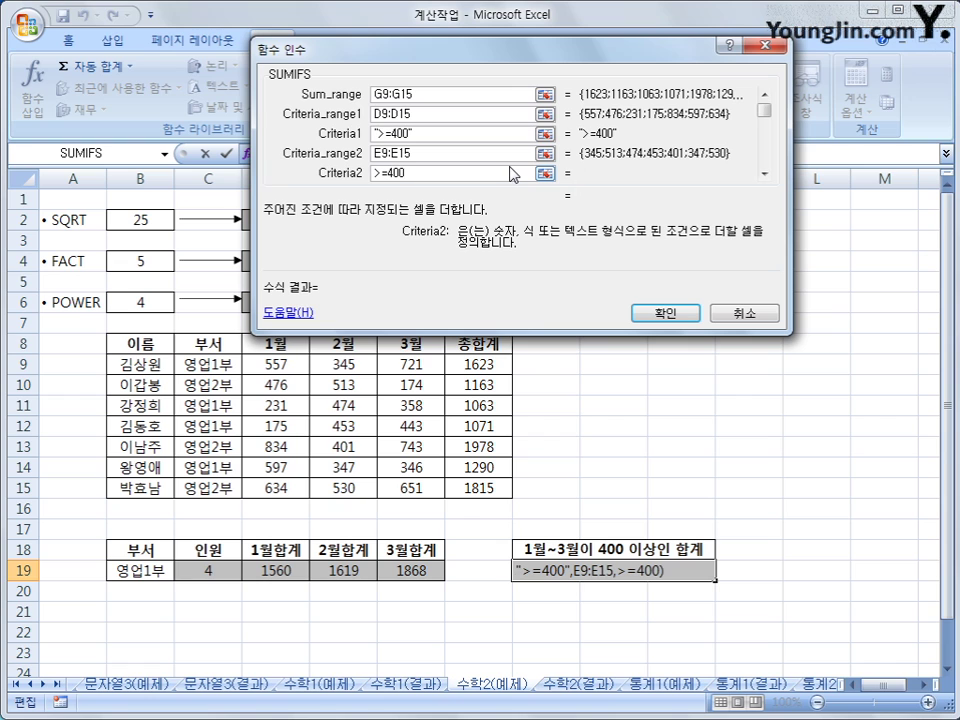
Add the third SUMIFS condition, testing the 3월 values F9:F15 against >=400, and enter the finished function in H19
key(Tab)
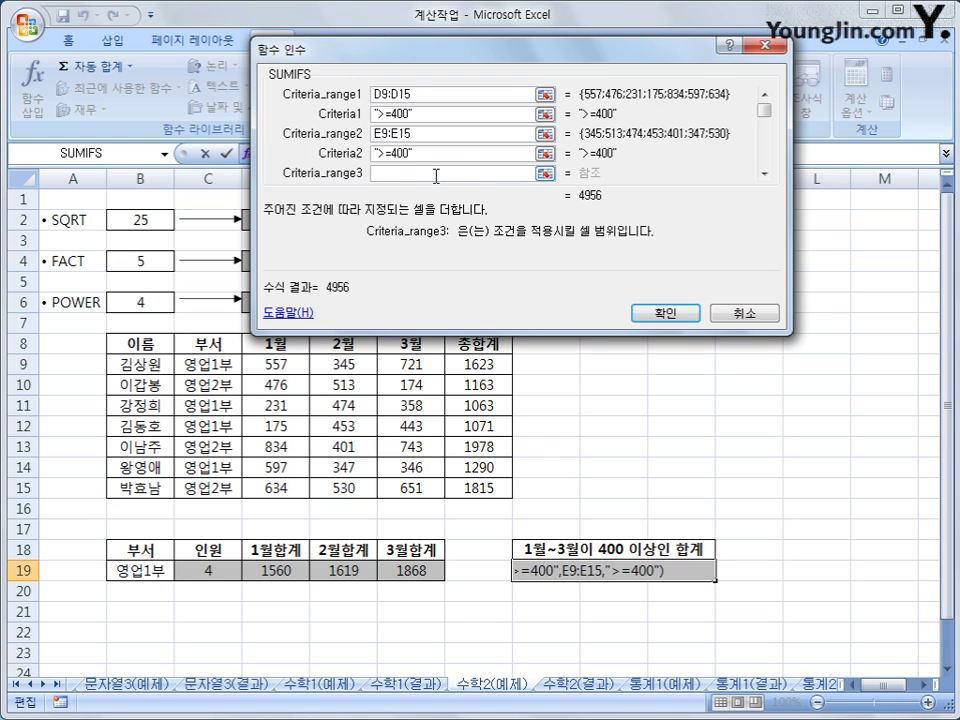
drag(412, 367, 411, 486)
key(Tab)
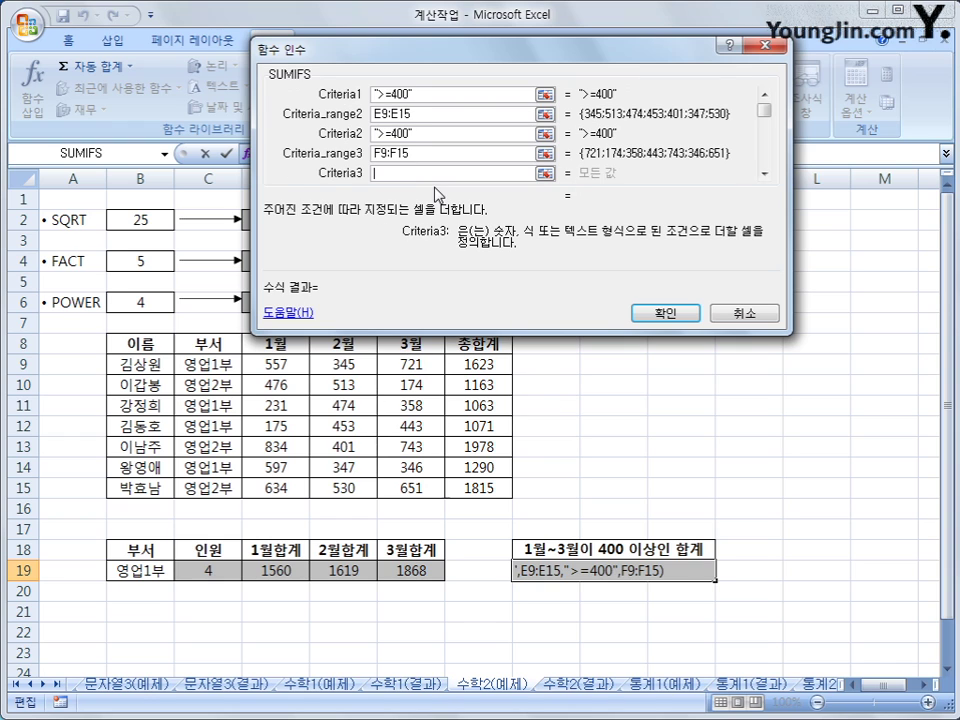
text(>)
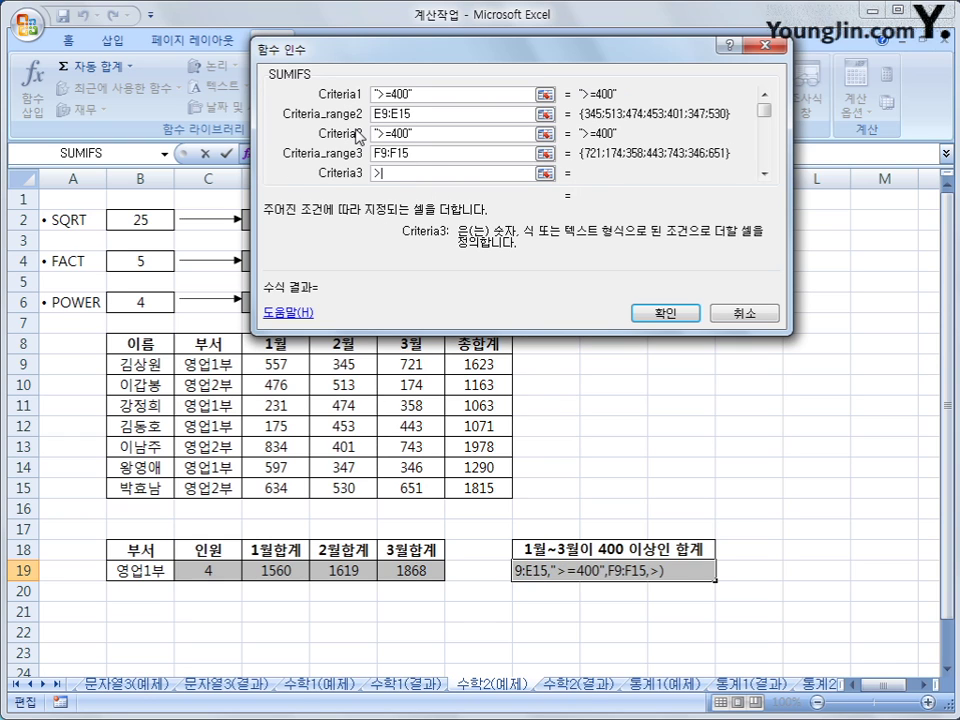
text(=400)
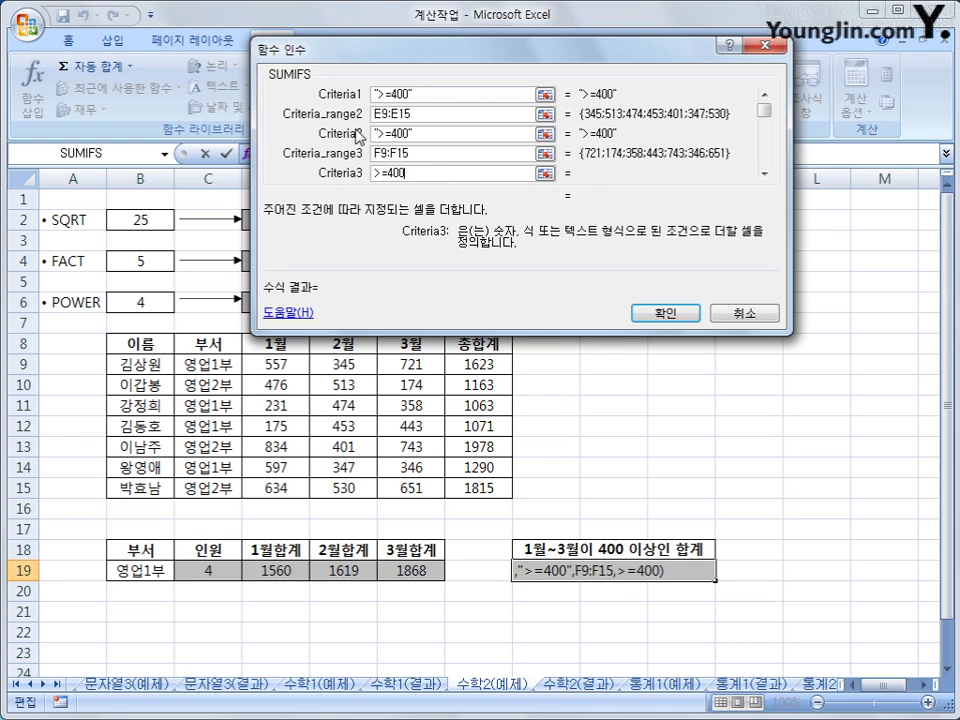
click(447, 152)
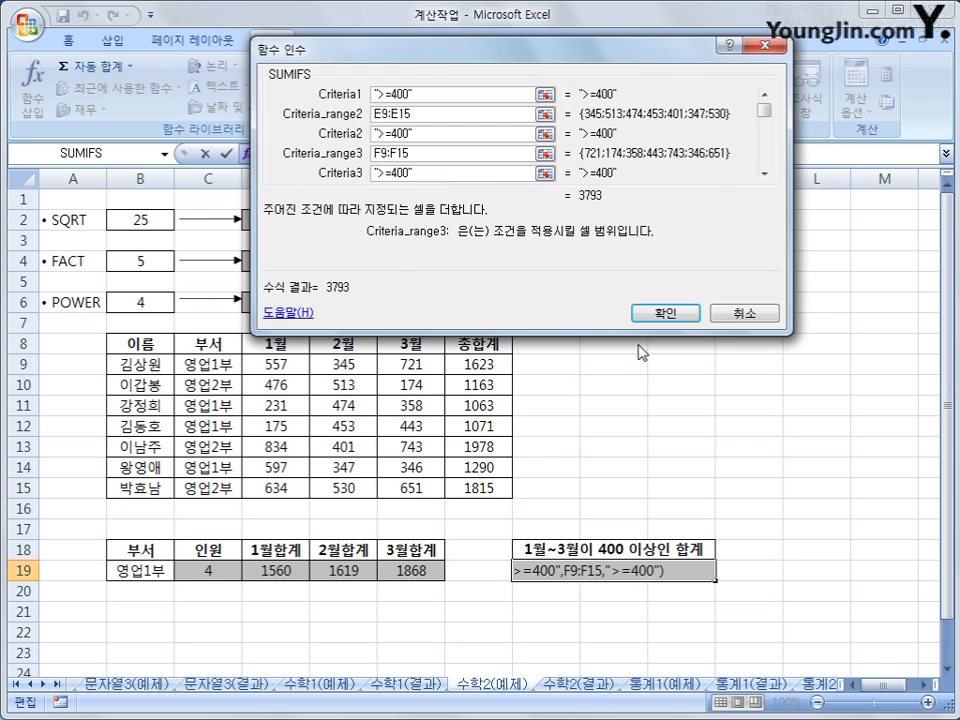
click(662, 313)
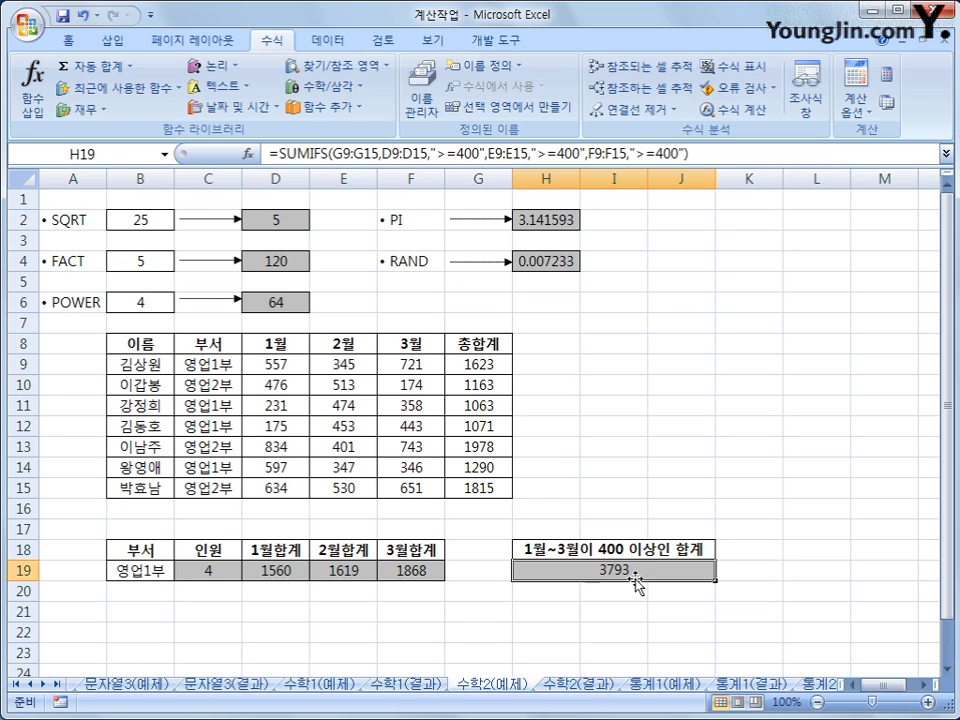